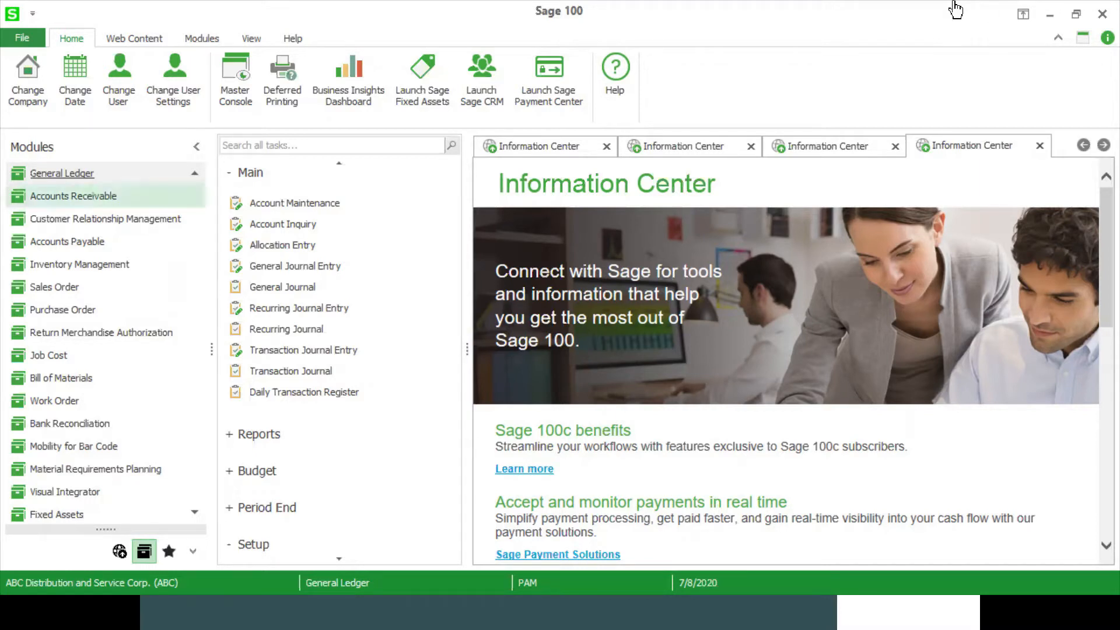
Open the Accounts Receivable module with 7/8/2020 as the accounting date.
{"action": "left_click", "coordinate": [99, 195]}
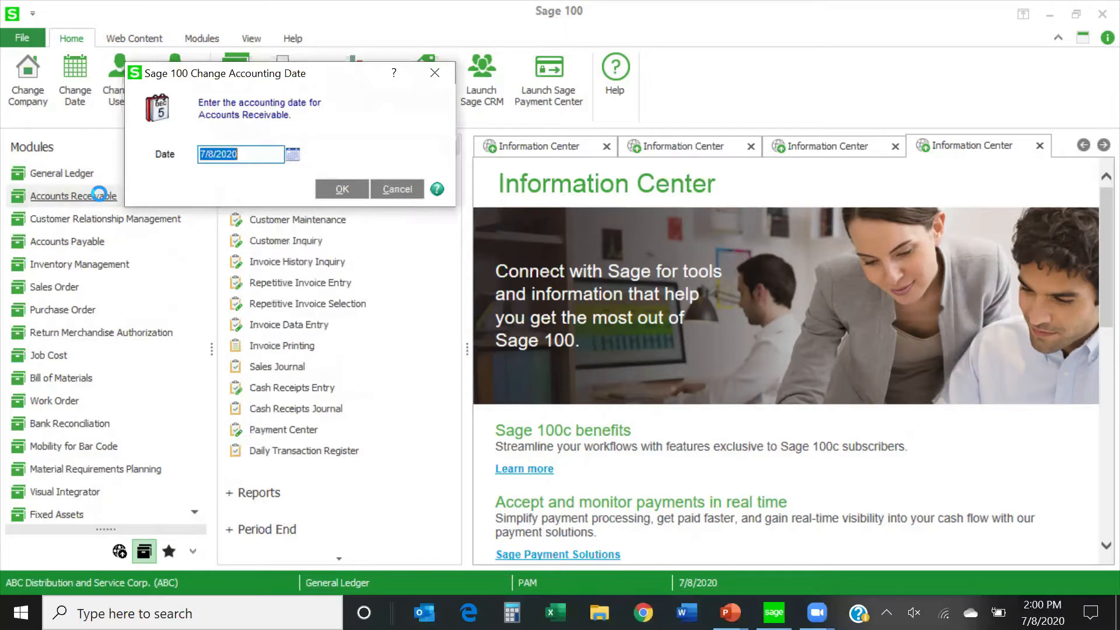
{"action": "key", "text": "Tab"}
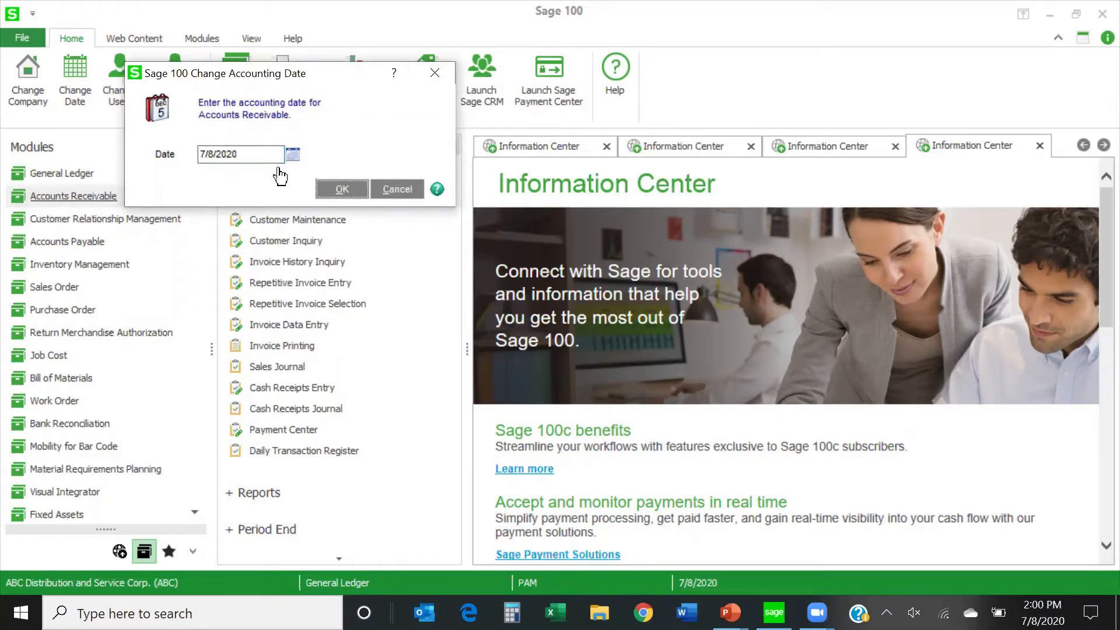
{"action": "key", "text": "Return"}
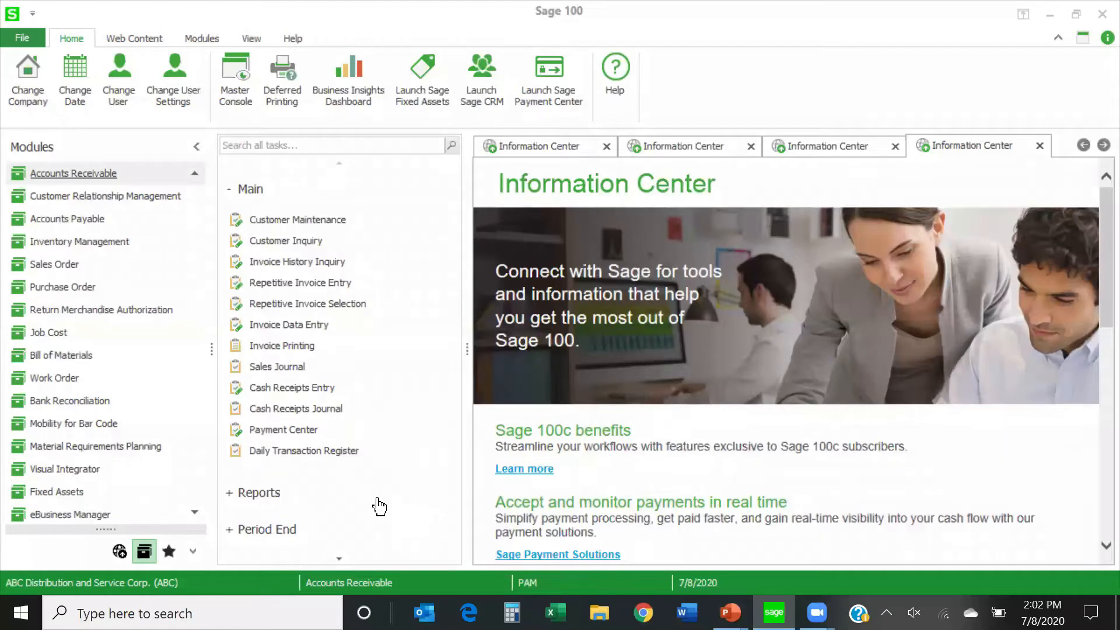
Open the American Business Futures record in Customer Maintenance and dismiss its customer memo.
{"action": "left_click", "coordinate": [315, 221]}
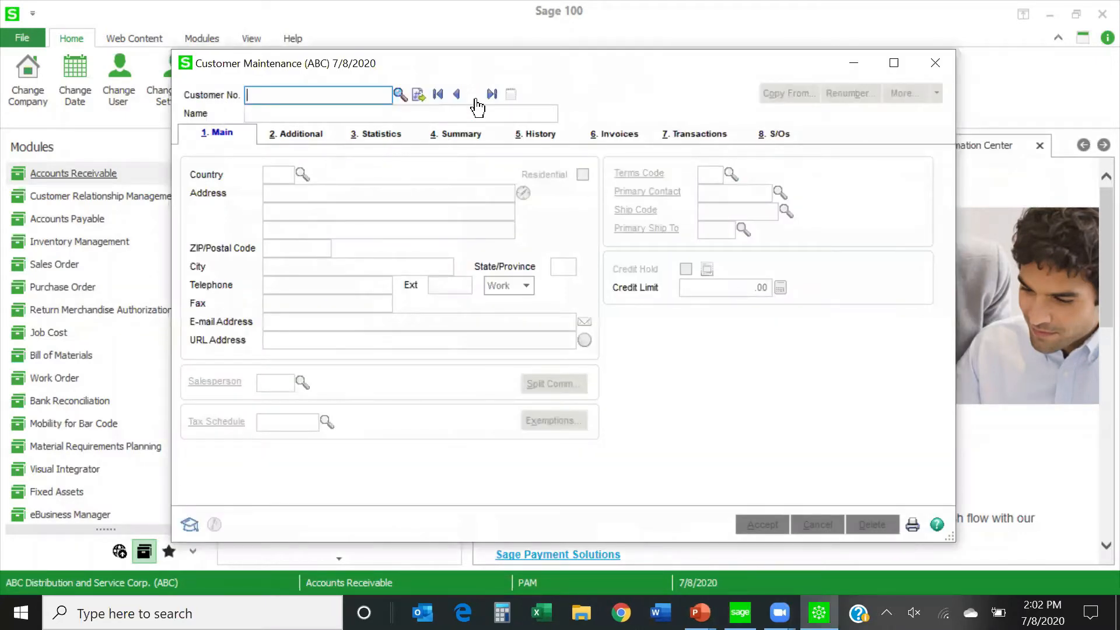
{"action": "left_click", "coordinate": [476, 101]}
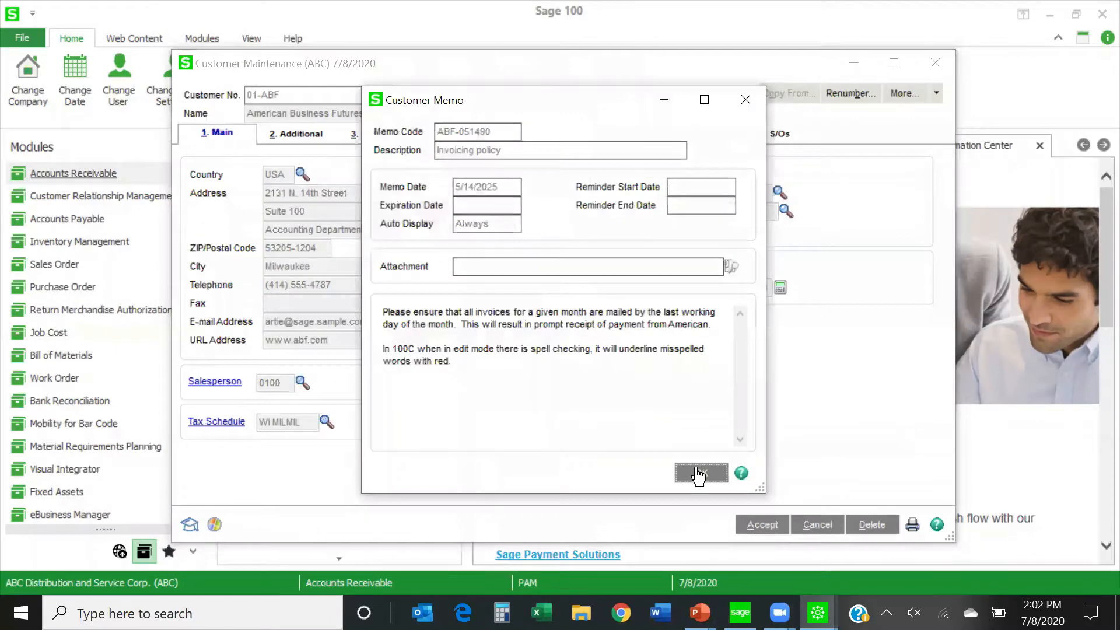
{"action": "left_click", "coordinate": [701, 473]}
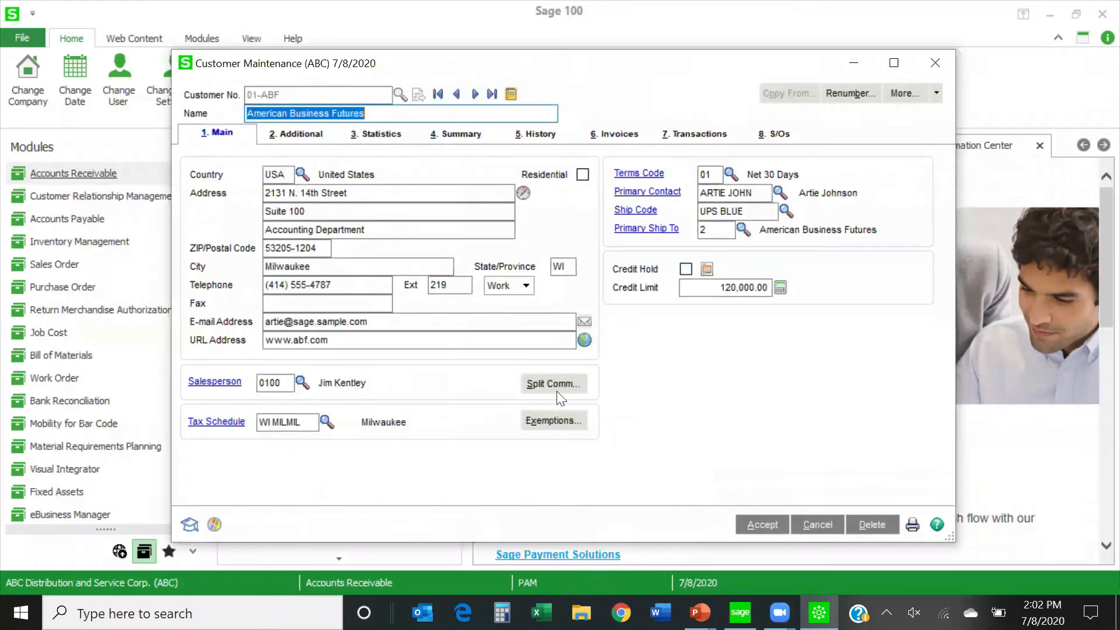
Examine the customer's additional settings, focusing on the Sort and Statement Cycle fields used for printing.
{"action": "left_click", "coordinate": [313, 139]}
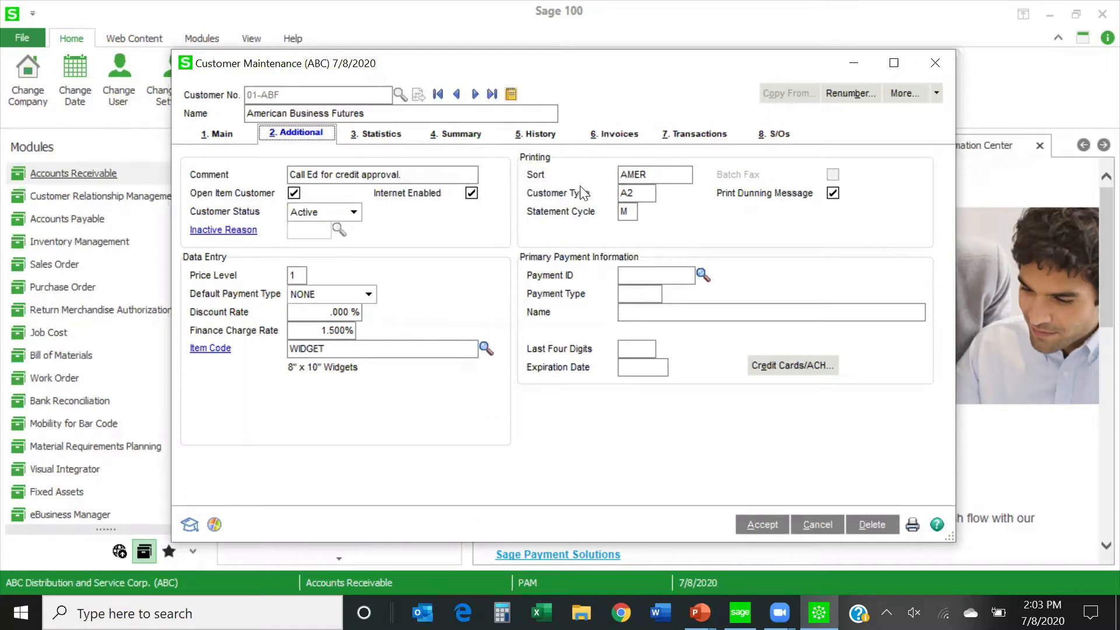
{"action": "left_click", "coordinate": [656, 175]}
{"action": "left_click", "coordinate": [648, 175]}
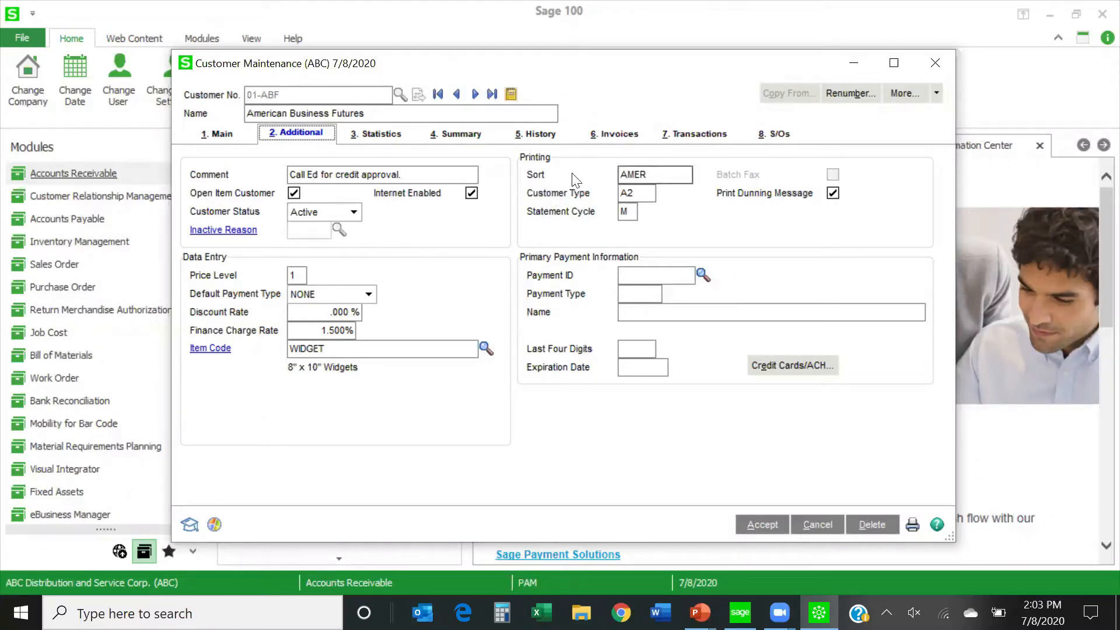
{"action": "left_click", "coordinate": [645, 175]}
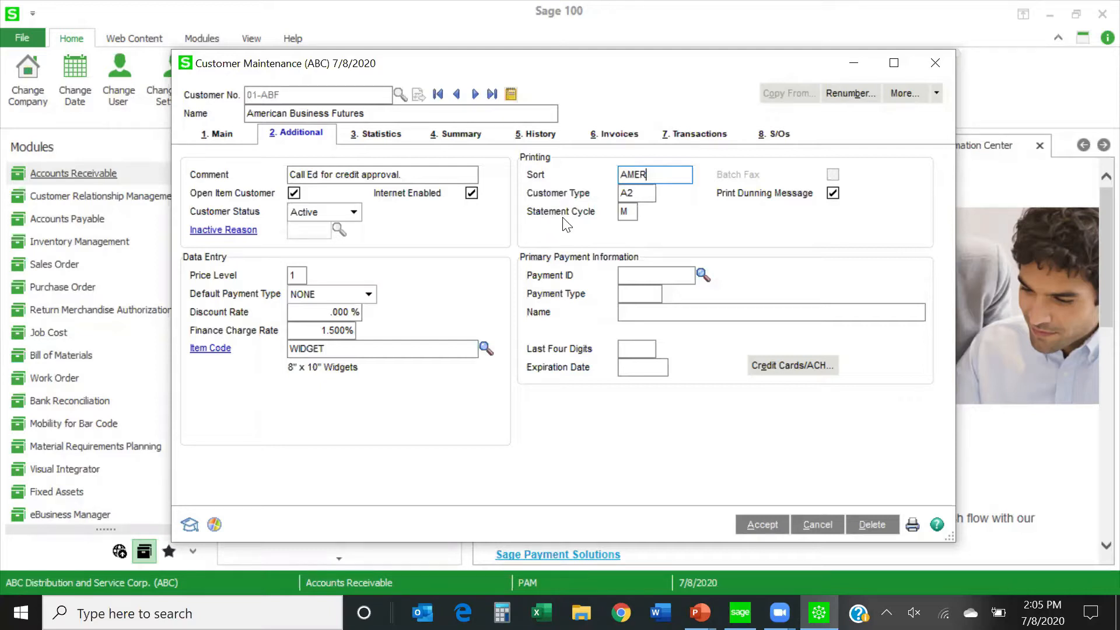
{"action": "left_click", "coordinate": [634, 212]}
Switch Print Dunning Message off and back on for the customer, and accept and close the record.
{"action": "left_click", "coordinate": [833, 193]}
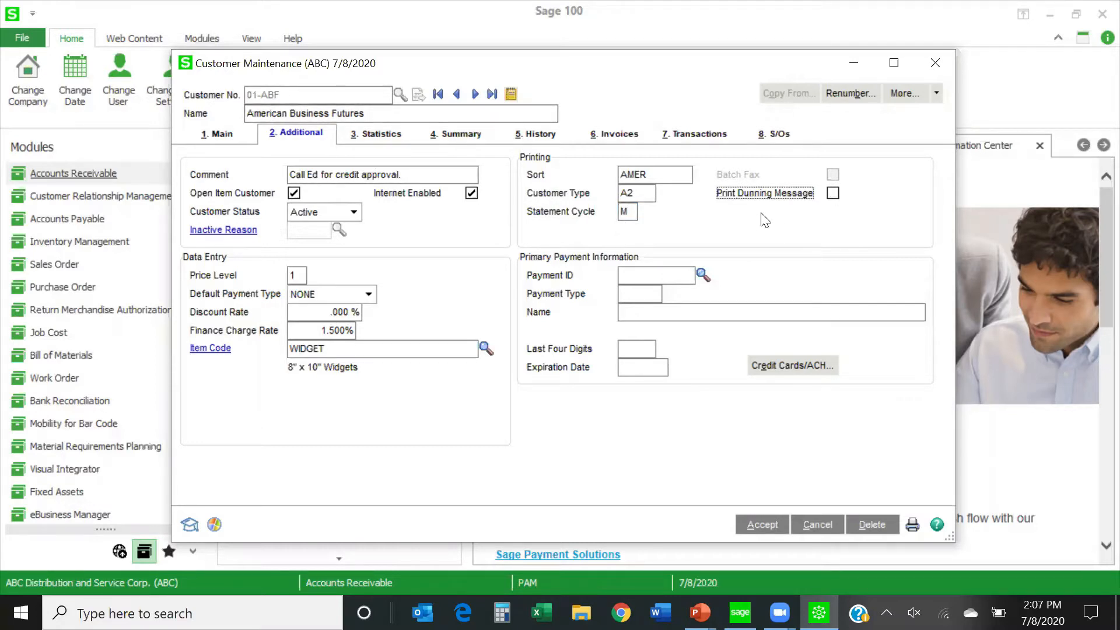
{"action": "left_click", "coordinate": [832, 194]}
{"action": "left_click", "coordinate": [752, 528]}
{"action": "left_click", "coordinate": [938, 62]}
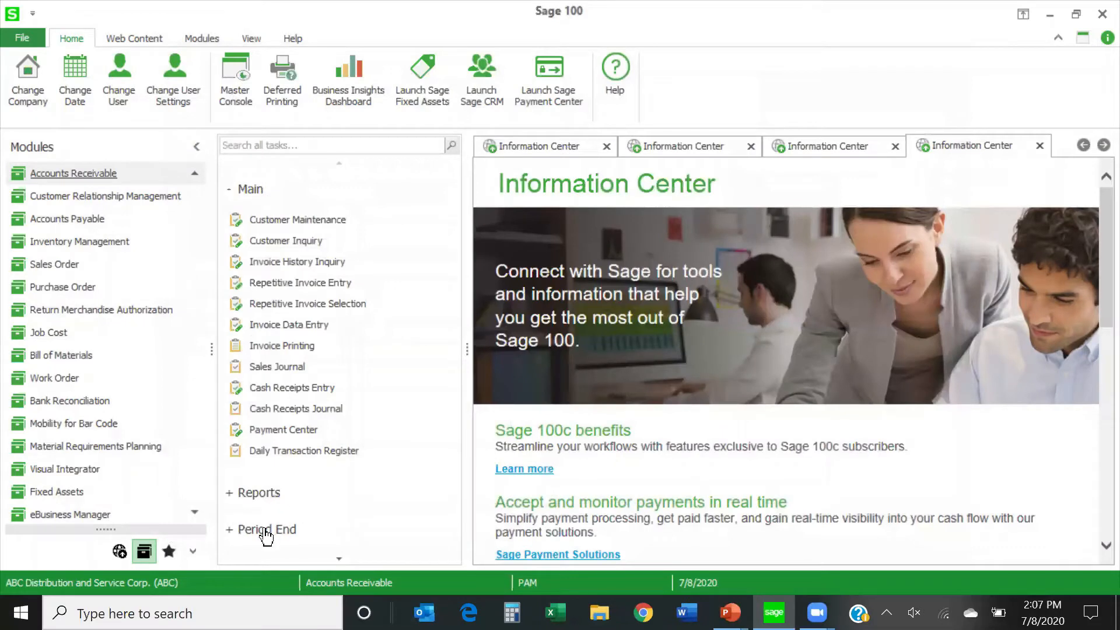
Open period-end Statement Printing with the Preprinted Laser form template and maximize its window.
{"action": "left_click", "coordinate": [267, 531]}
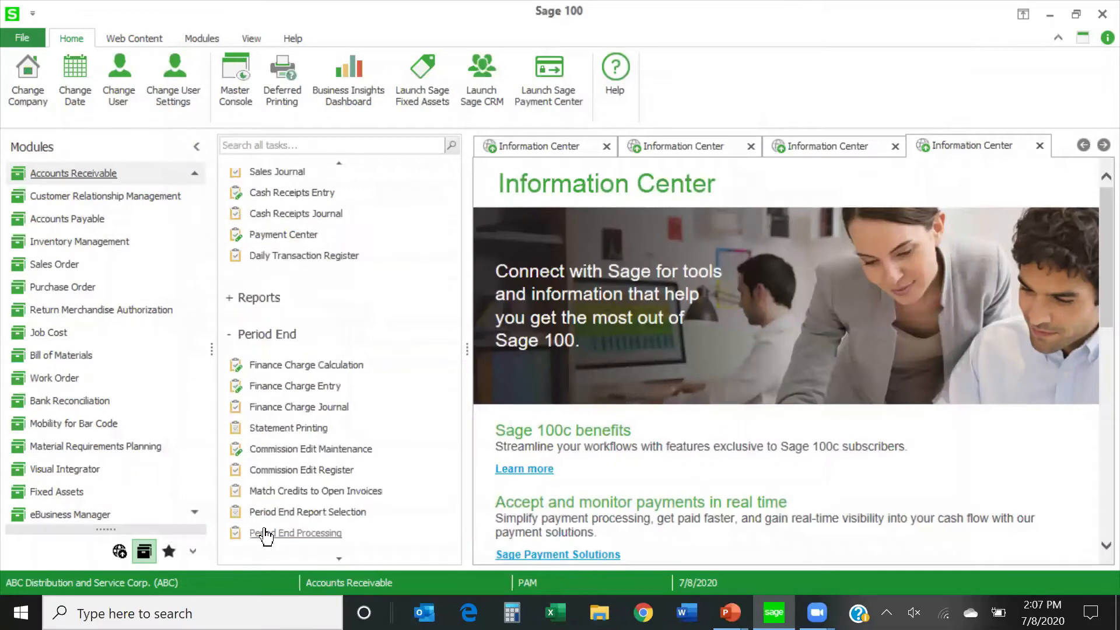
{"action": "left_click", "coordinate": [269, 430]}
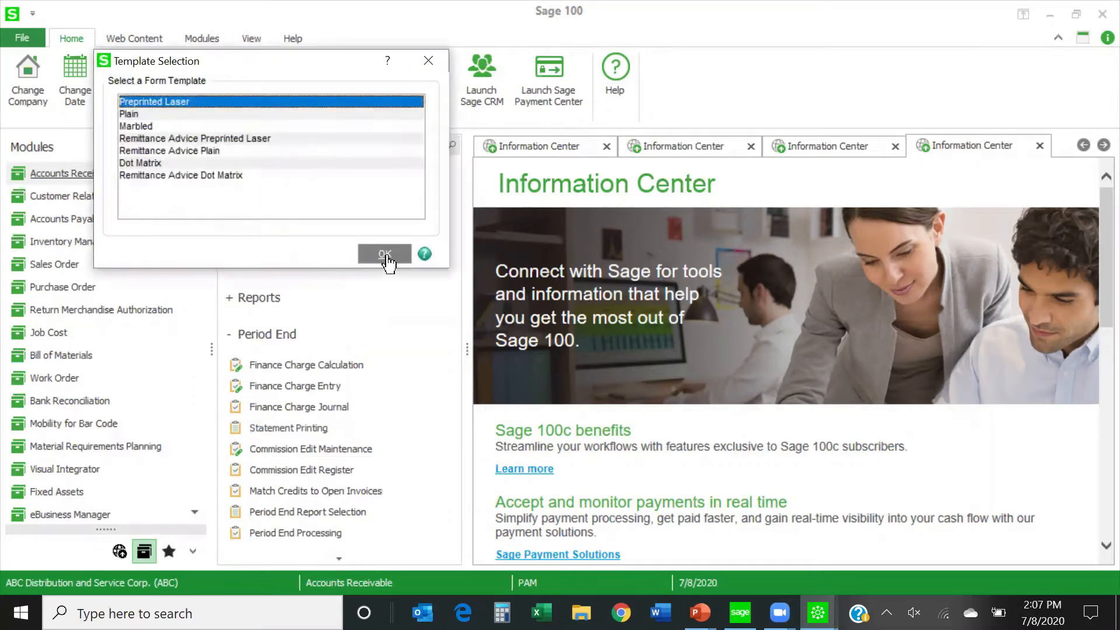
{"action": "left_click", "coordinate": [385, 254]}
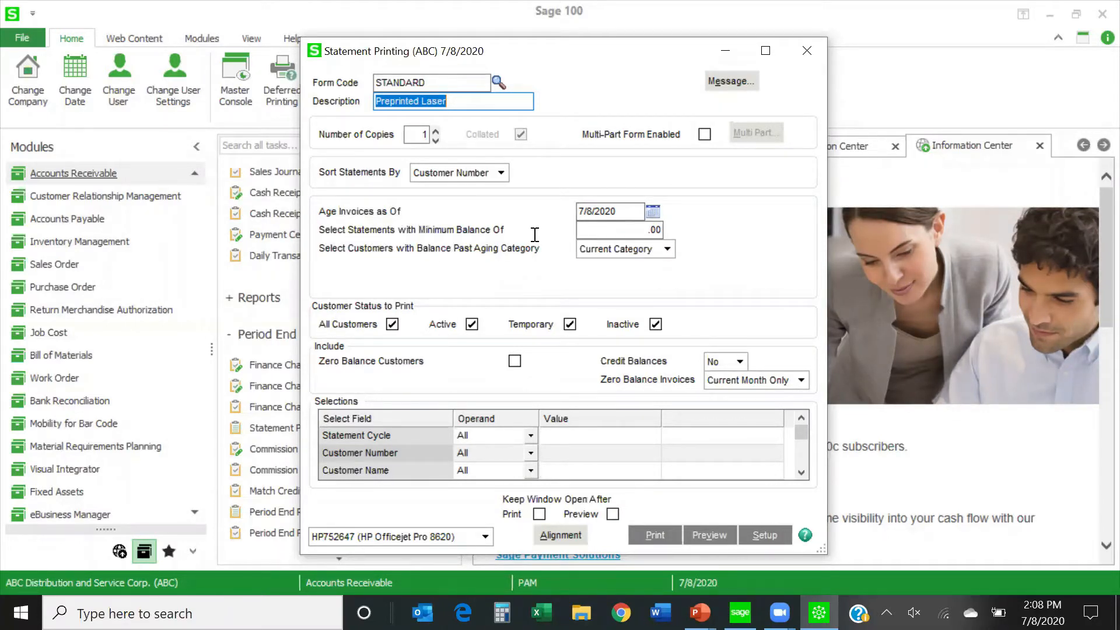
{"action": "left_click", "coordinate": [609, 229]}
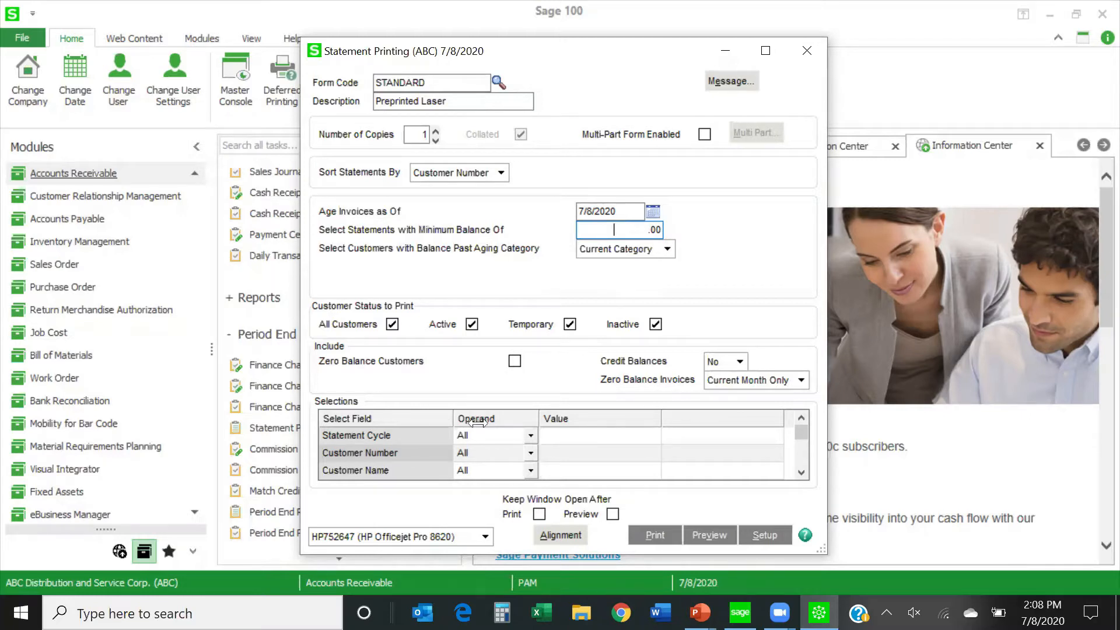
{"action": "left_click", "coordinate": [766, 51]}
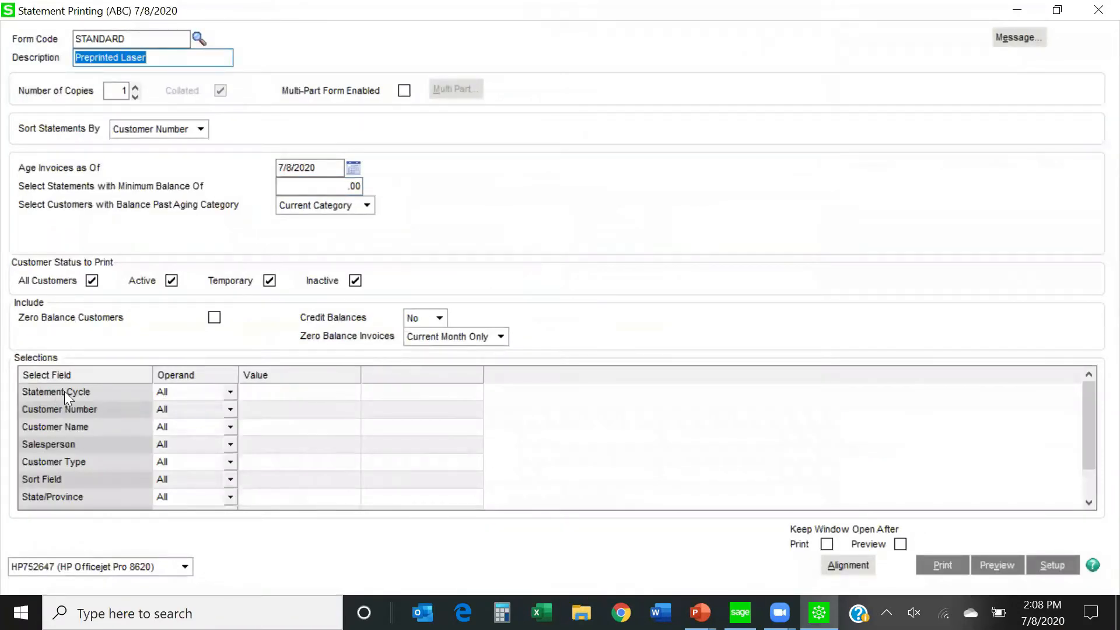
Filter the statements to Statement Cycle Equal to M, and reset that selection to All.
{"action": "left_click", "coordinate": [230, 393]}
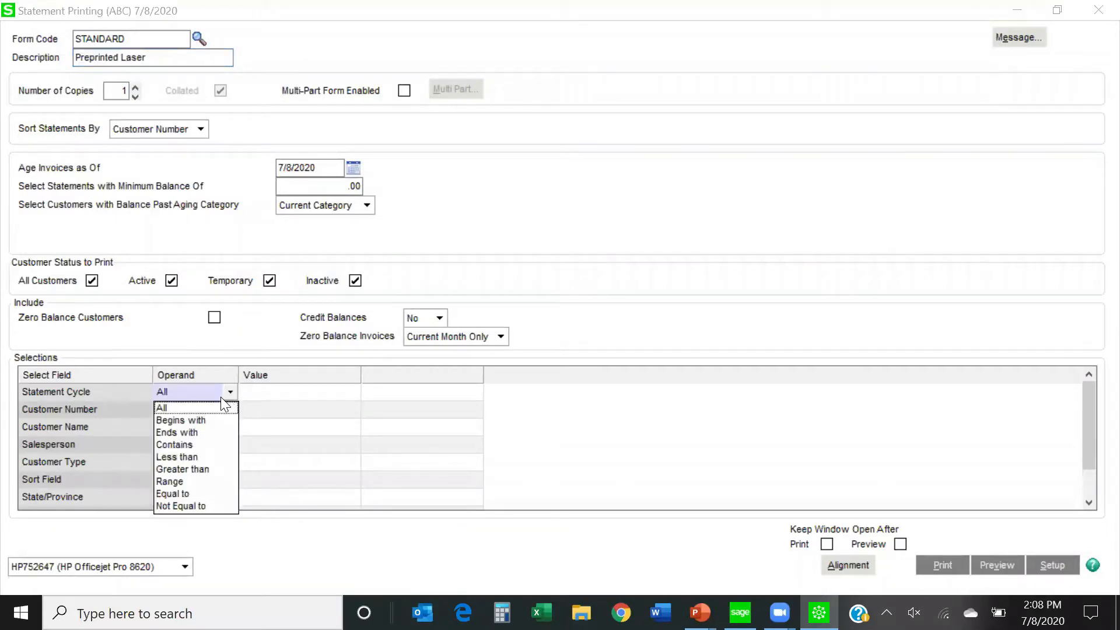
{"action": "left_click", "coordinate": [174, 493]}
{"action": "left_click", "coordinate": [283, 392]}
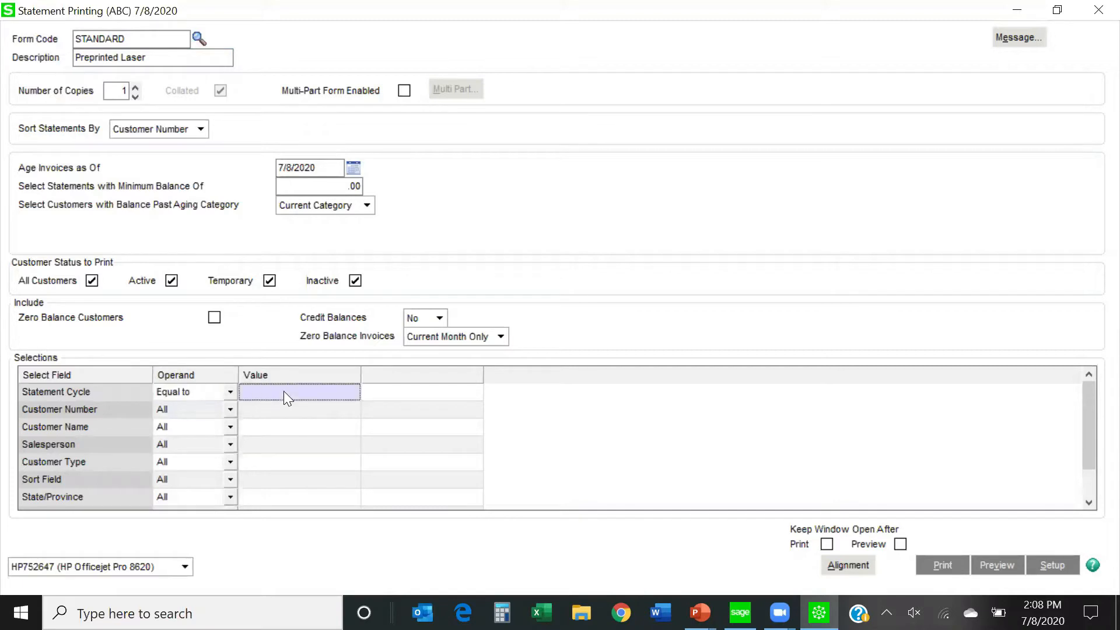
{"action": "type", "text": "M"}
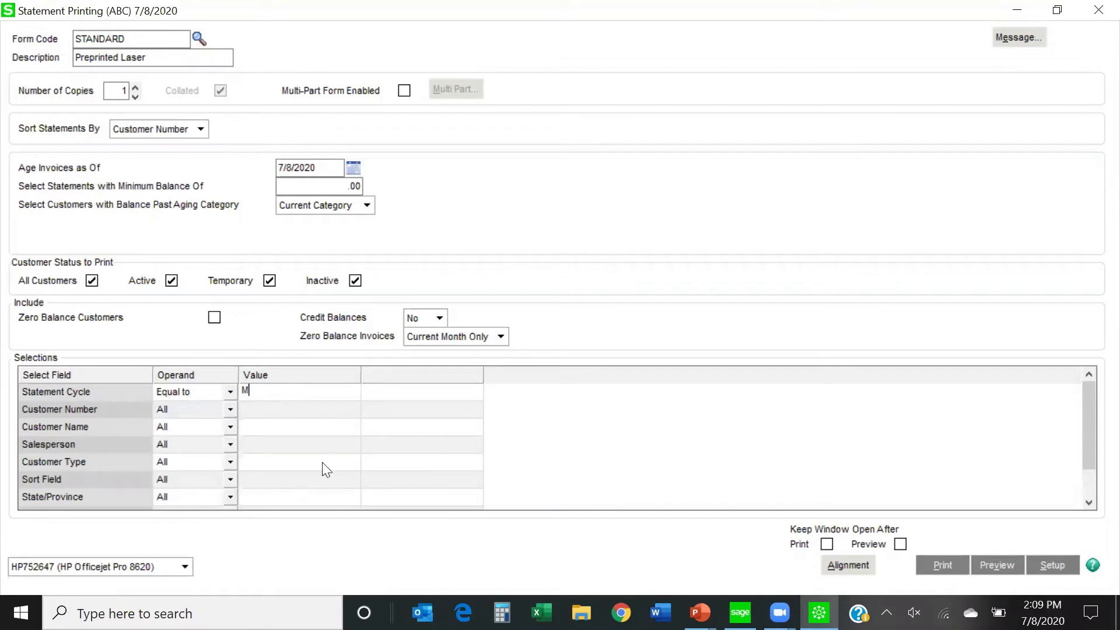
{"action": "left_click", "coordinate": [229, 387]}
{"action": "left_click", "coordinate": [207, 407]}
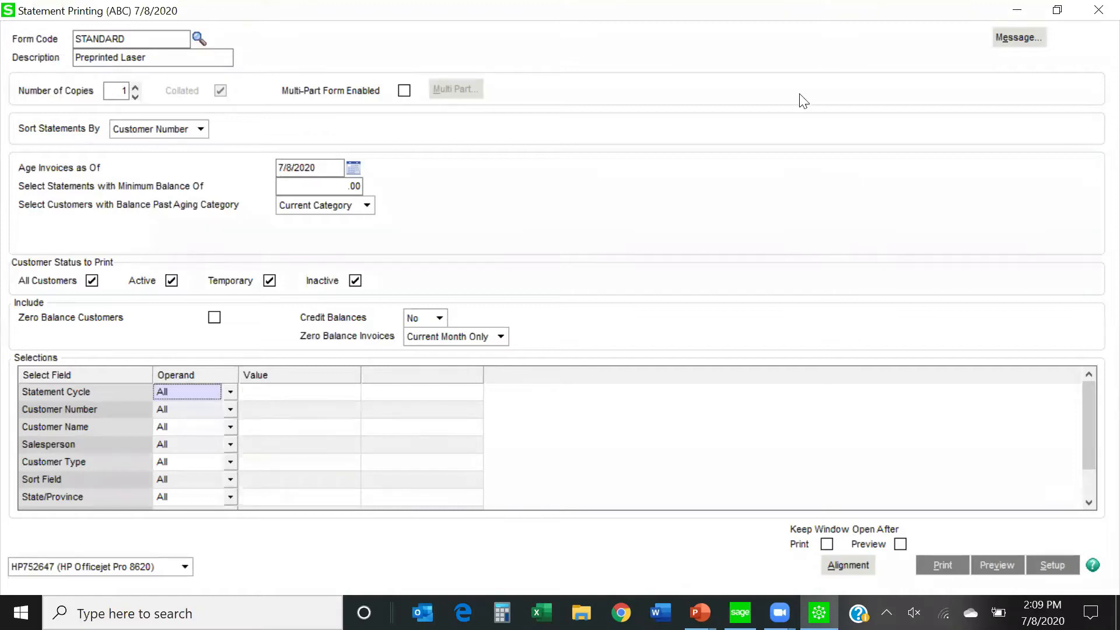
Review the standard and past-due statement messages, and close Statement Printing without printing.
{"action": "left_click", "coordinate": [1019, 38]}
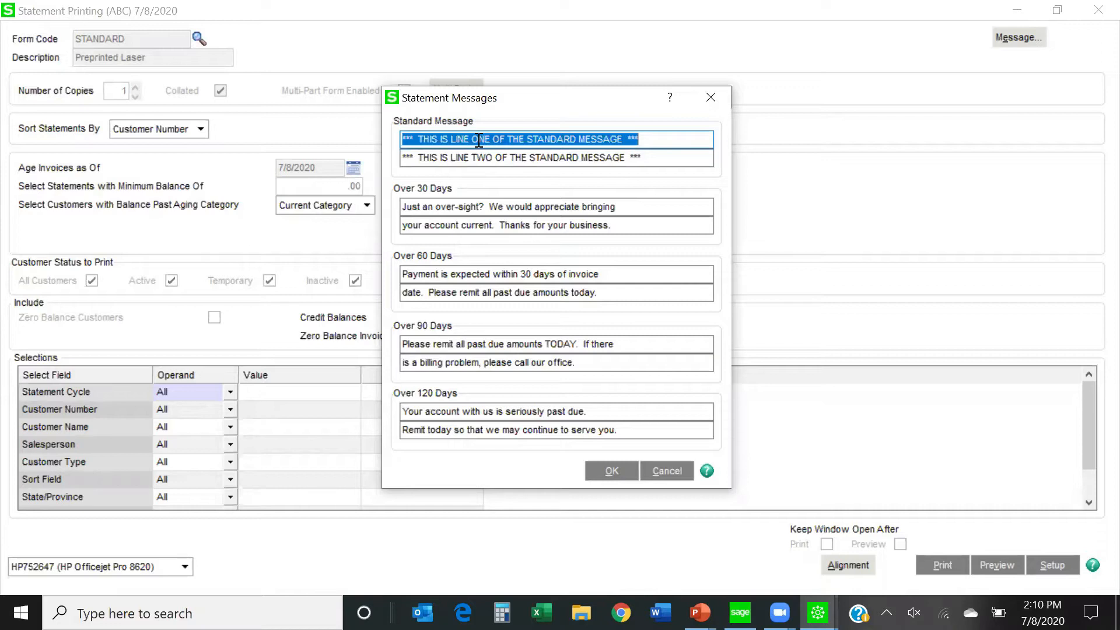
{"action": "left_click", "coordinate": [667, 472]}
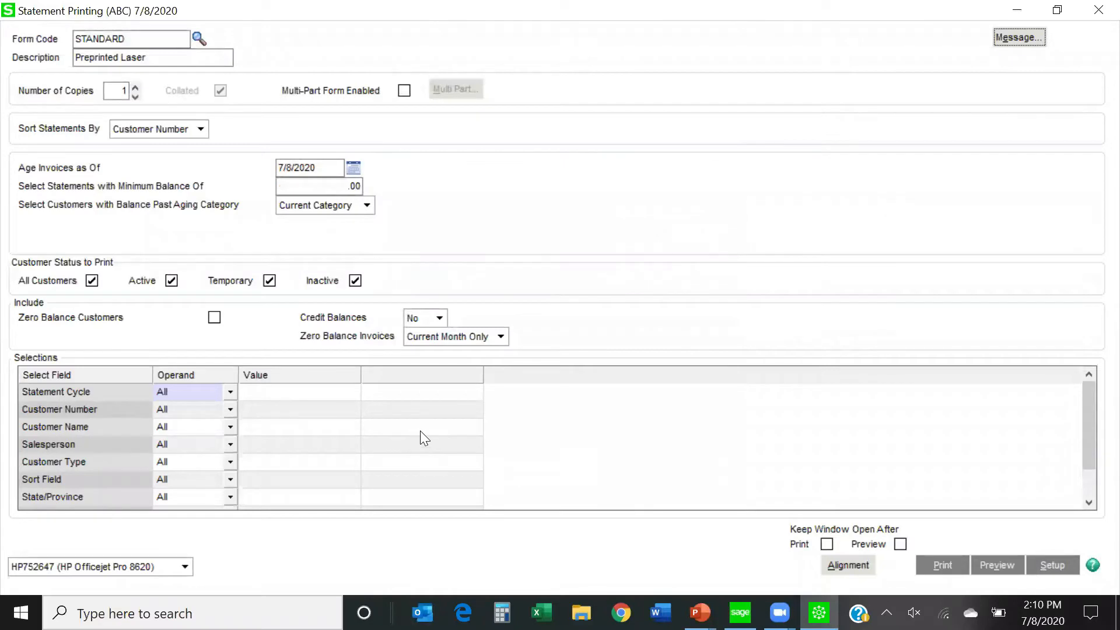
{"action": "left_click", "coordinate": [1096, 11]}
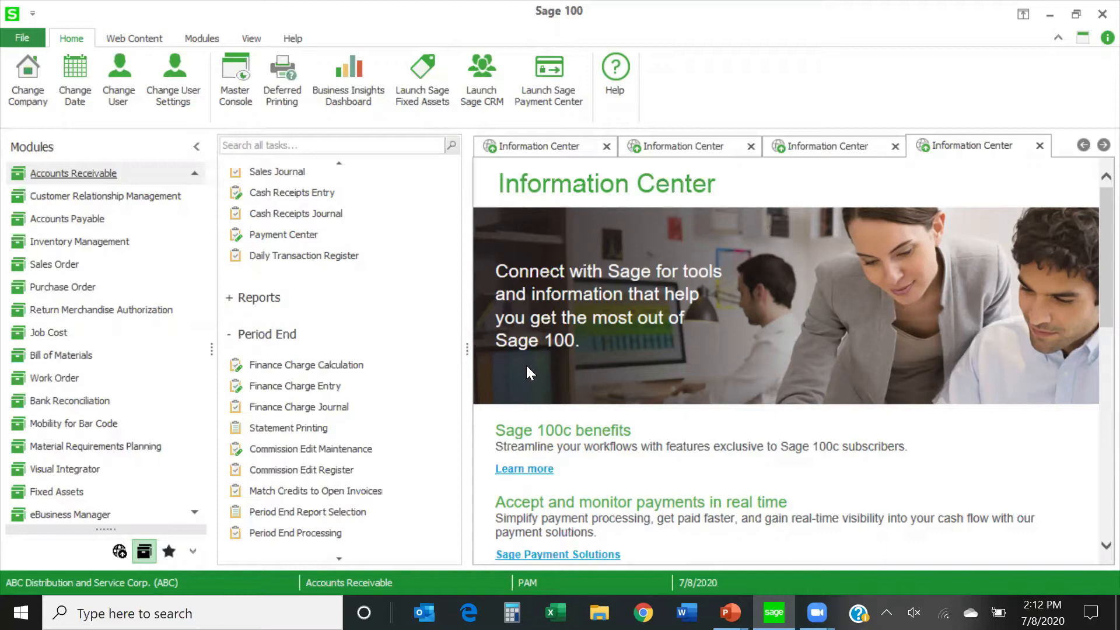
Open A/R Invoice Data Entry from the Accounts Receivable main tasks using existing batch 00003.
{"action": "scroll", "coordinate": [387, 328], "scroll_direction": "up", "scroll_amount": 3}
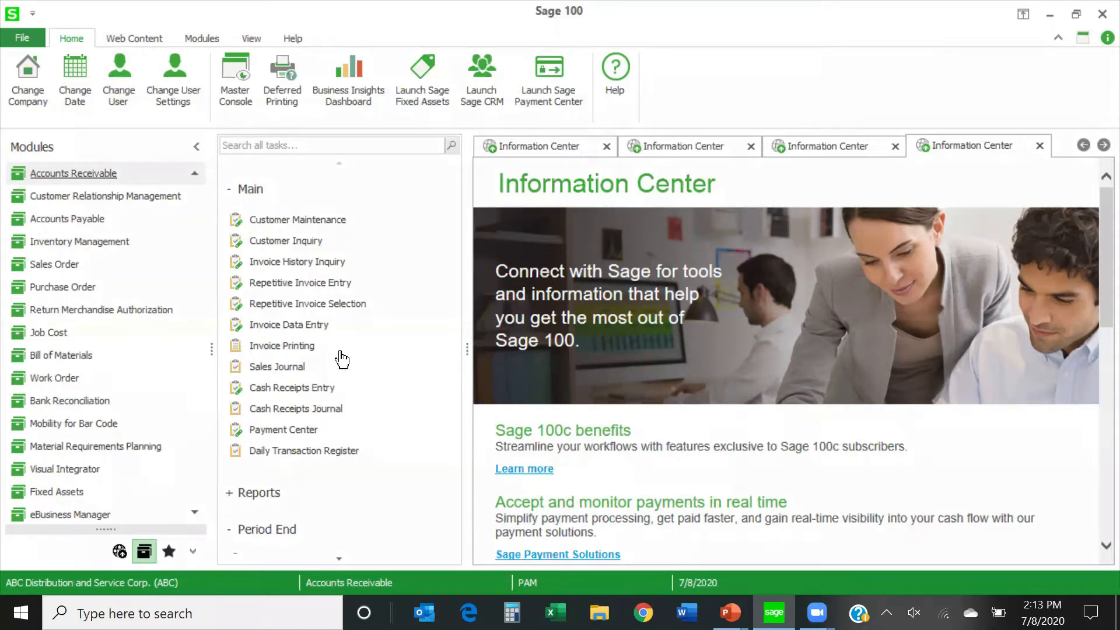
{"action": "left_click", "coordinate": [284, 327]}
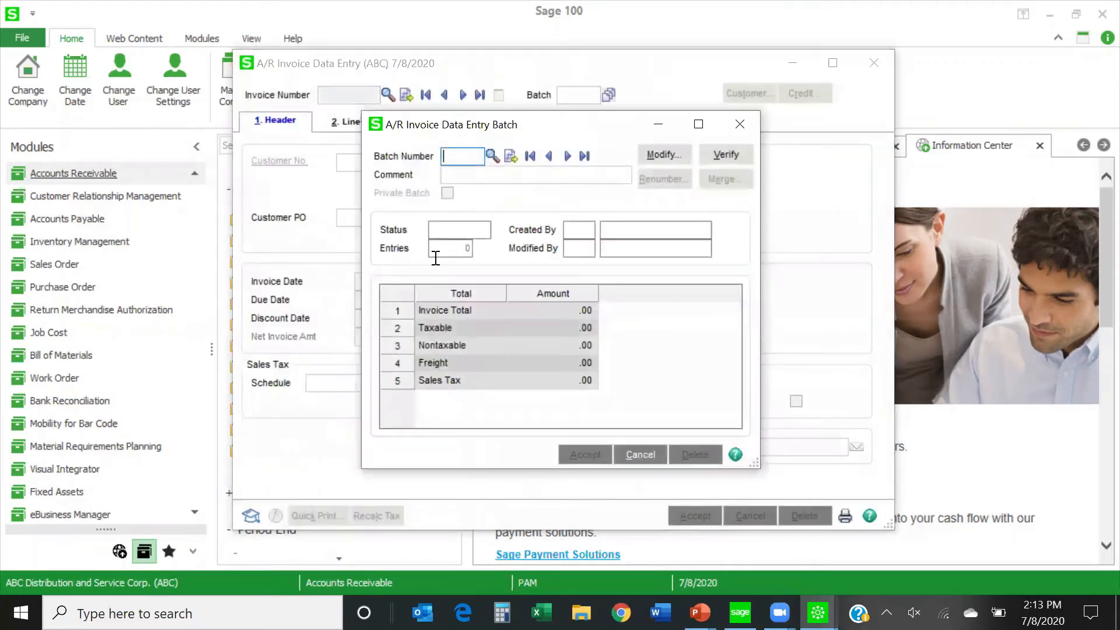
{"action": "left_click", "coordinate": [493, 156]}
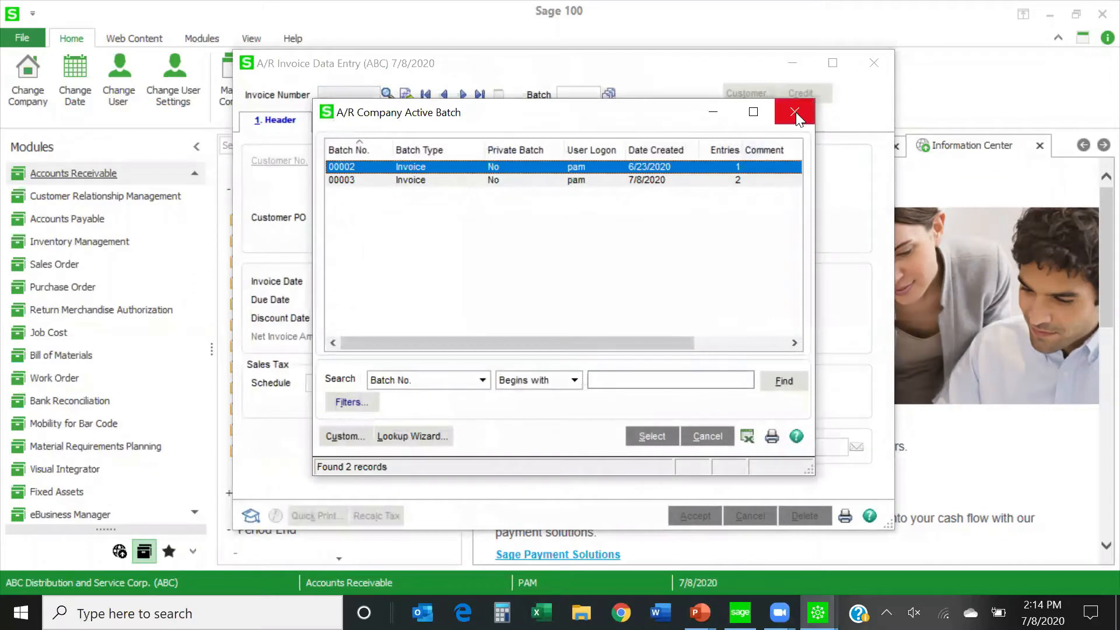
{"action": "double_click", "coordinate": [607, 180]}
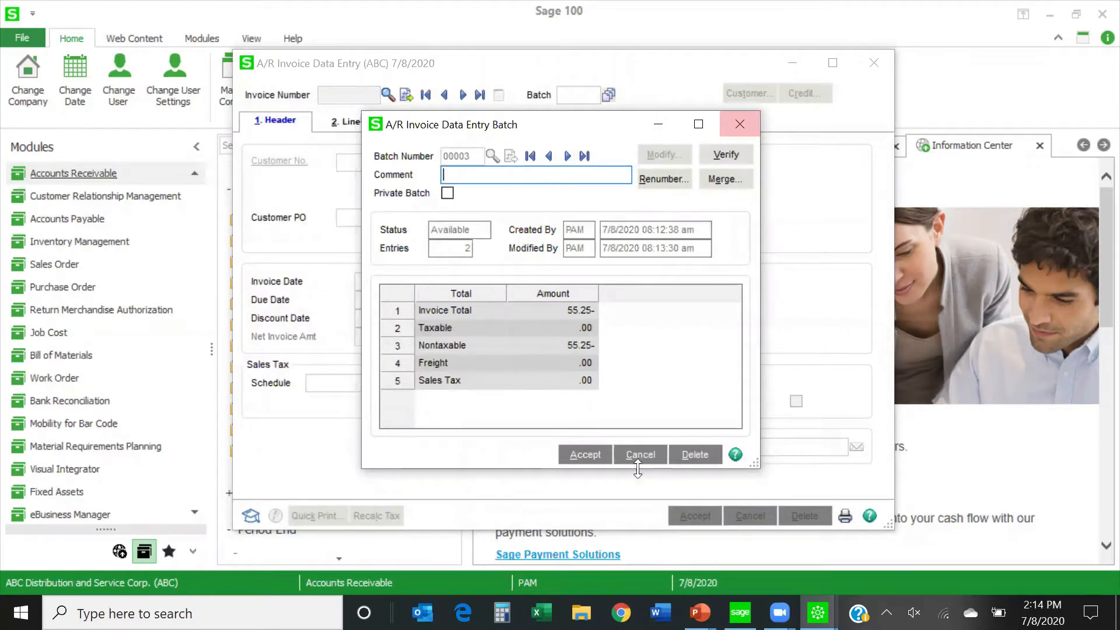
{"action": "left_click", "coordinate": [587, 460]}
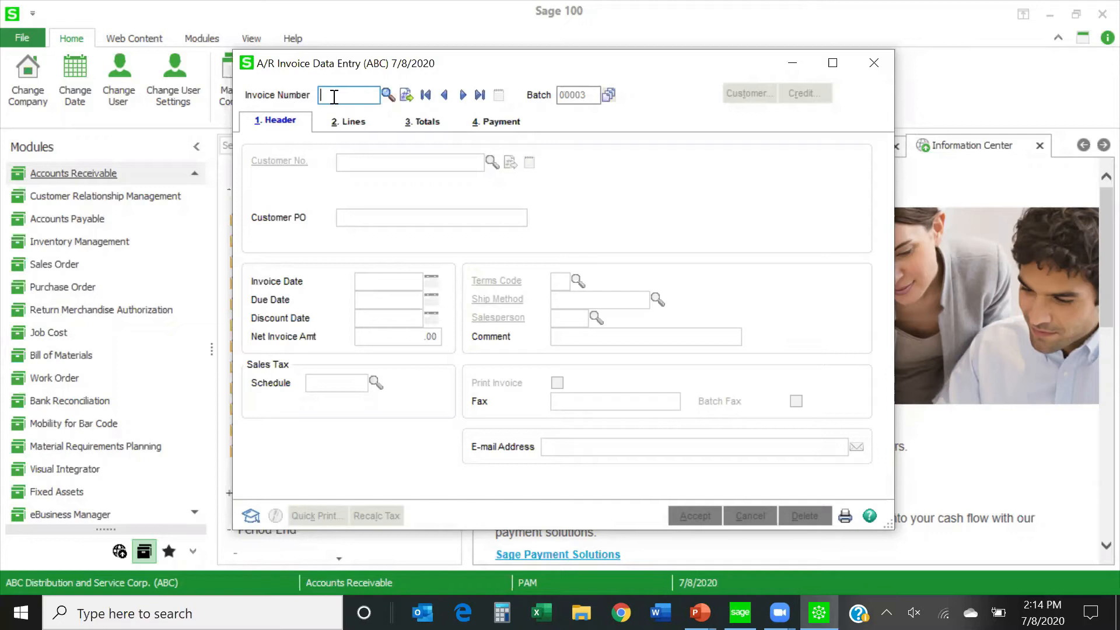
{"action": "type", "text": "CM"}
{"action": "left_click", "coordinate": [407, 98]}
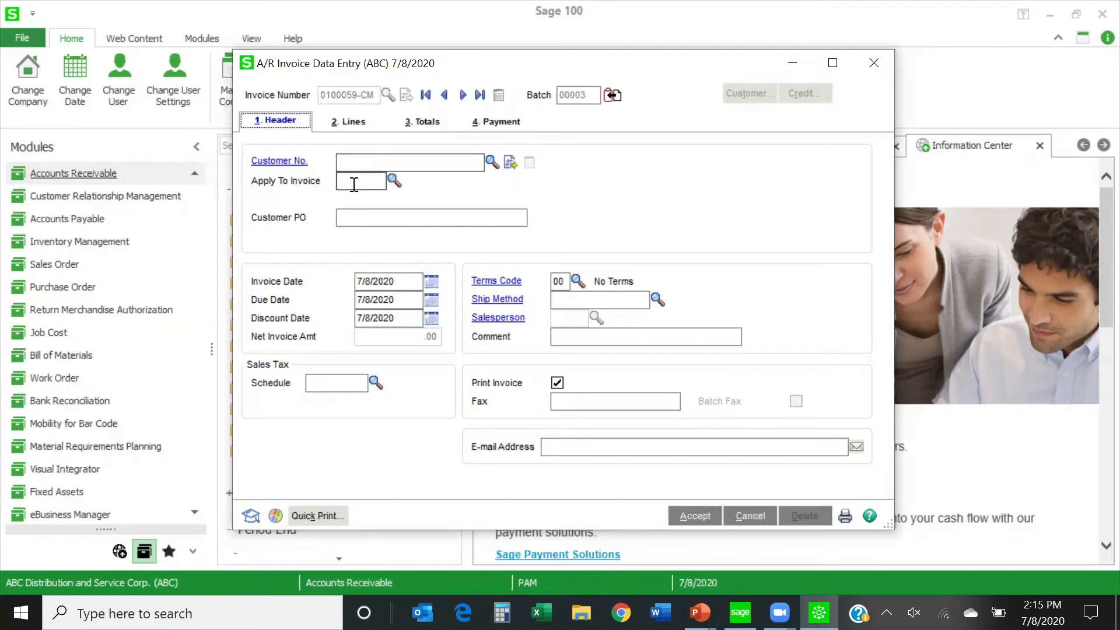
{"action": "left_click", "coordinate": [745, 514]}
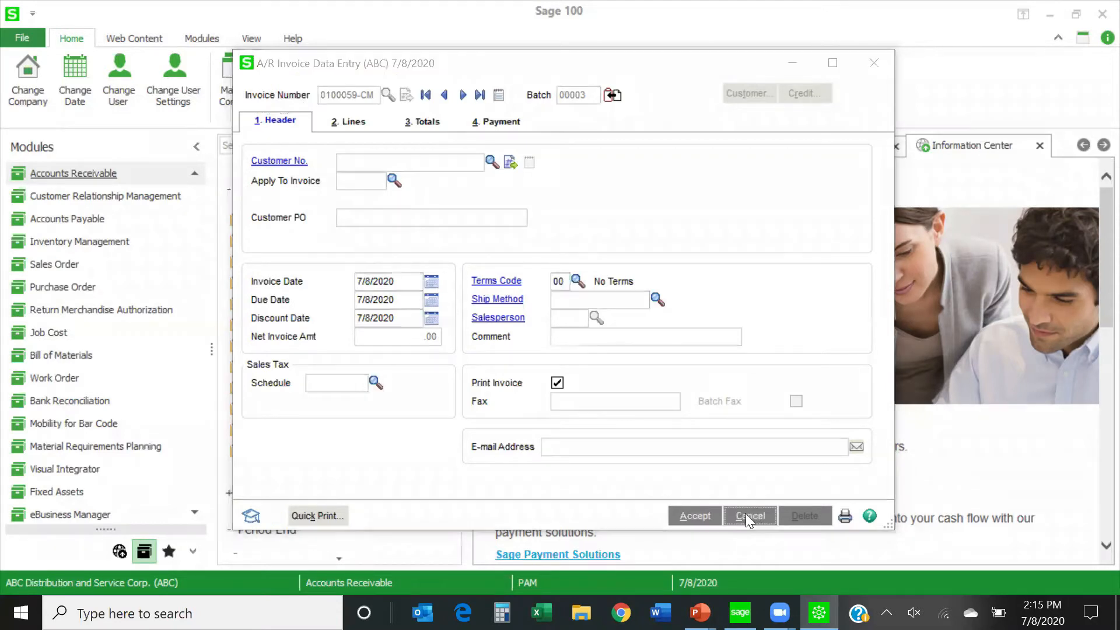
{"action": "left_click", "coordinate": [523, 228]}
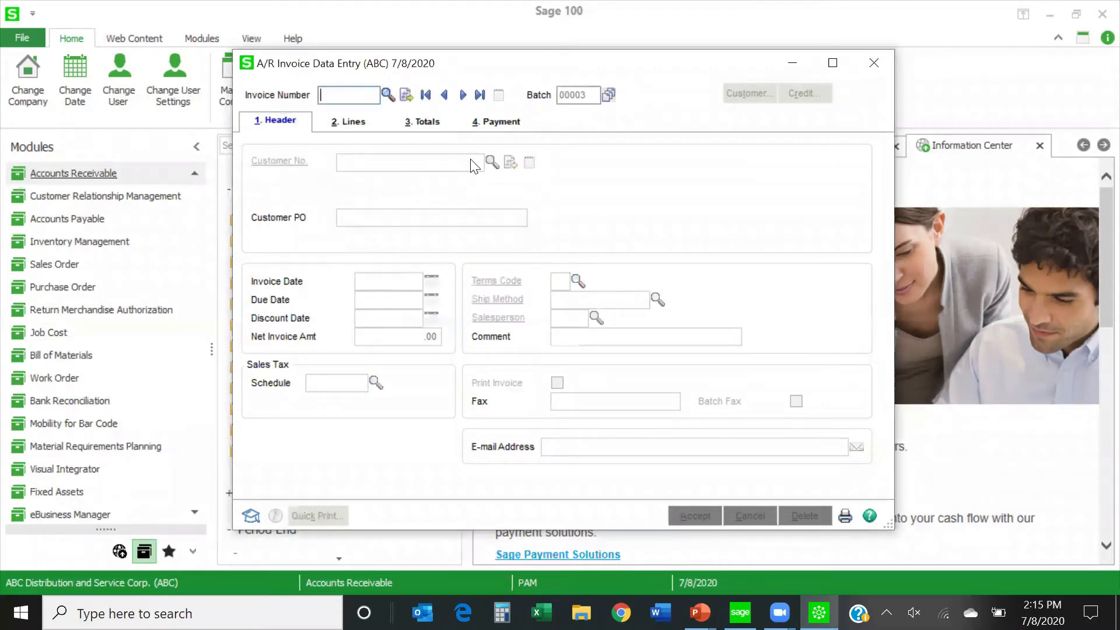
Set the sales tax schedule of the existing American Business Futures credit memo to NONTAX and check its totals.
{"action": "left_click", "coordinate": [387, 95]}
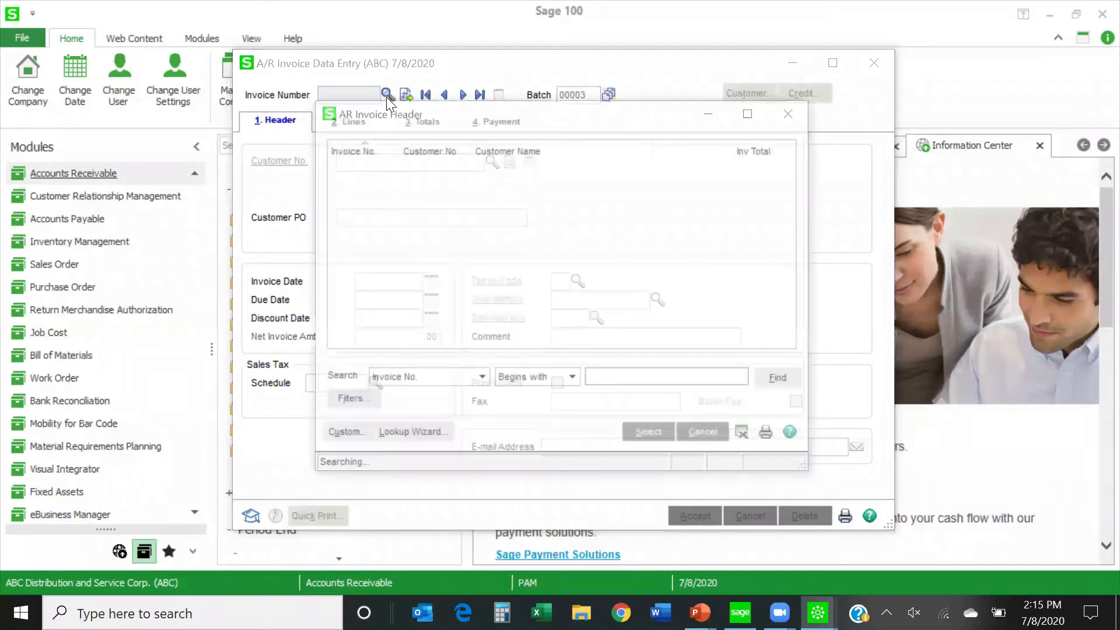
{"action": "double_click", "coordinate": [359, 179]}
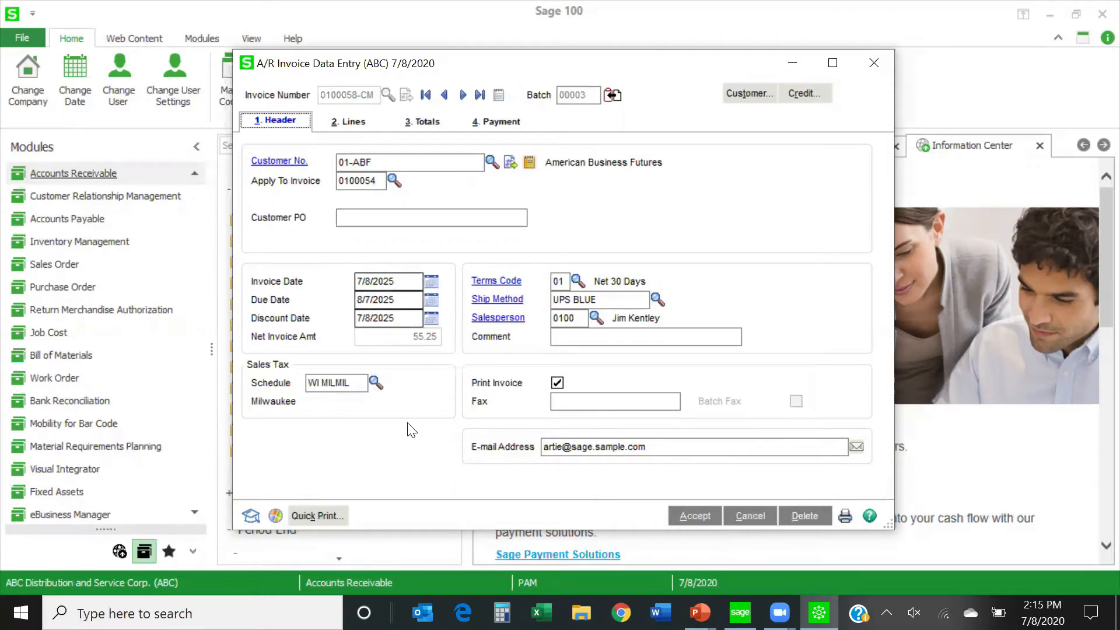
{"action": "left_click", "coordinate": [382, 388]}
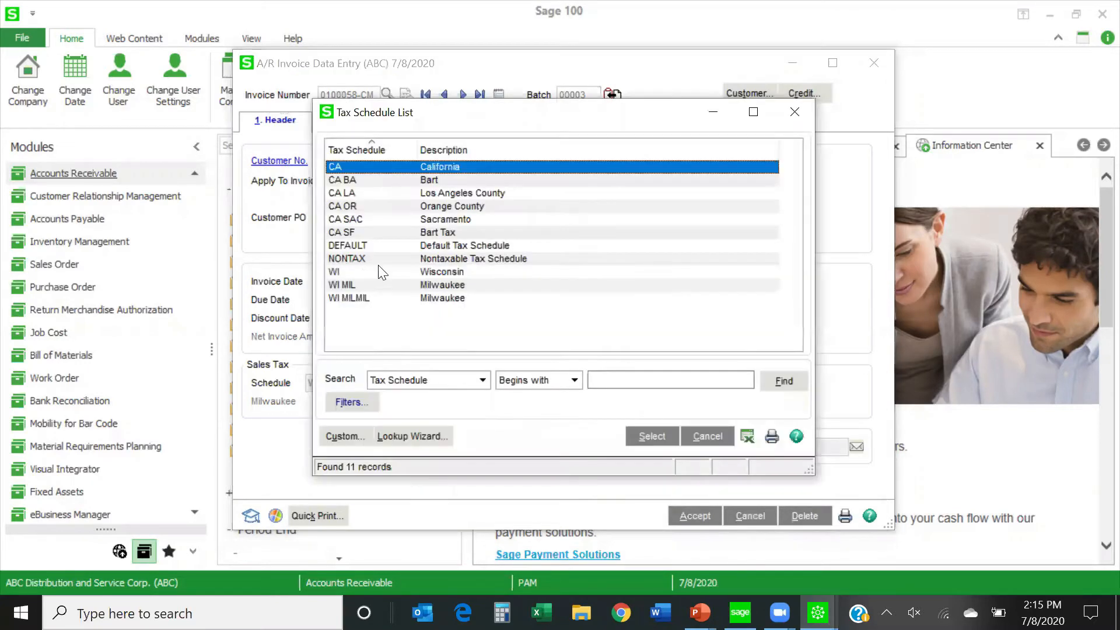
{"action": "double_click", "coordinate": [407, 259]}
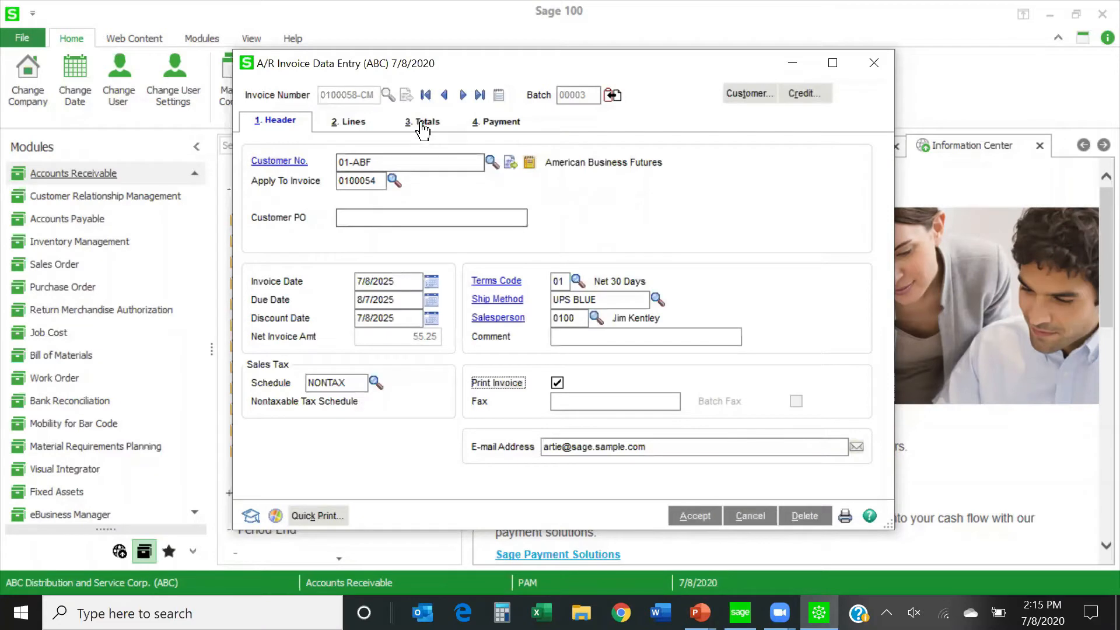
{"action": "left_click", "coordinate": [421, 124]}
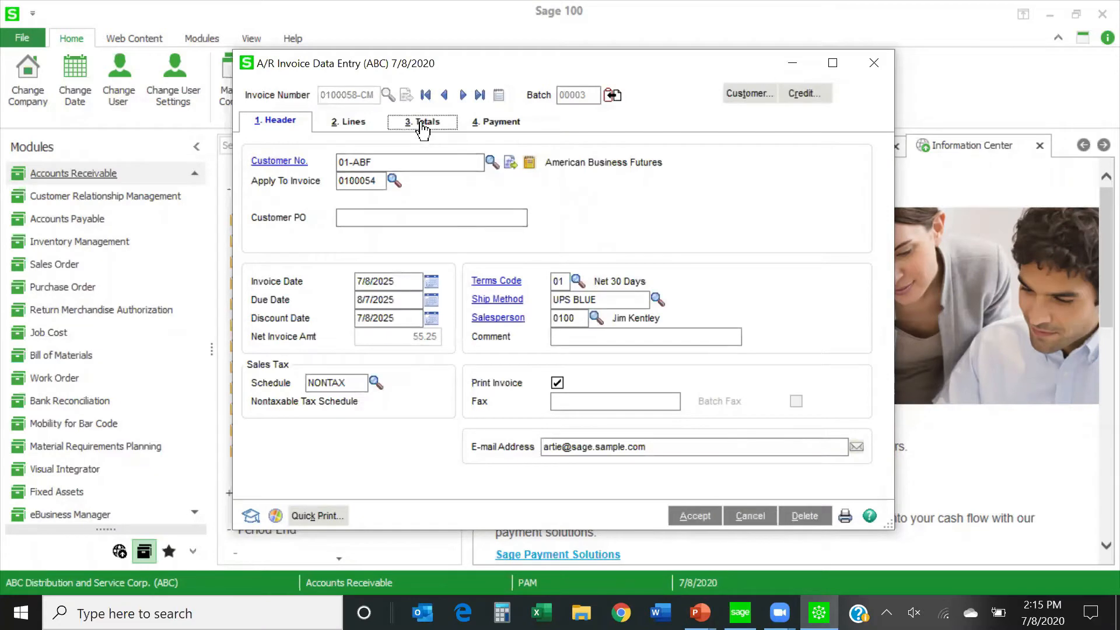
Review the American Business Futures credit memo's WIDGET line, applied invoice and totals, and accept the credit memo.
{"action": "left_click", "coordinate": [359, 128]}
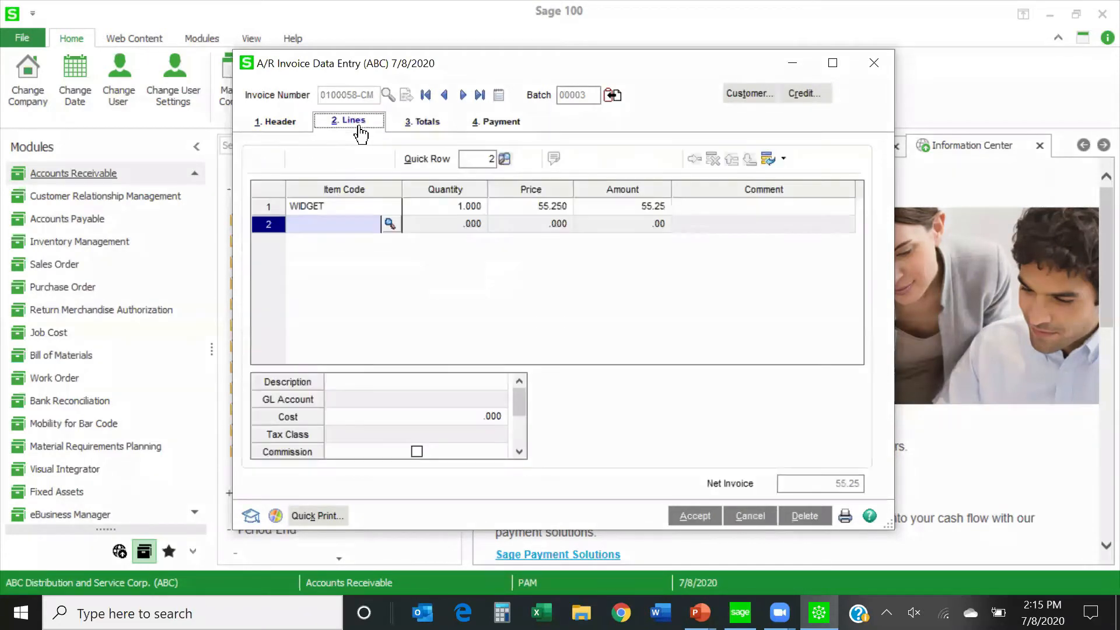
{"action": "left_click", "coordinate": [338, 204]}
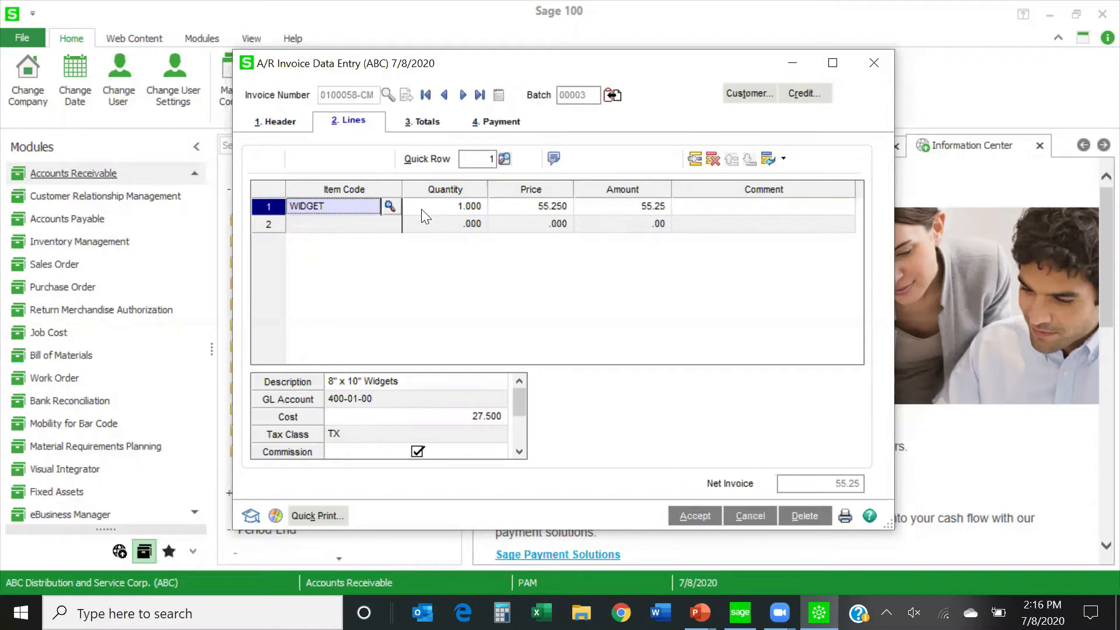
{"action": "left_click", "coordinate": [275, 121]}
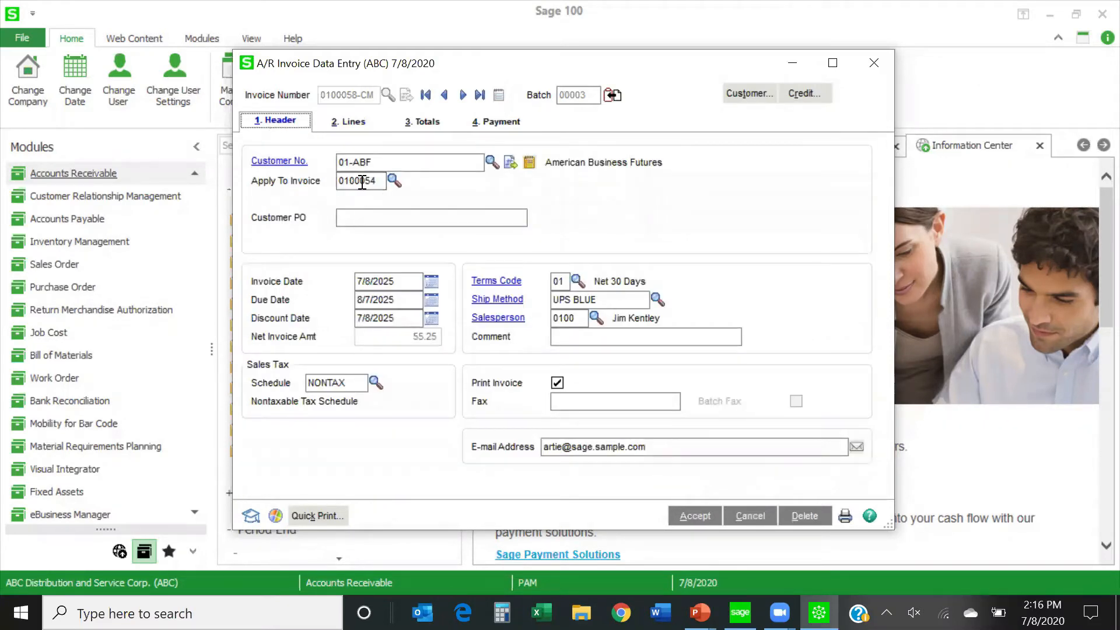
{"action": "left_click", "coordinate": [348, 121]}
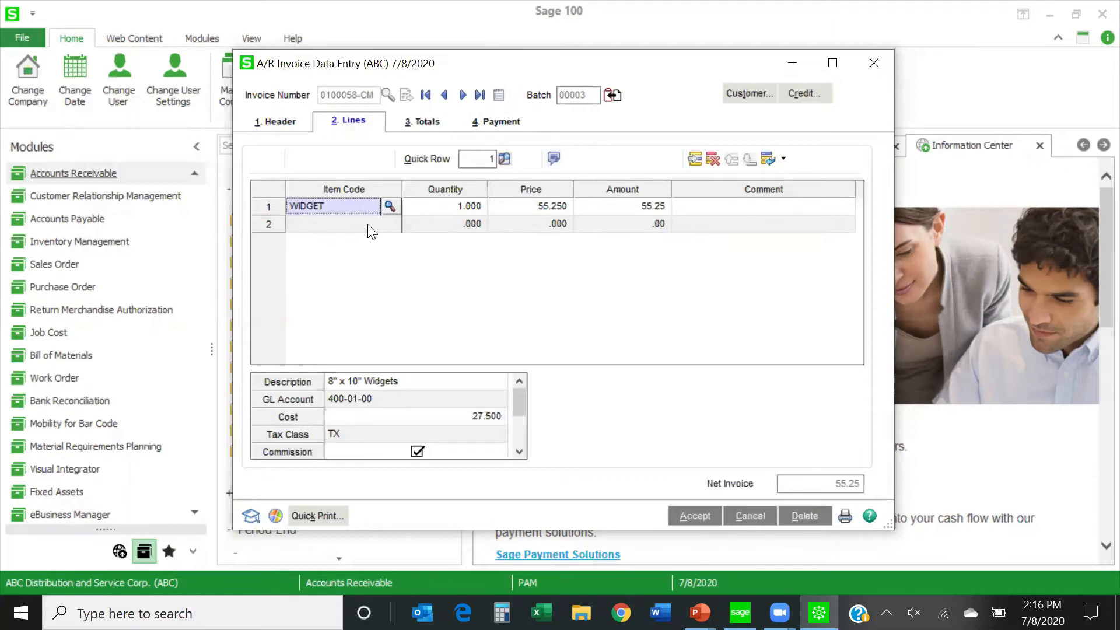
{"action": "left_click", "coordinate": [420, 123]}
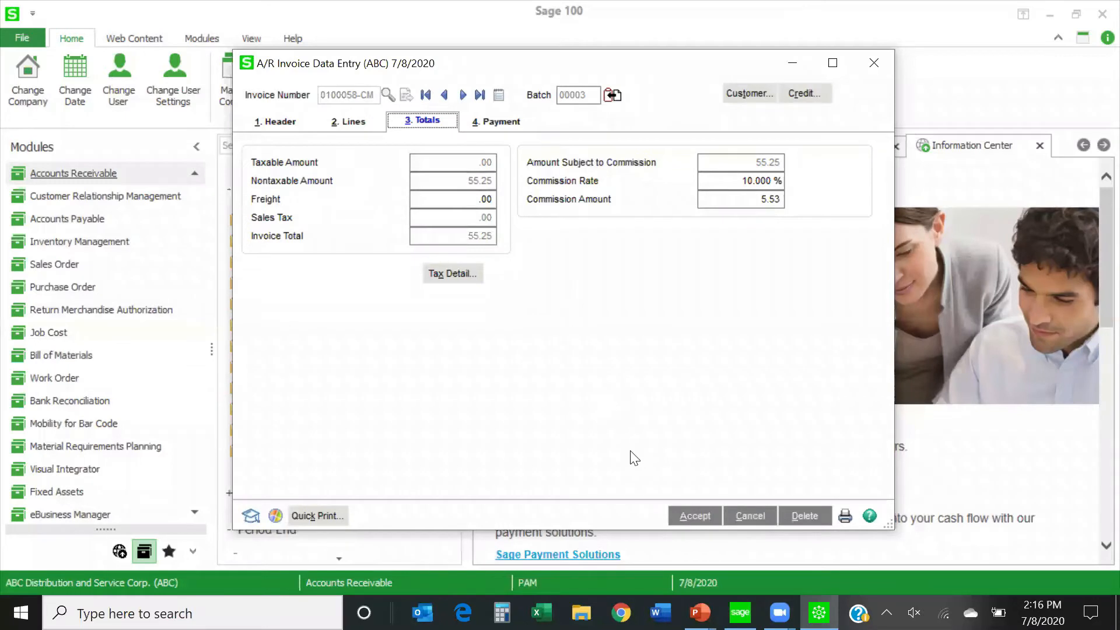
{"action": "left_click", "coordinate": [699, 519]}
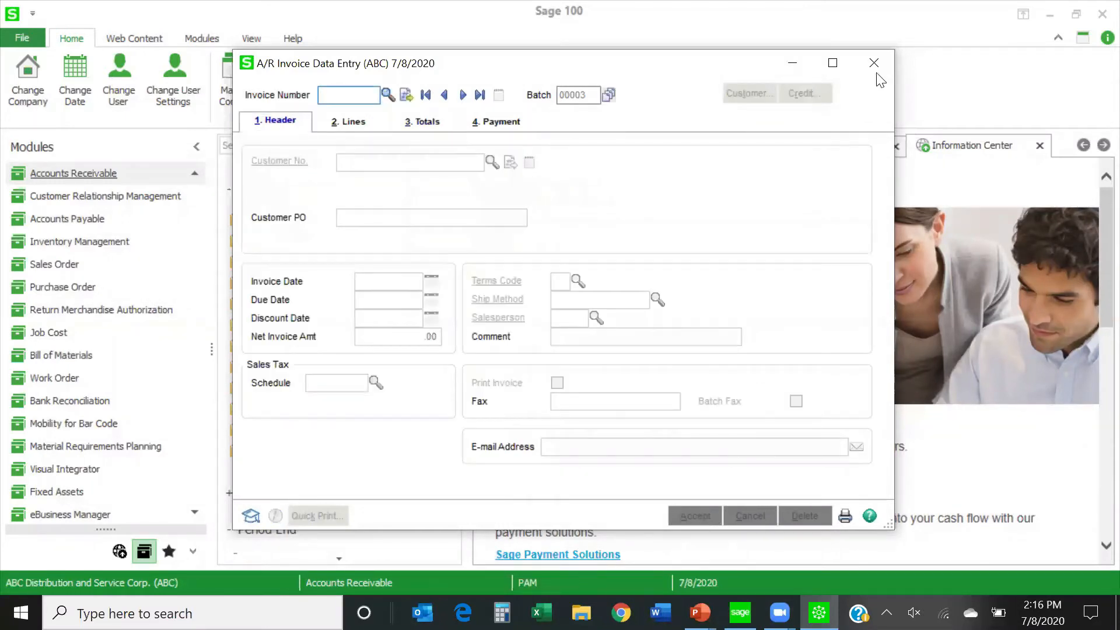
Reopen the accepted credit memo to recheck its totals, accept it again, and check its entry in the invoice lookup.
{"action": "left_click", "coordinate": [387, 95]}
{"action": "left_click", "coordinate": [386, 178]}
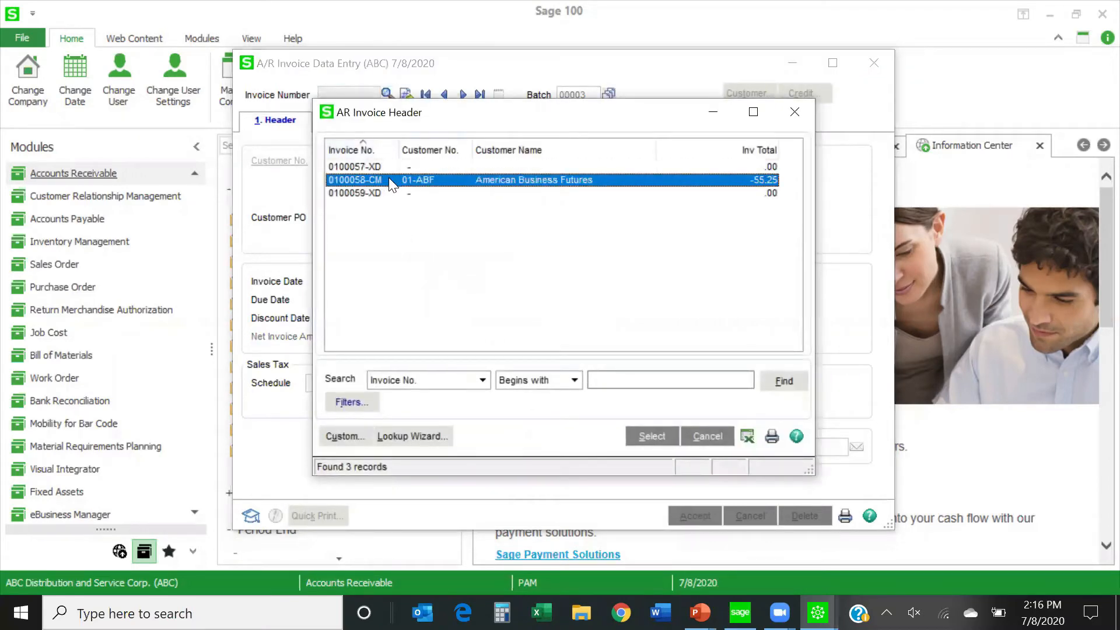
{"action": "double_click", "coordinate": [389, 177]}
{"action": "left_click", "coordinate": [427, 121]}
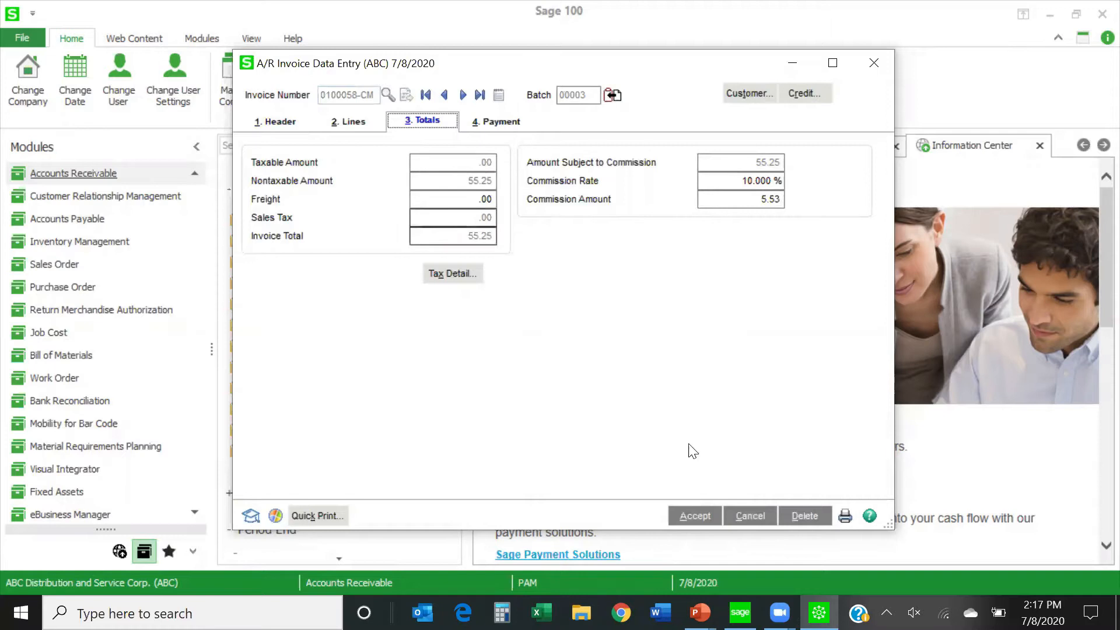
{"action": "left_click", "coordinate": [694, 517]}
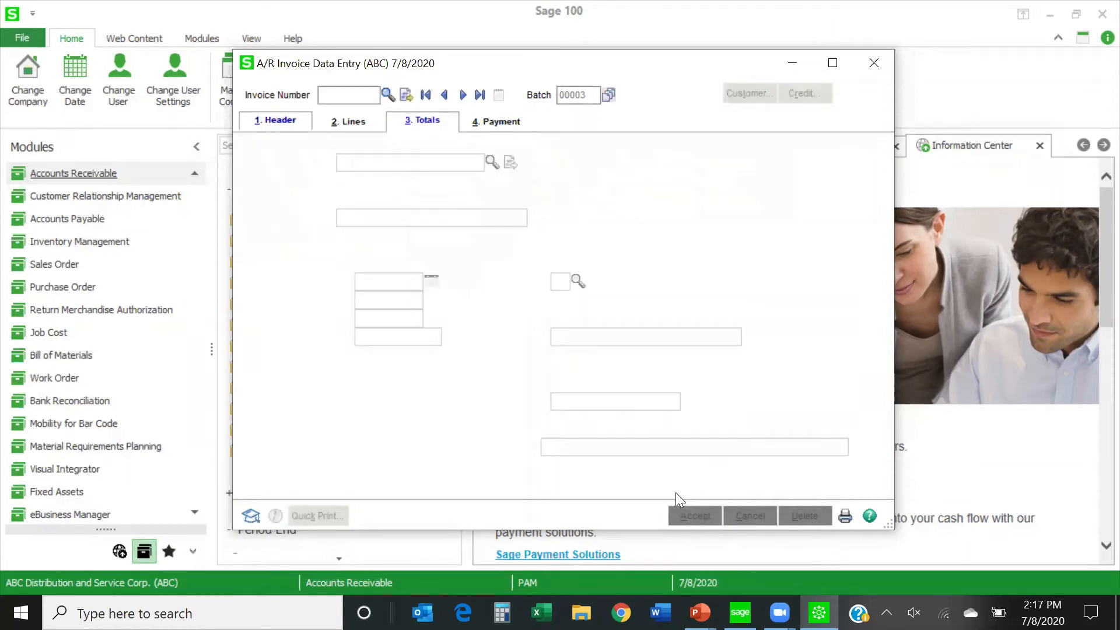
{"action": "left_click", "coordinate": [387, 93]}
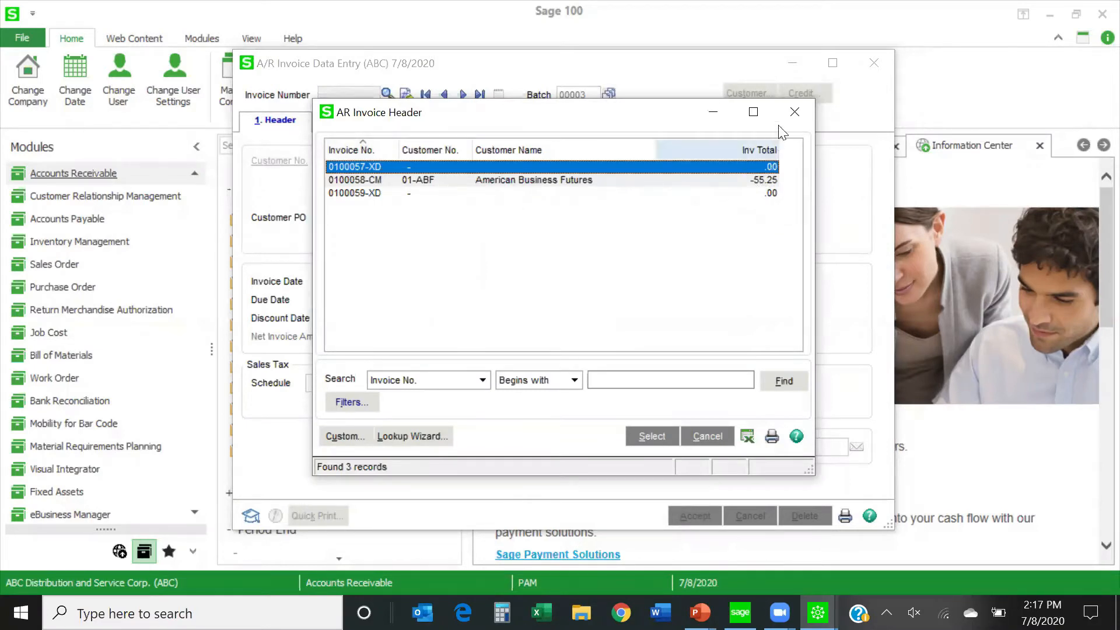
{"action": "left_click", "coordinate": [795, 112]}
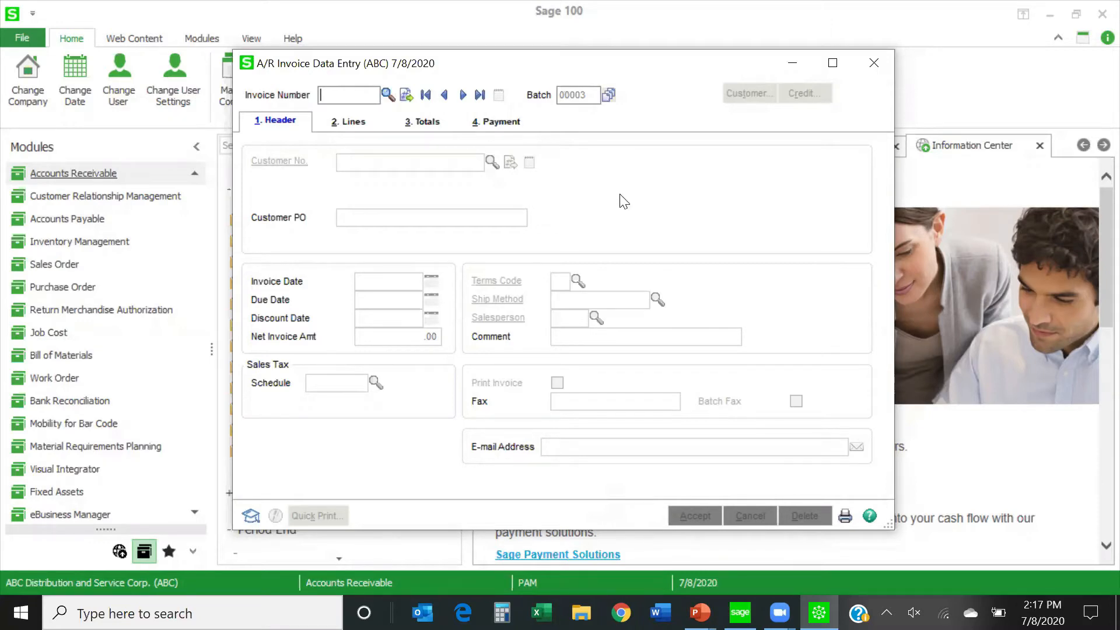
{"action": "left_click", "coordinate": [845, 516]}
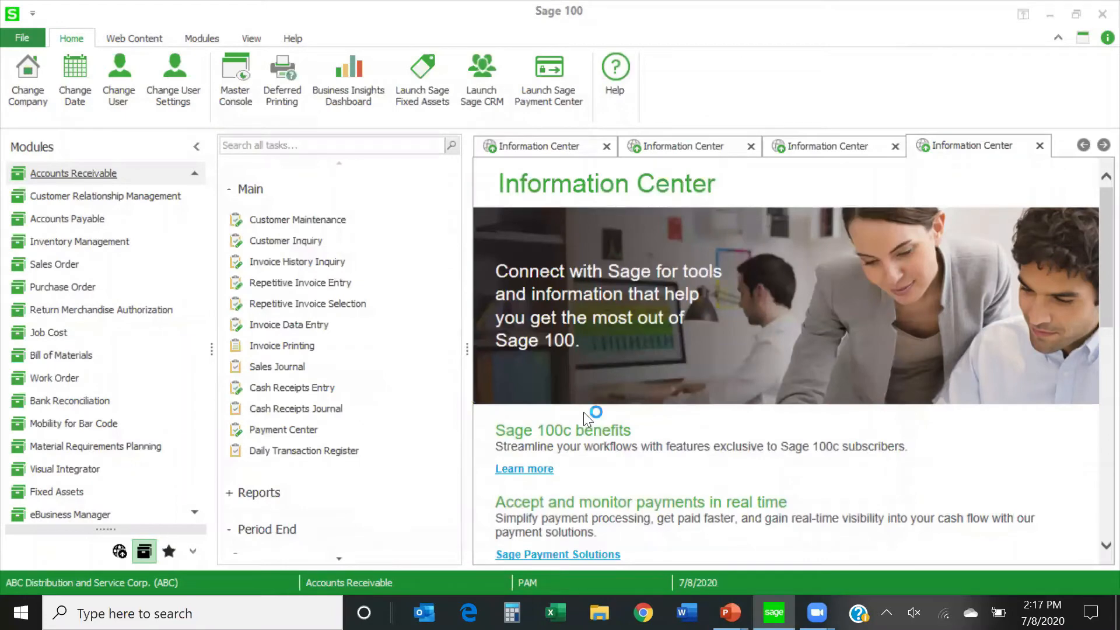
{"action": "left_click", "coordinate": [381, 254]}
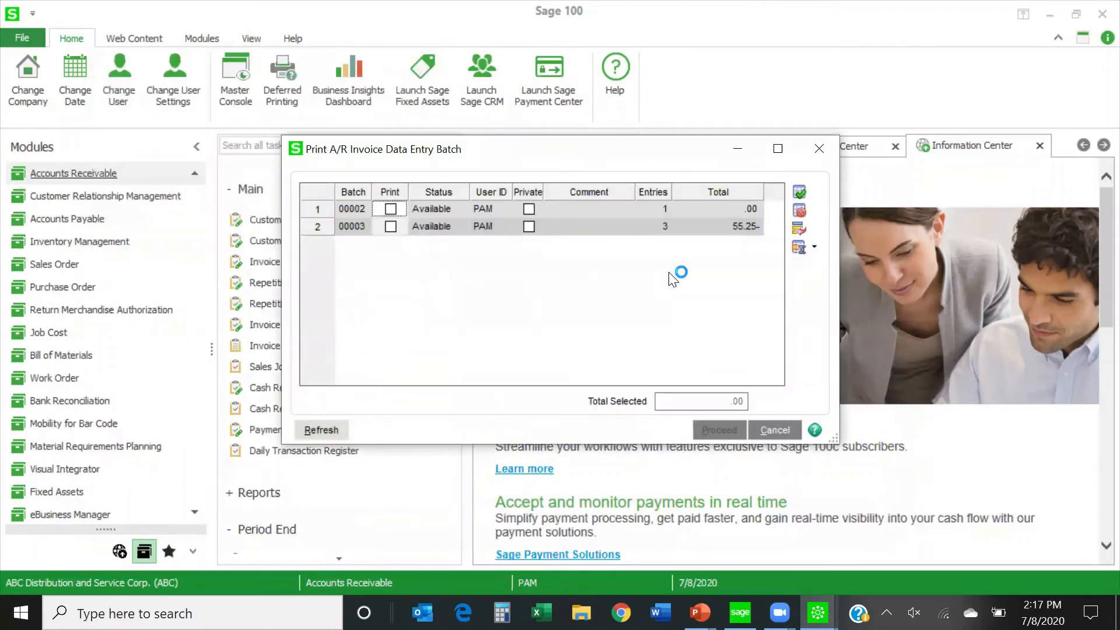
{"action": "left_click", "coordinate": [819, 151]}
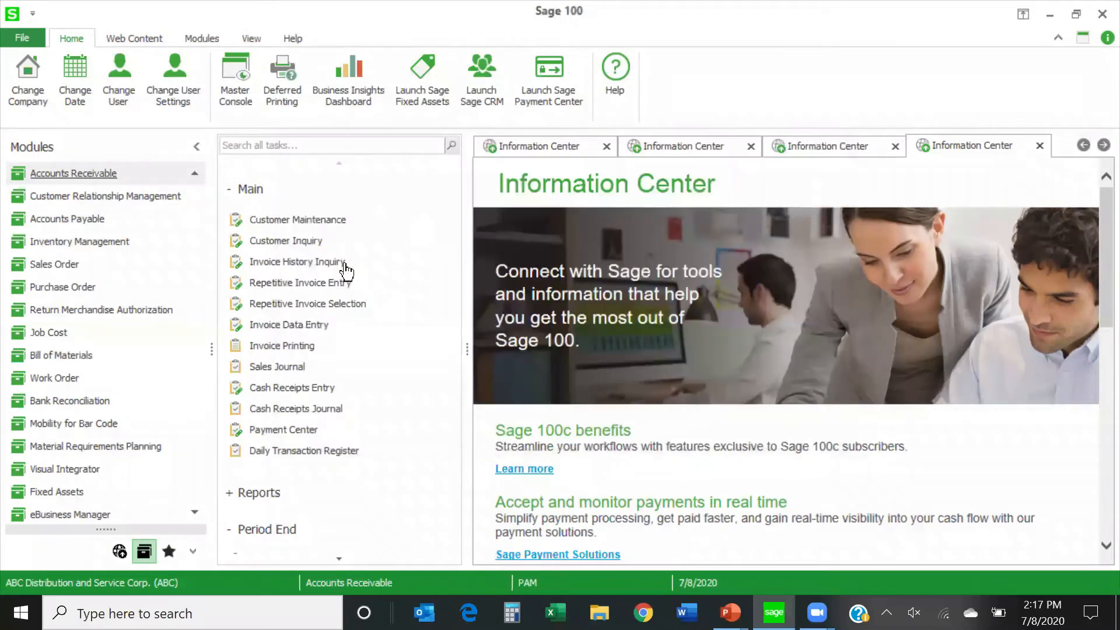
Preview the Accounts Receivable Sales Journal for batch 00003 with posting date 7/8/2025.
{"action": "left_click", "coordinate": [282, 367]}
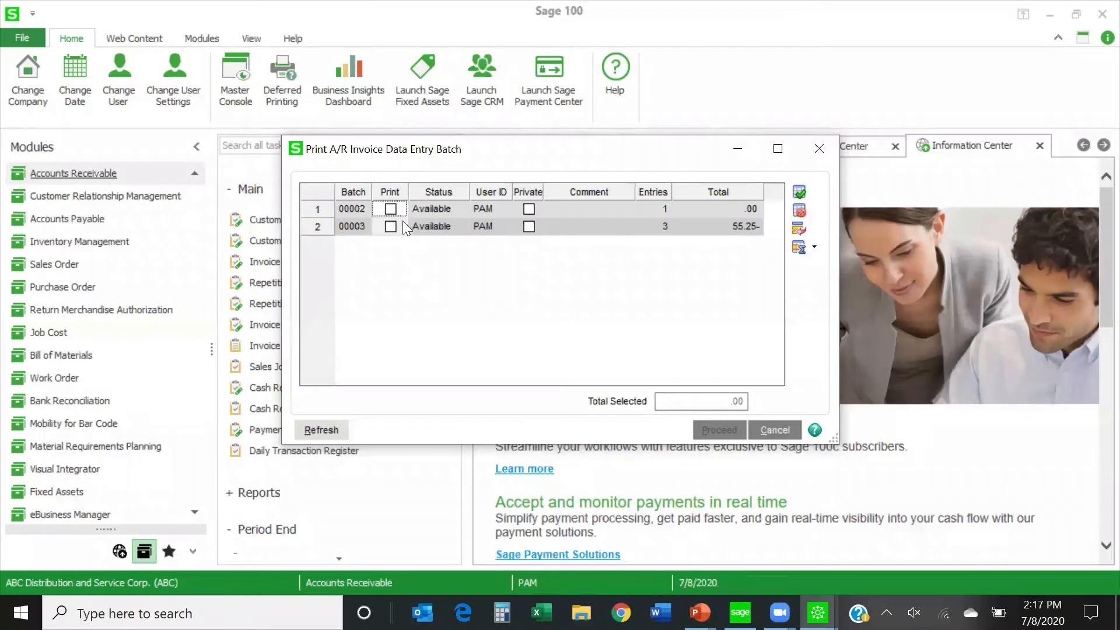
{"action": "left_click", "coordinate": [391, 227]}
{"action": "left_click", "coordinate": [707, 430]}
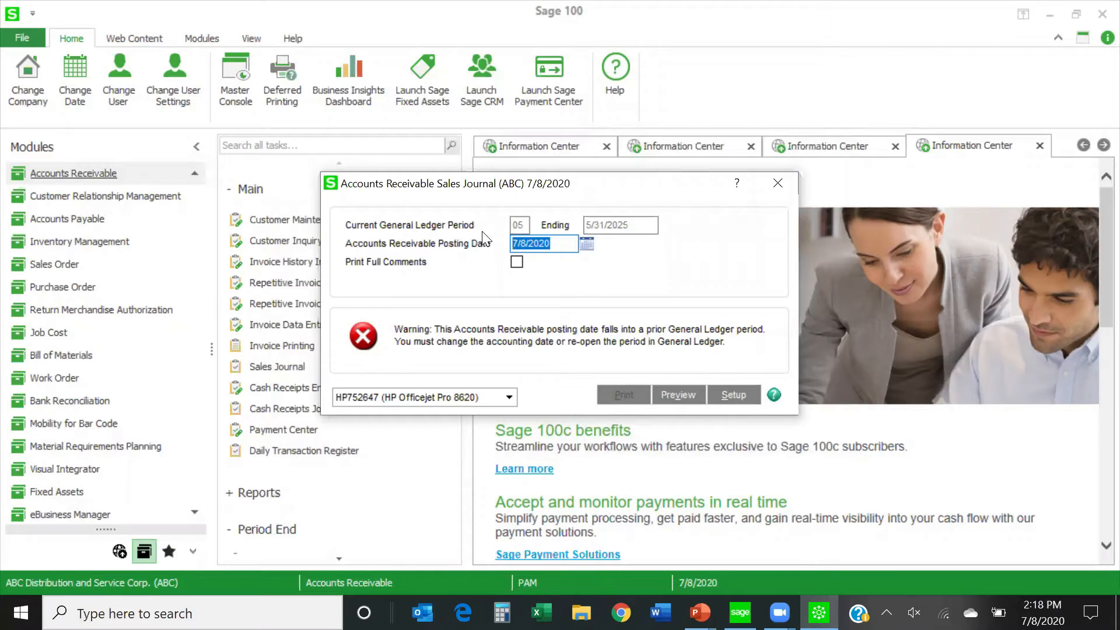
{"action": "type", "text": "07/08/2025"}
{"action": "left_click", "coordinate": [679, 397]}
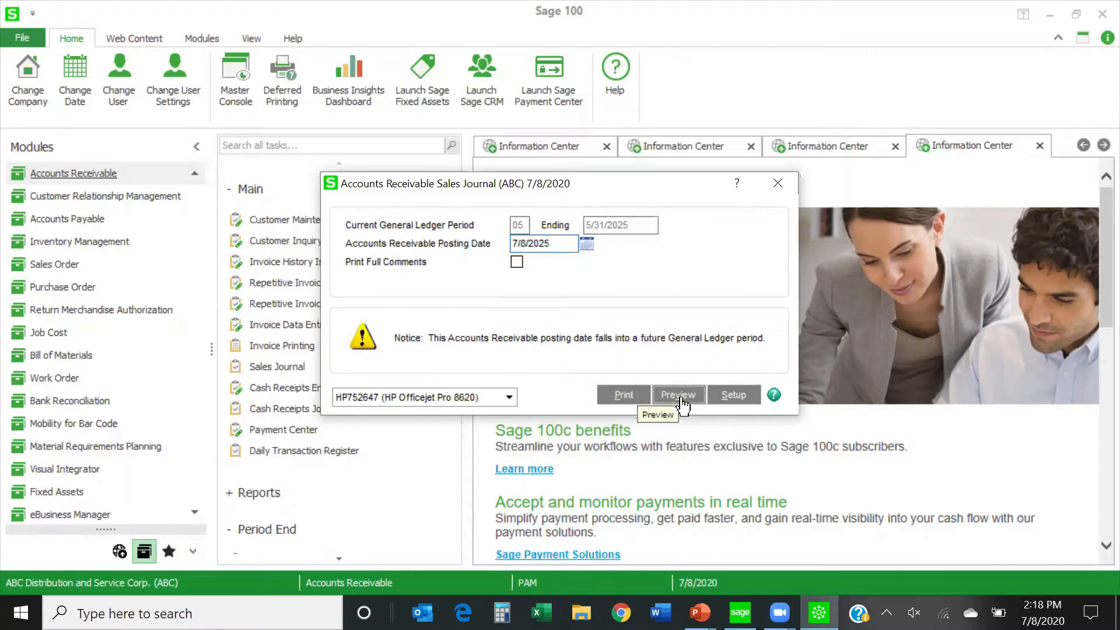
{"action": "left_click", "coordinate": [680, 397]}
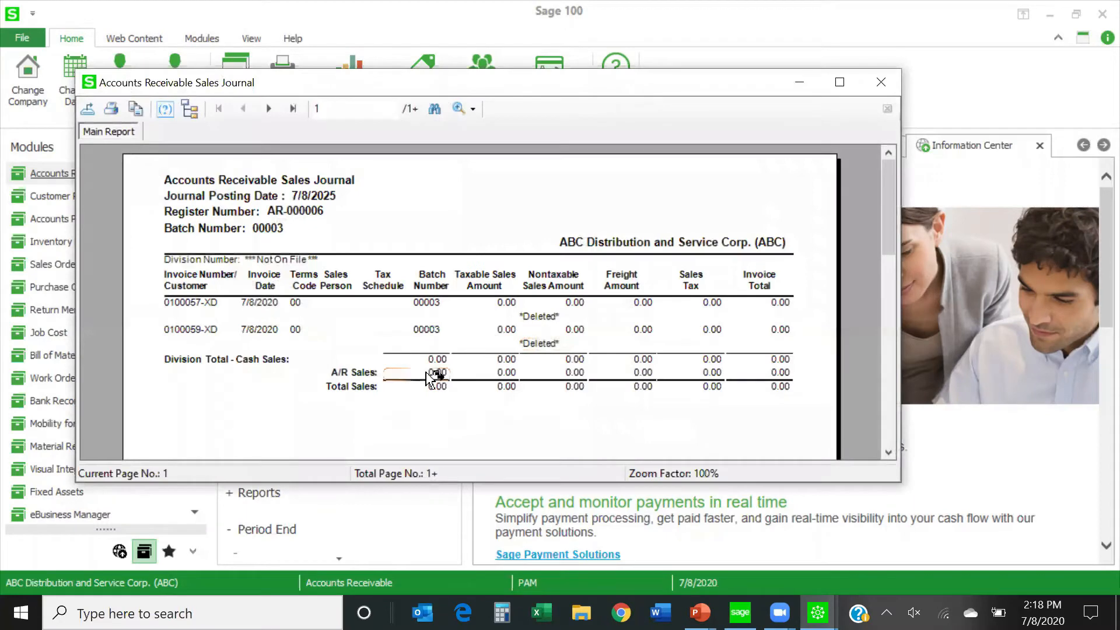
Review both pages of the Sales Journal and its Recap By Division, and close both reports.
{"action": "scroll", "coordinate": [394, 355], "scroll_direction": "down", "scroll_amount": 5}
{"action": "scroll", "coordinate": [389, 406], "scroll_direction": "up", "scroll_amount": 5}
{"action": "left_click", "coordinate": [269, 108]}
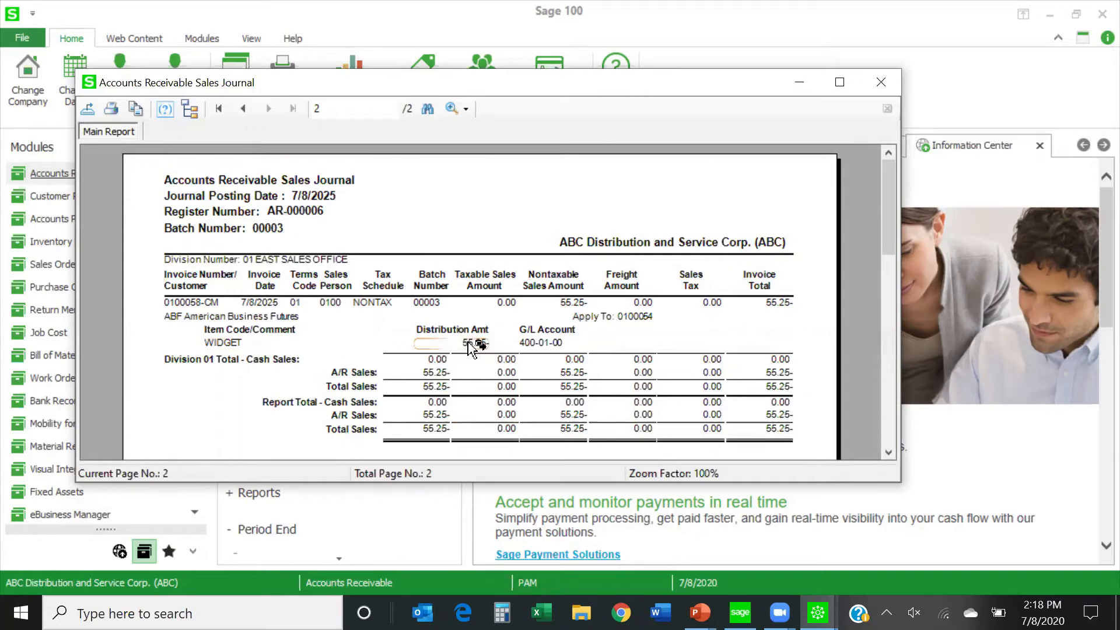
{"action": "left_click", "coordinate": [886, 78]}
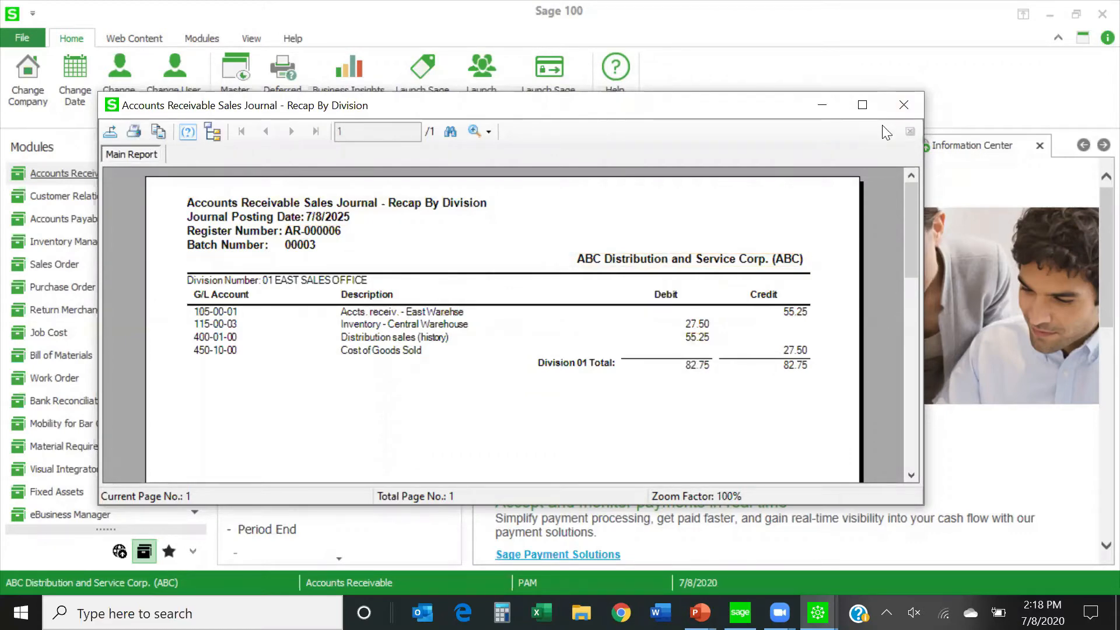
{"action": "left_click", "coordinate": [904, 105]}
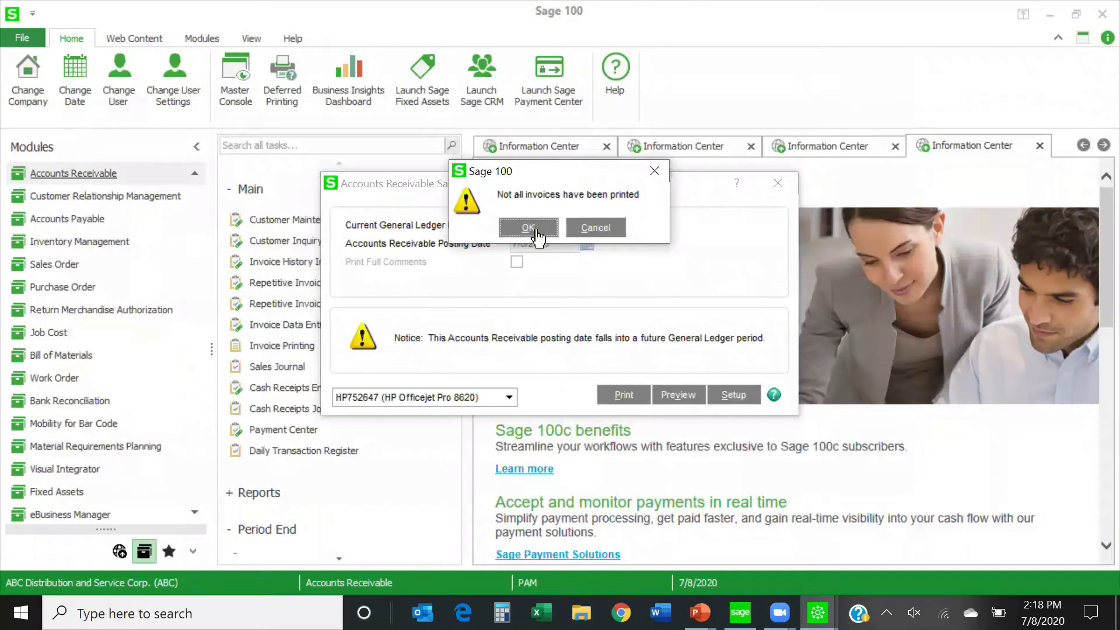
Update the Accounts Receivable Sales Journal despite unprinted invoices, skipping the Gross Profit Journal and the Daily Transaction Register.
{"action": "left_click", "coordinate": [529, 228]}
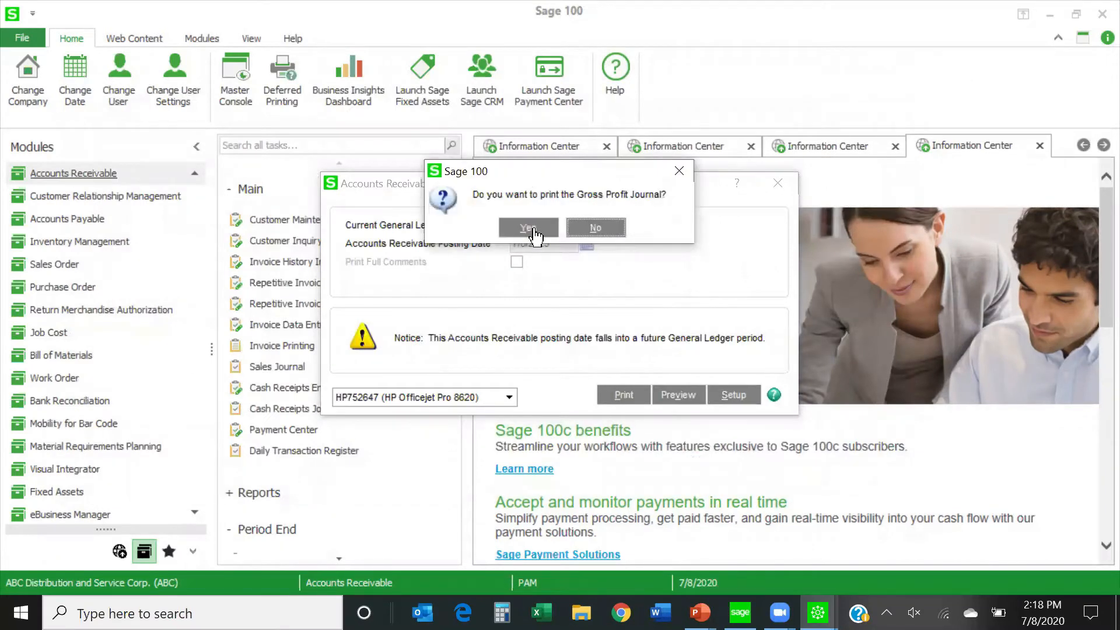
{"action": "left_click", "coordinate": [597, 227]}
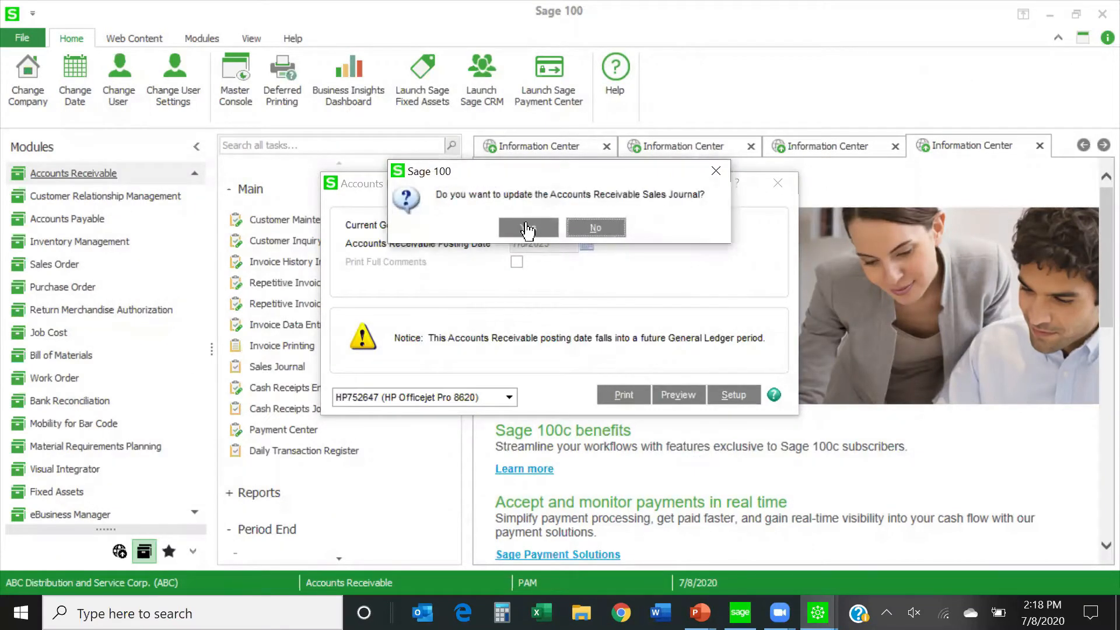
{"action": "left_click", "coordinate": [528, 232]}
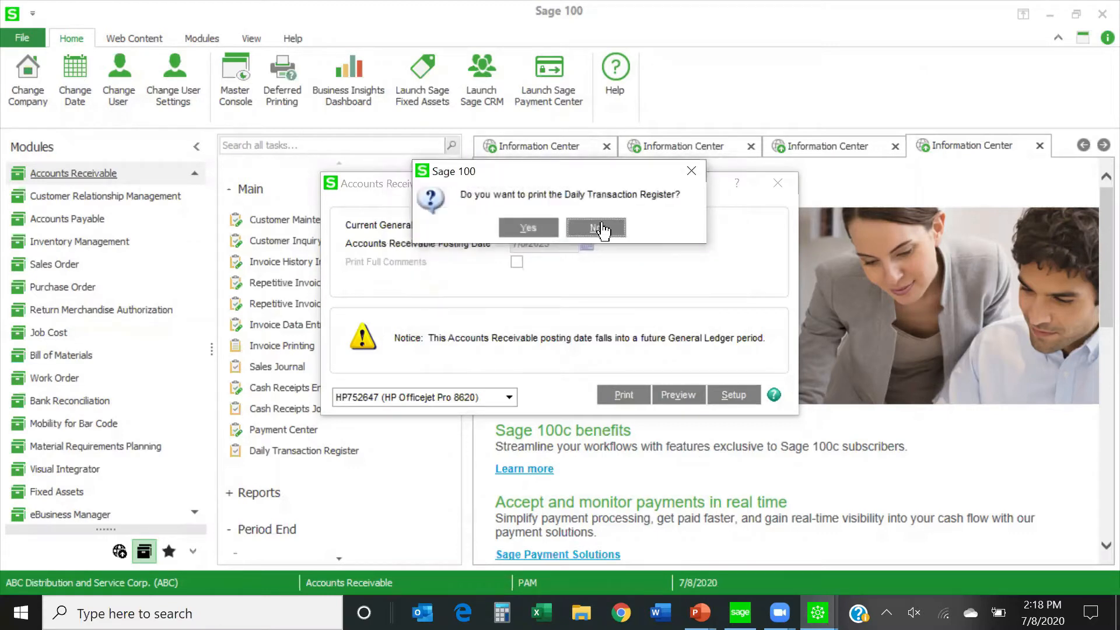
{"action": "left_click", "coordinate": [596, 227]}
Look through the invoice list of American Business Futures in Customer Maintenance, and close the customer record.
{"action": "left_click", "coordinate": [338, 218]}
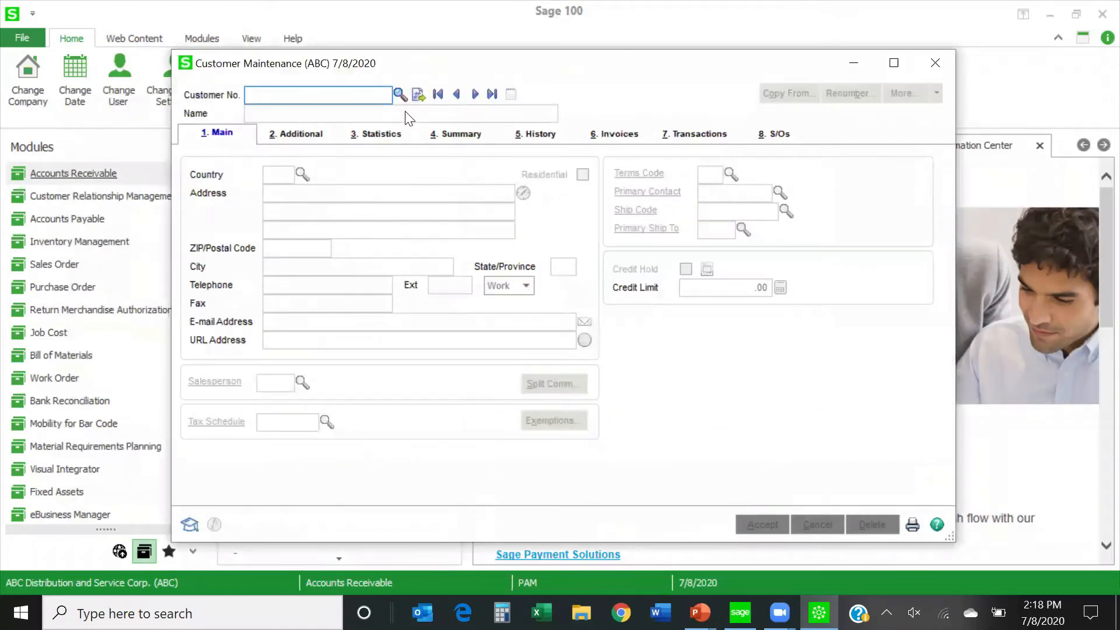
{"action": "left_click", "coordinate": [400, 94]}
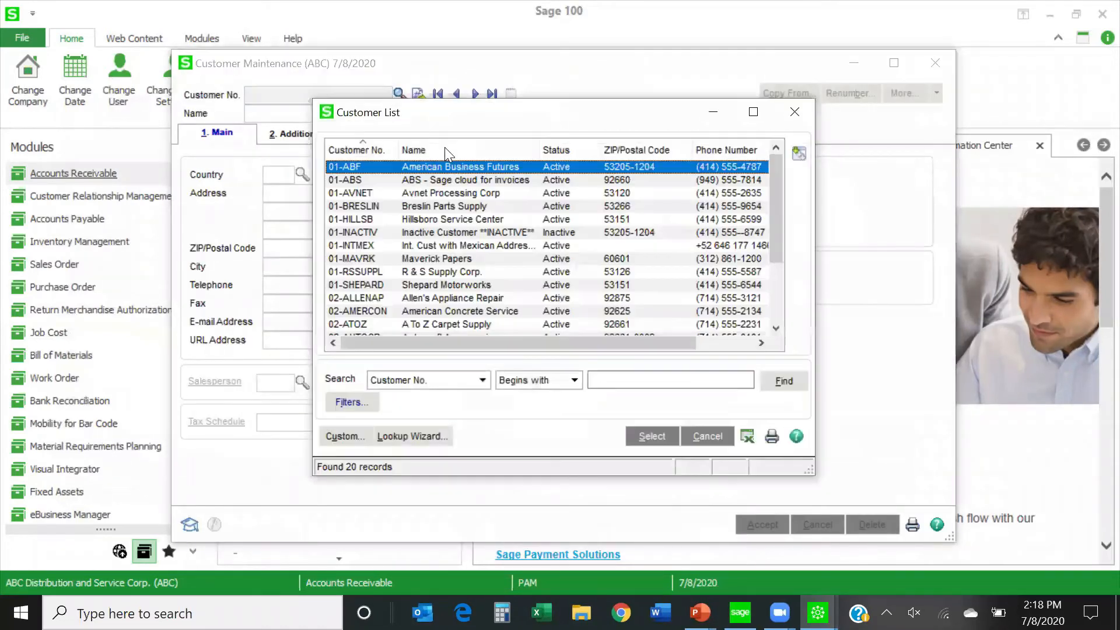
{"action": "double_click", "coordinate": [446, 165]}
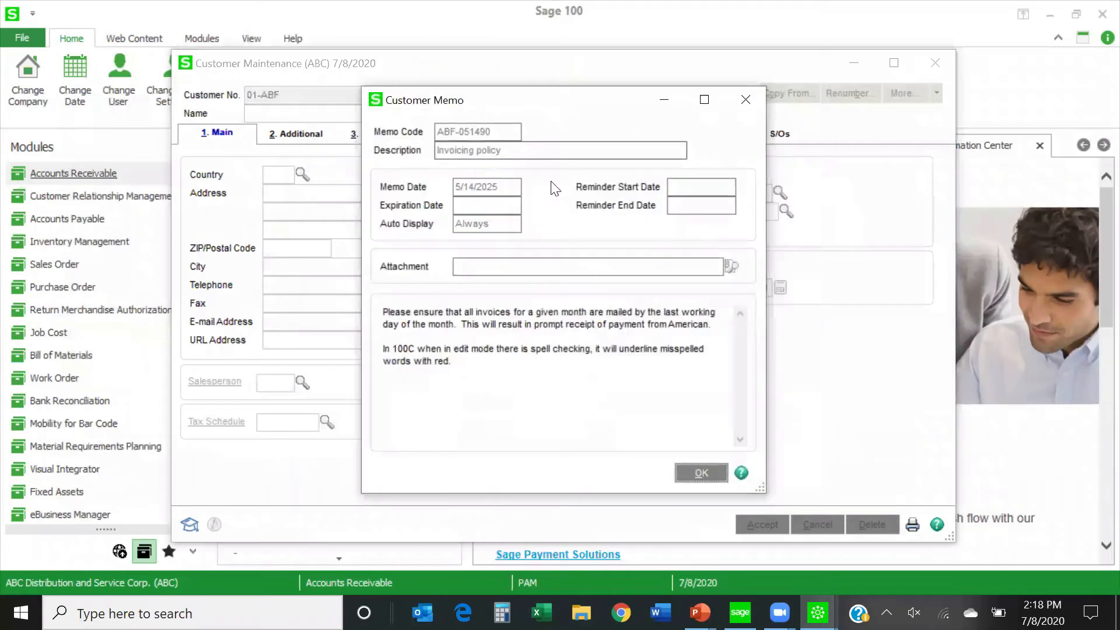
{"action": "left_click", "coordinate": [697, 474]}
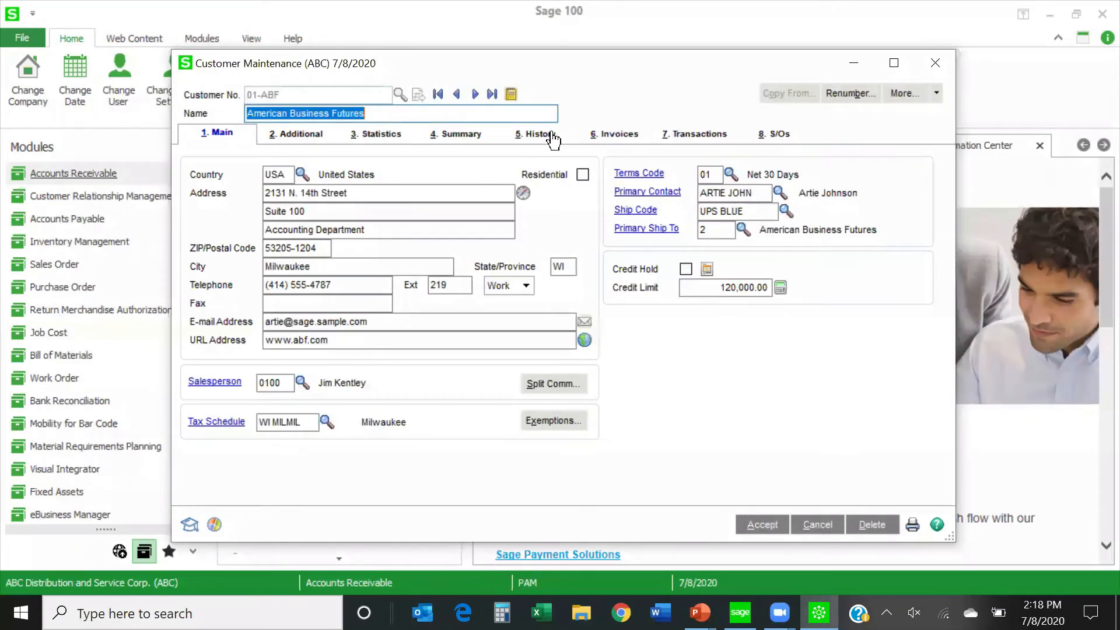
{"action": "left_click", "coordinate": [619, 135]}
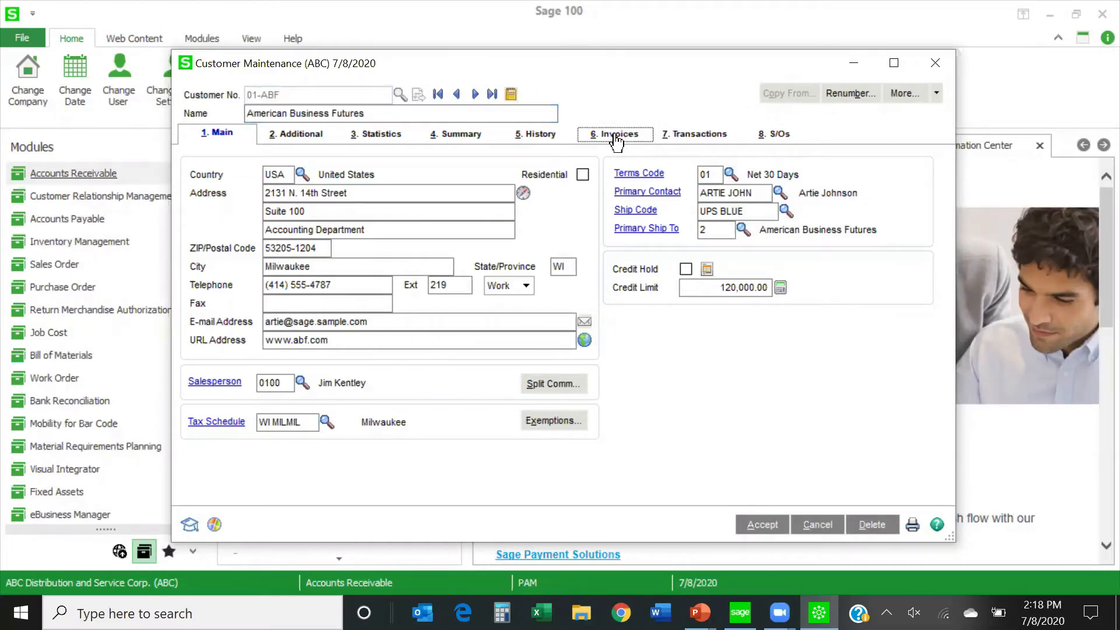
{"action": "mouse_move", "coordinate": [885, 216]}
{"action": "left_mouse_down"}
{"action": "mouse_move", "coordinate": [901, 303]}
{"action": "mouse_move", "coordinate": [882, 211]}
{"action": "left_mouse_up"}
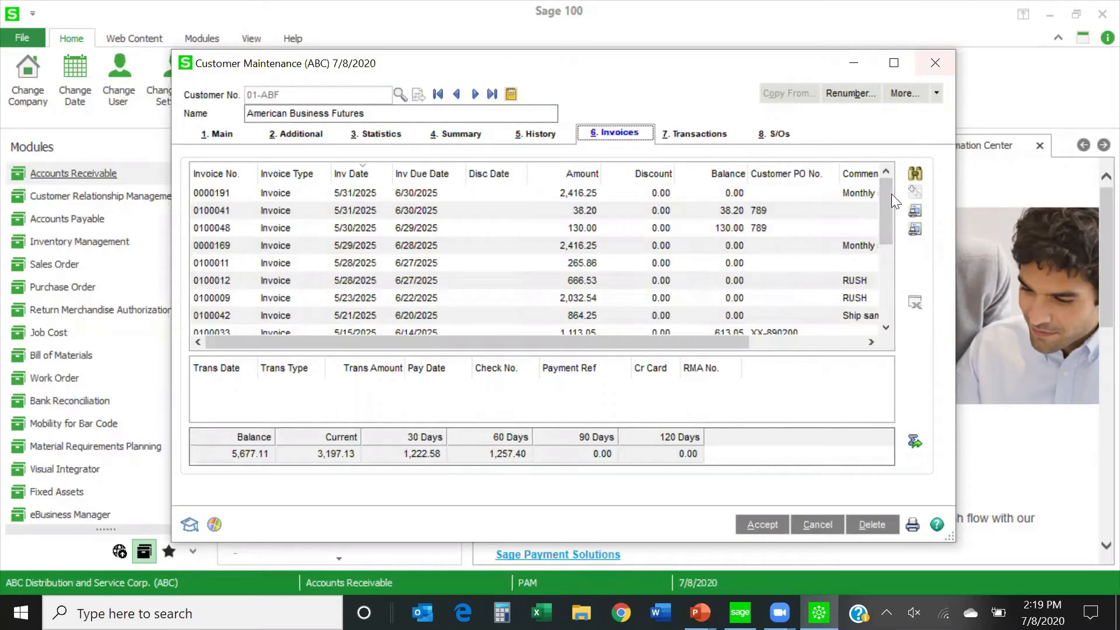
{"action": "mouse_move", "coordinate": [884, 207]}
{"action": "left_mouse_down"}
{"action": "mouse_move", "coordinate": [878, 283]}
{"action": "mouse_move", "coordinate": [885, 196]}
{"action": "left_mouse_up"}
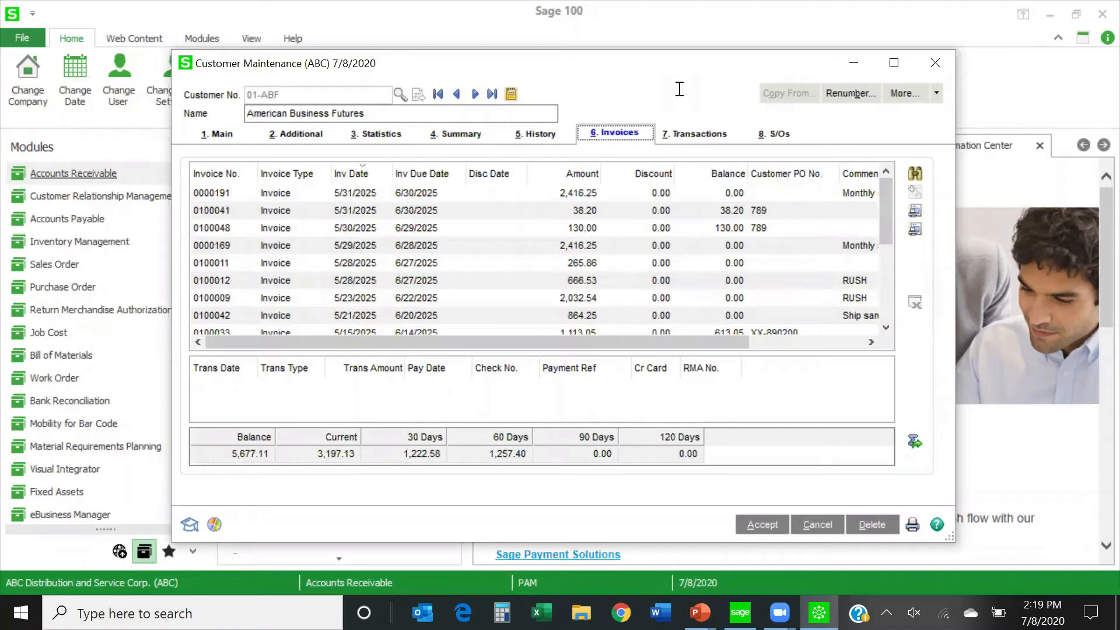
{"action": "left_click", "coordinate": [931, 59]}
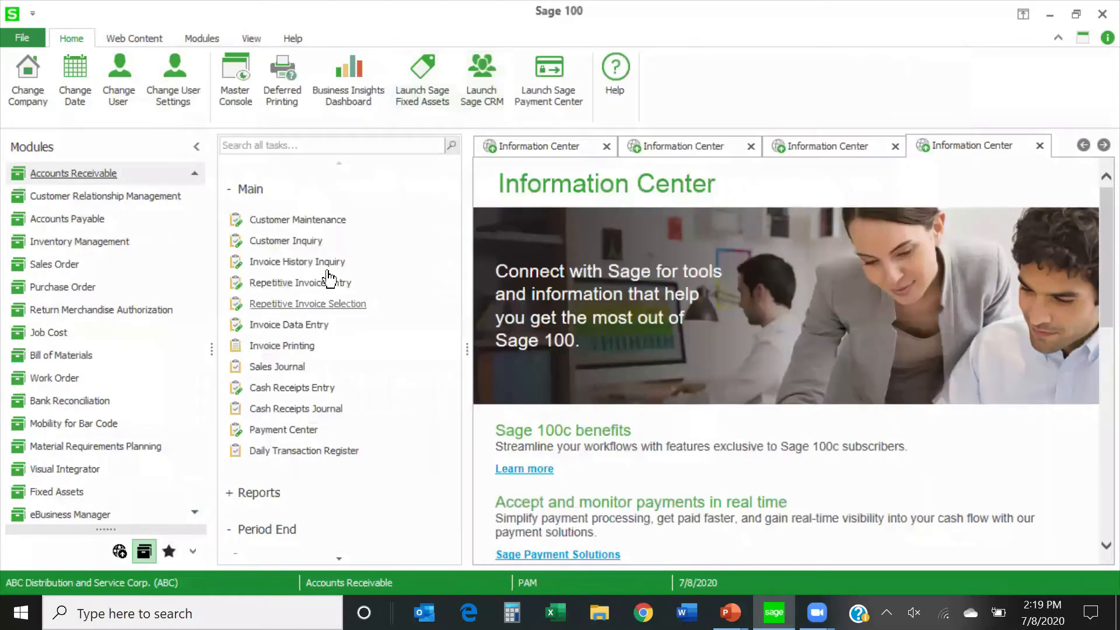
Reopen Customer Maintenance on the first customer, dismiss the customer memo, and display its invoices again.
{"action": "left_click", "coordinate": [321, 220]}
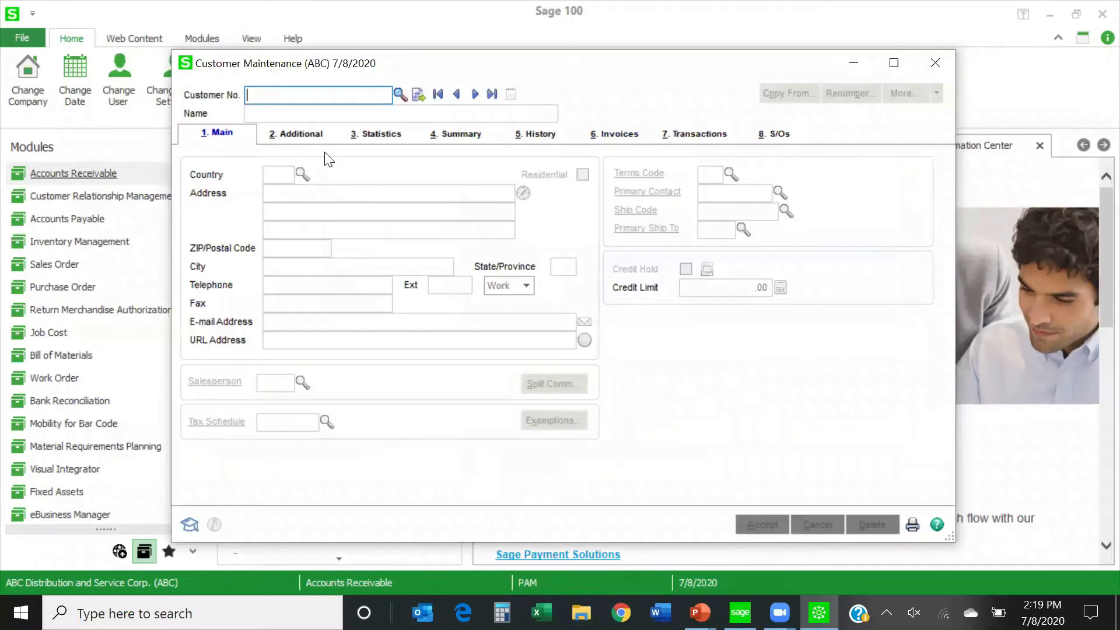
{"action": "left_click", "coordinate": [475, 94]}
{"action": "left_click", "coordinate": [698, 473]}
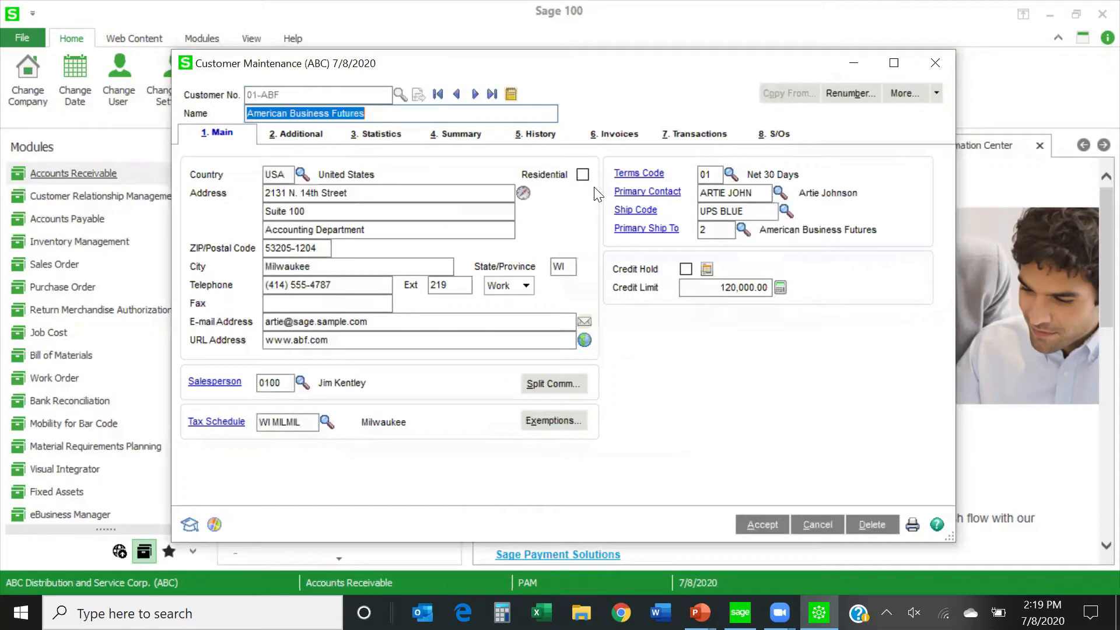
{"action": "left_click", "coordinate": [617, 136]}
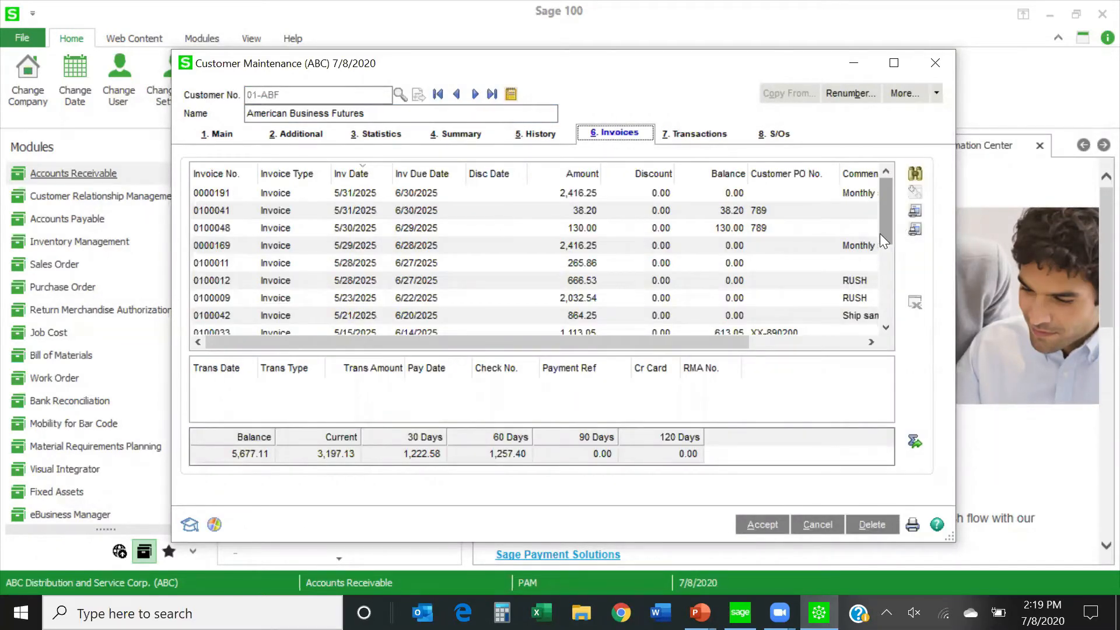
View the transaction detail of invoice 0100048, and close the customer record.
{"action": "left_click", "coordinate": [317, 228]}
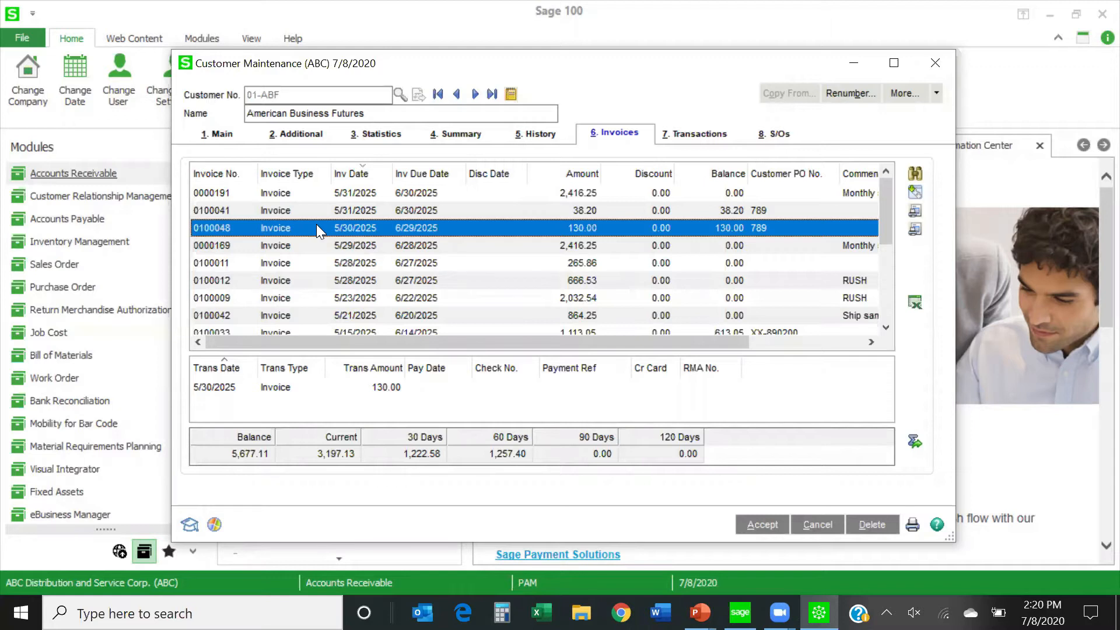
{"action": "left_click", "coordinate": [934, 63]}
Create a new batch in Accounts Receivable Invoice Data Entry and start a credit memo (CM) with the next automatic number.
{"action": "left_click", "coordinate": [297, 330]}
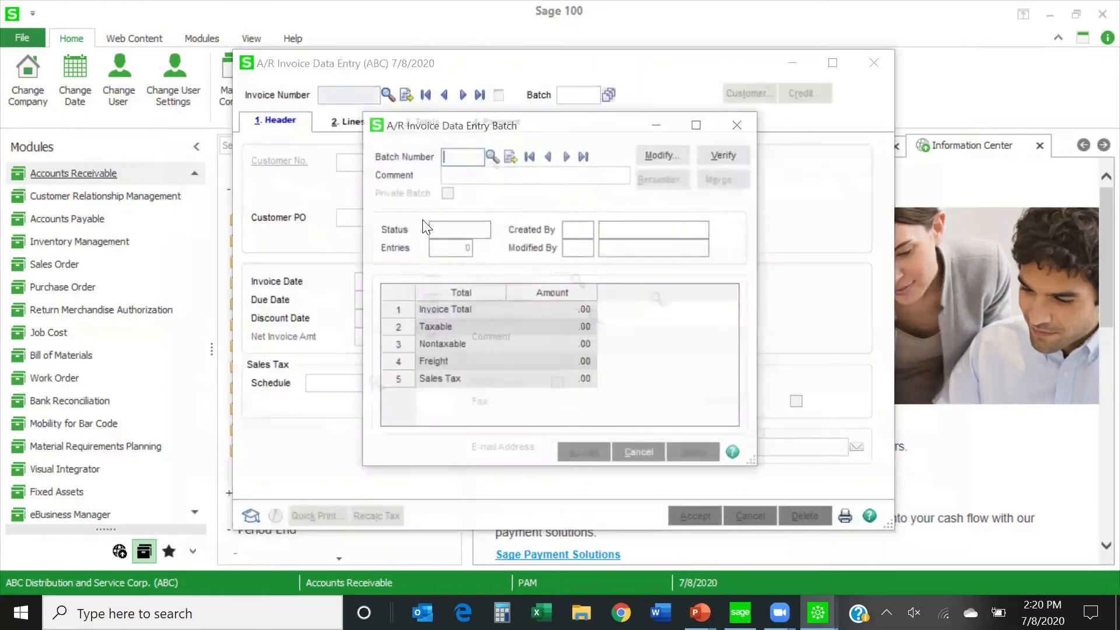
{"action": "left_click", "coordinate": [510, 156]}
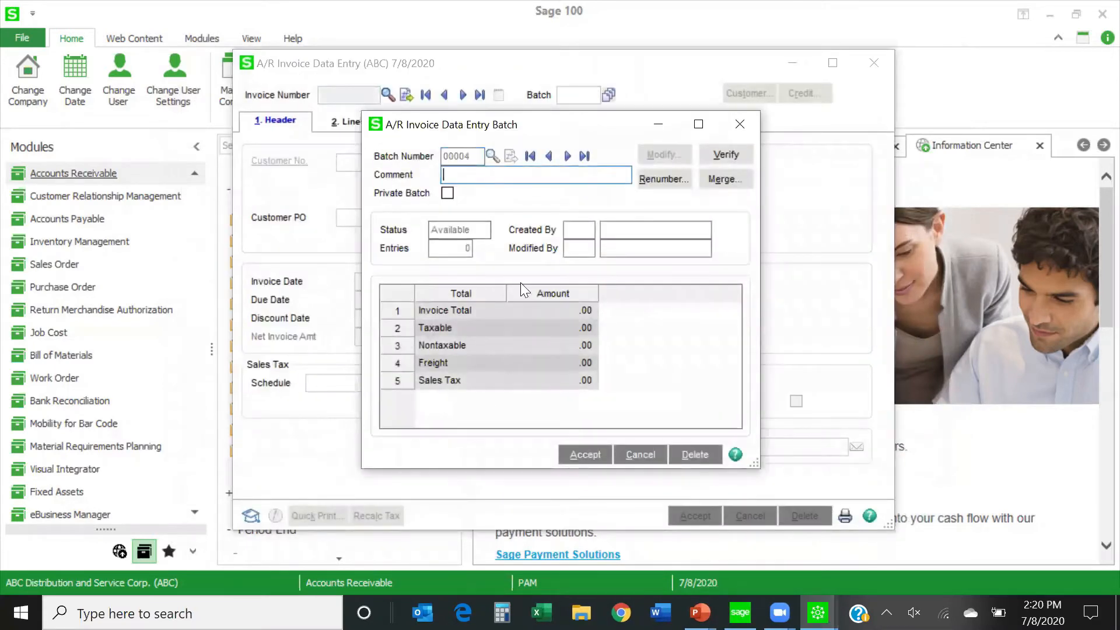
{"action": "left_click", "coordinate": [576, 456]}
{"action": "type", "text": "CM"}
{"action": "left_click", "coordinate": [407, 94]}
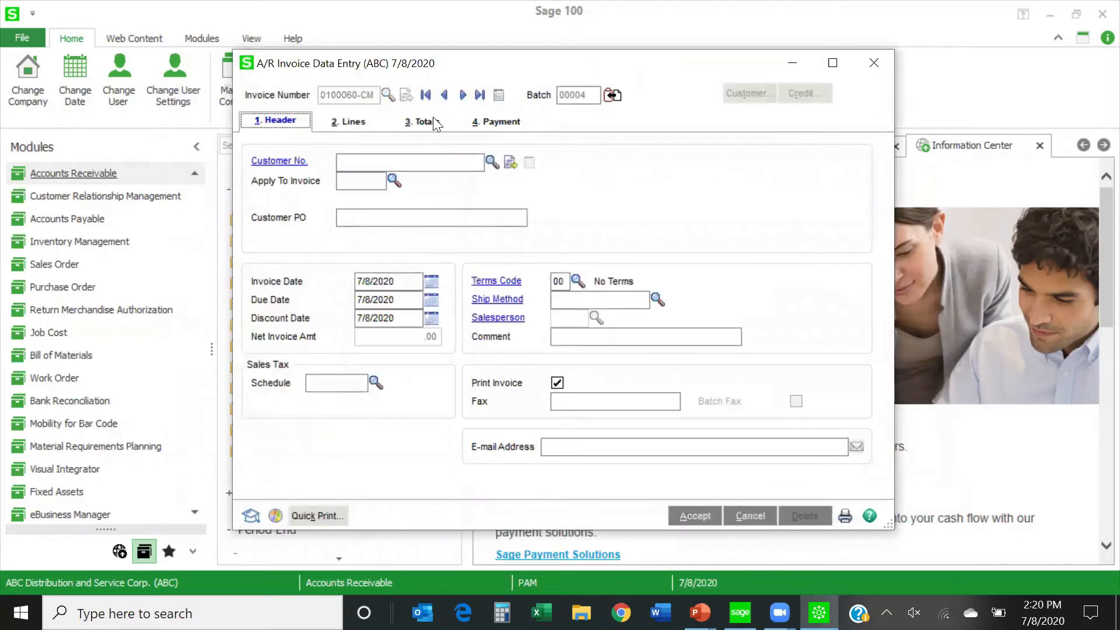
Assign the credit memo to American Business Futures and apply it to invoice 0100048.
{"action": "left_click", "coordinate": [492, 161]}
{"action": "double_click", "coordinate": [457, 167]}
{"action": "left_click", "coordinate": [392, 180]}
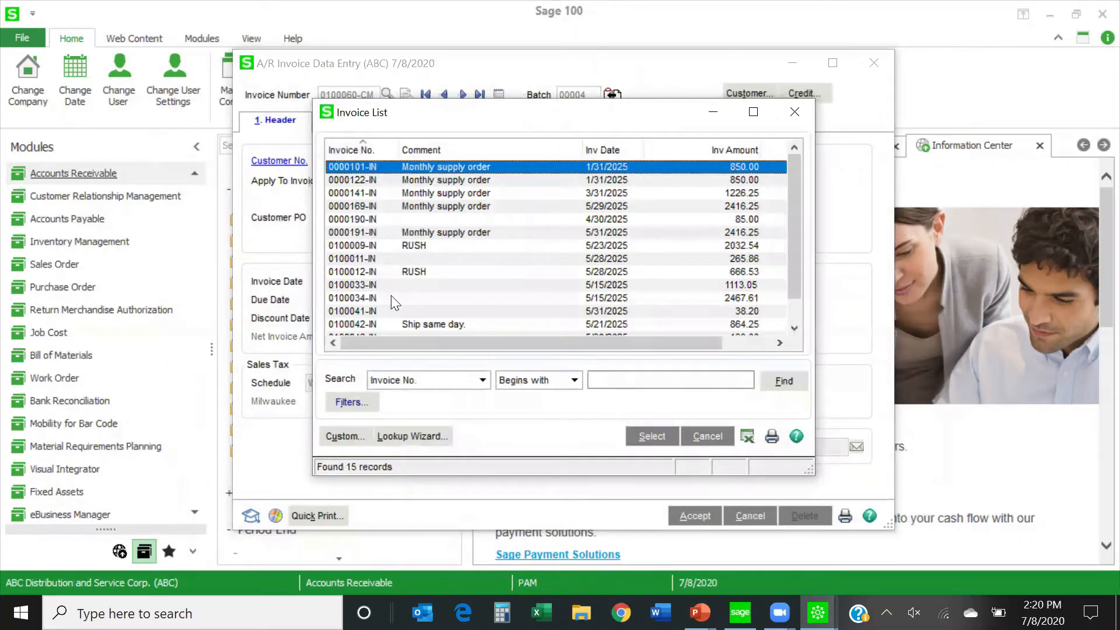
{"action": "left_click", "coordinate": [377, 150]}
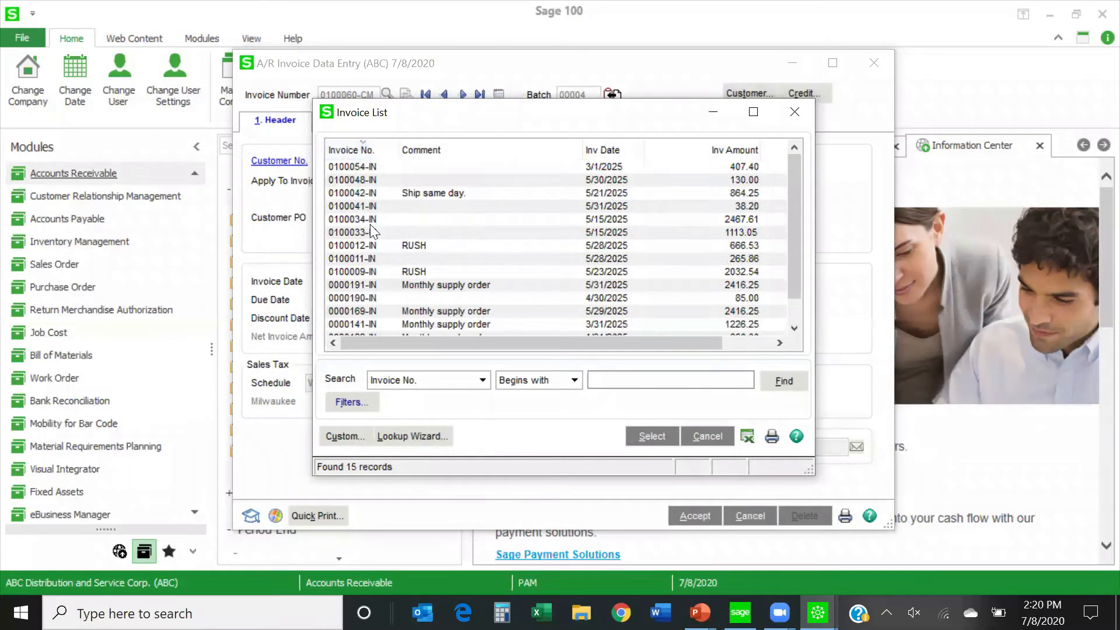
{"action": "scroll", "coordinate": [366, 263], "scroll_direction": "down", "scroll_amount": 1}
{"action": "scroll", "coordinate": [366, 263], "scroll_direction": "up", "scroll_amount": 1}
{"action": "double_click", "coordinate": [359, 180]}
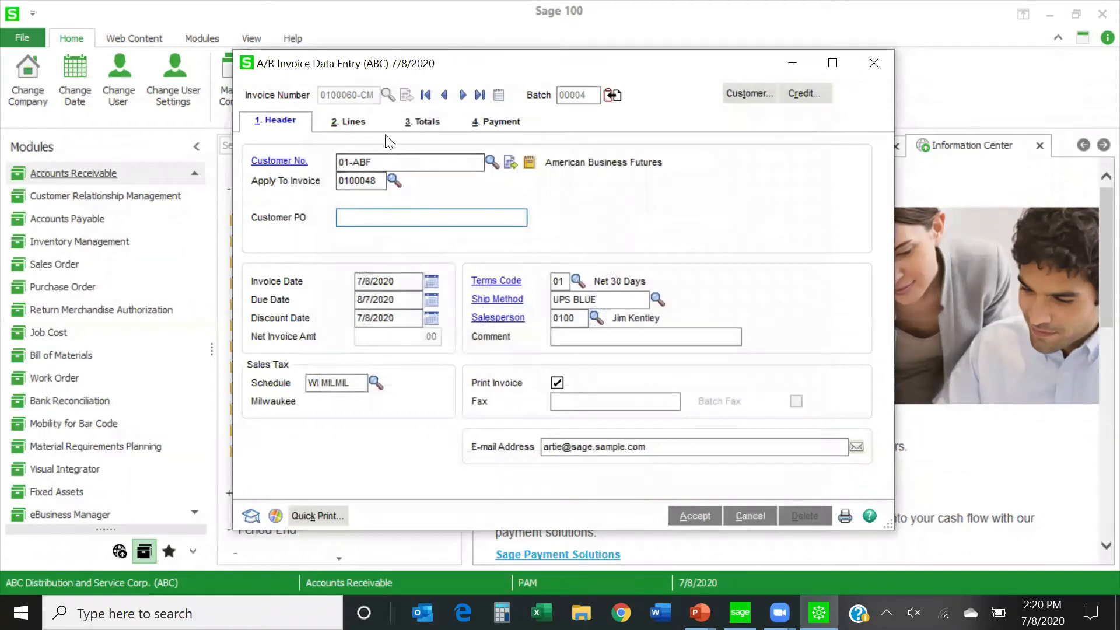
Enter the item WIDGET with quantity 1 on the first line of the credit memo.
{"action": "left_click", "coordinate": [353, 124]}
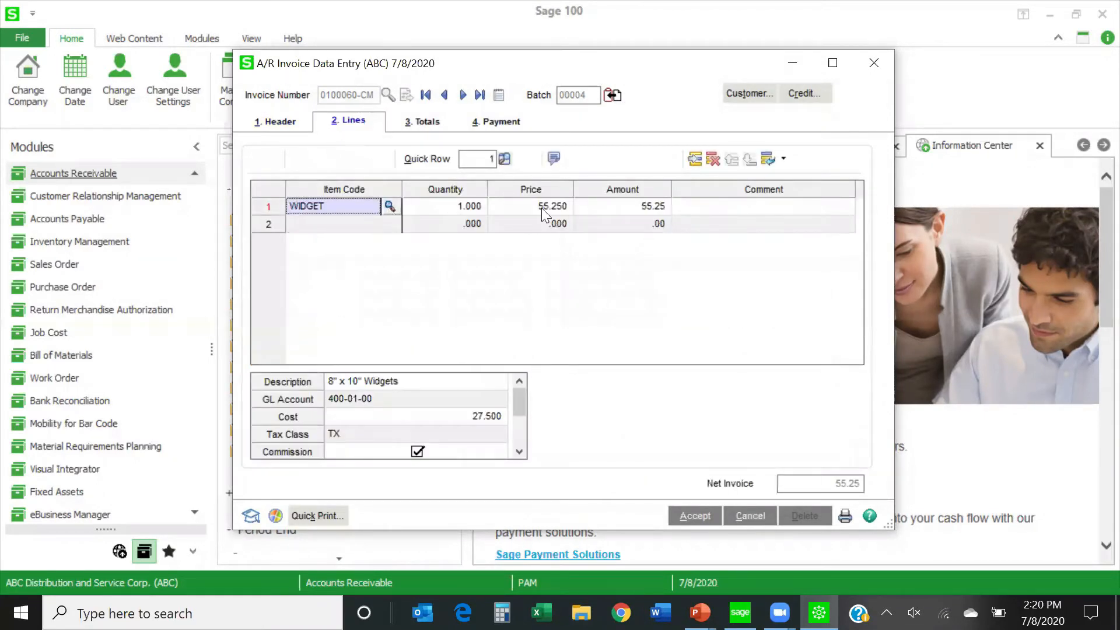
{"action": "left_click", "coordinate": [596, 204]}
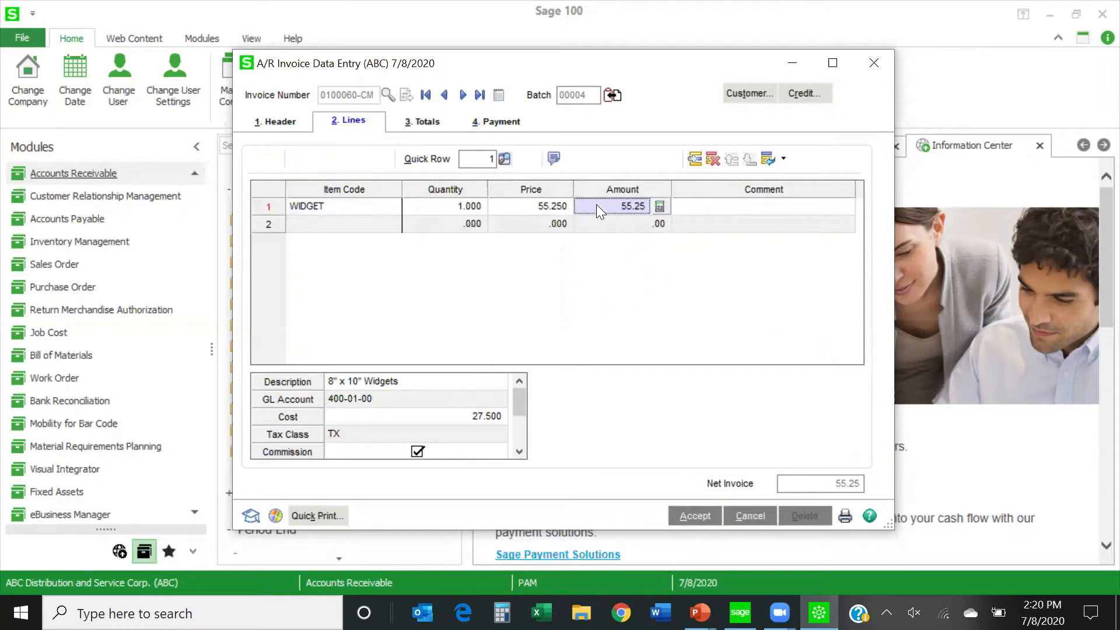
{"action": "type", "text": ".01"}
{"action": "key", "text": "BackSpace"}
{"action": "key", "text": "BackSpace"}
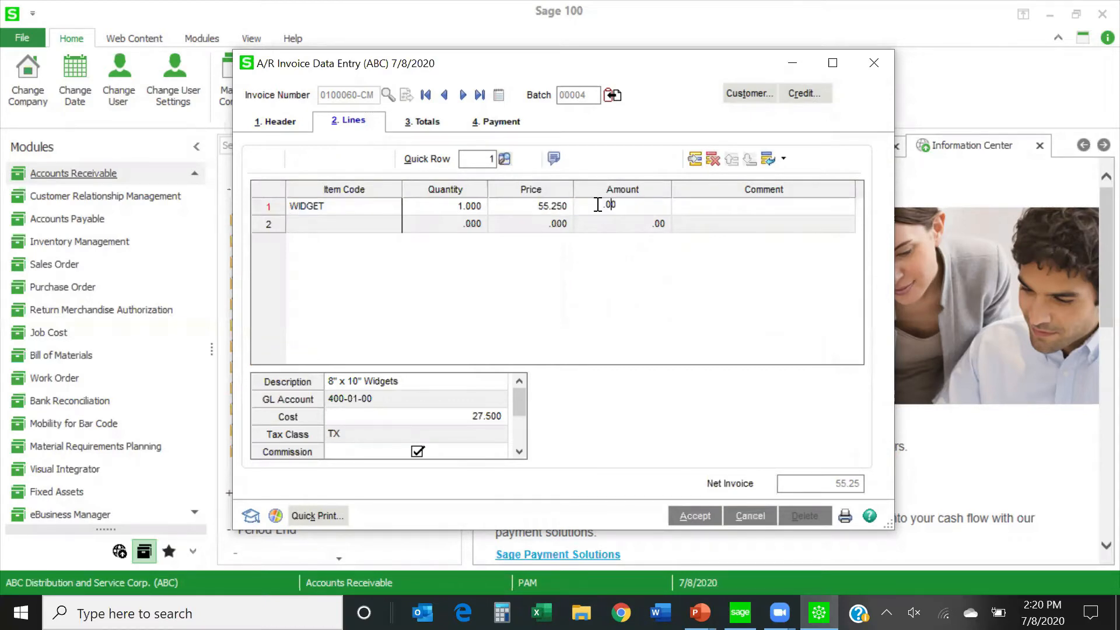
{"action": "key", "text": "BackSpace"}
{"action": "key", "text": "BackSpace"}
{"action": "type", "text": "55"}
{"action": "key", "text": "Home"}
{"action": "type", "text": "5"}
{"action": "key", "text": "BackSpace"}
{"action": "left_click", "coordinate": [620, 202]}
{"action": "key", "text": "BackSpace"}
{"action": "key", "text": "BackSpace"}
{"action": "key", "text": "BackSpace"}
Set the WIDGET line's price to 55.25 and accept the credit memo.
{"action": "left_click", "coordinate": [453, 209]}
{"action": "key", "text": "Tab"}
{"action": "type", "text": "55.25"}
{"action": "key", "text": "Tab"}
{"action": "left_click", "coordinate": [429, 123]}
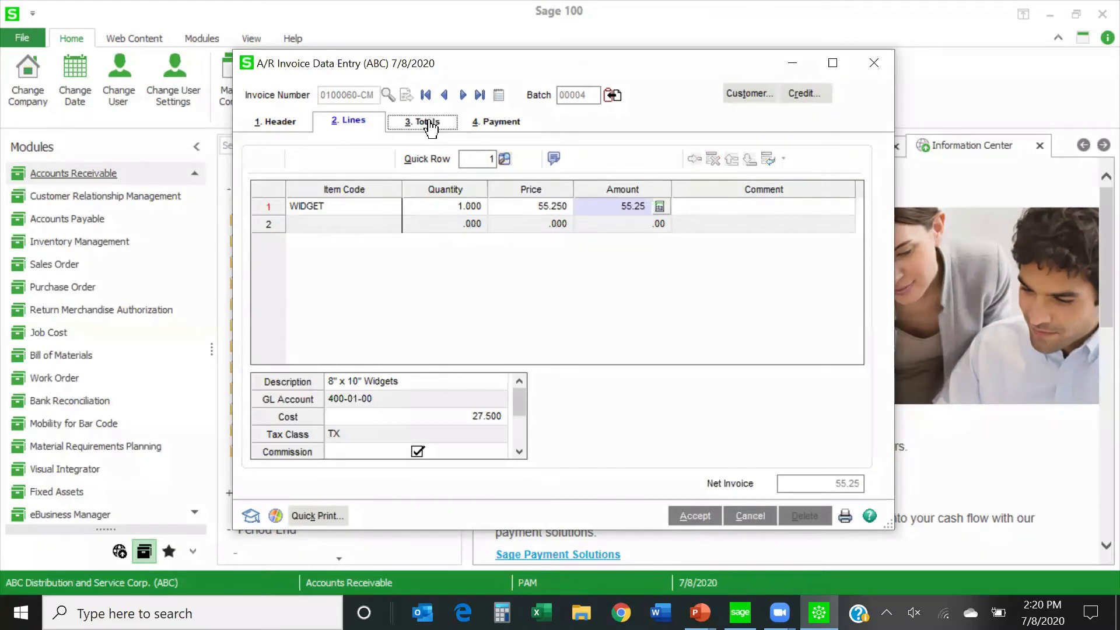
{"action": "left_click", "coordinate": [693, 515]}
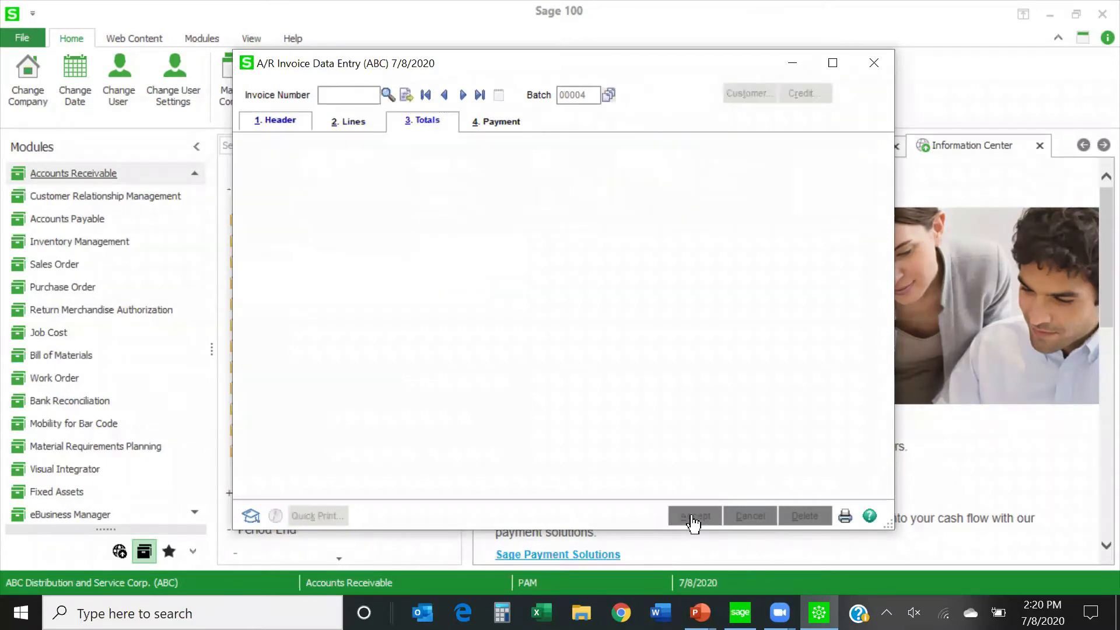
Preview the invoice printout of batch 00004 using the Preprinted Laser form template.
{"action": "left_click", "coordinate": [845, 517]}
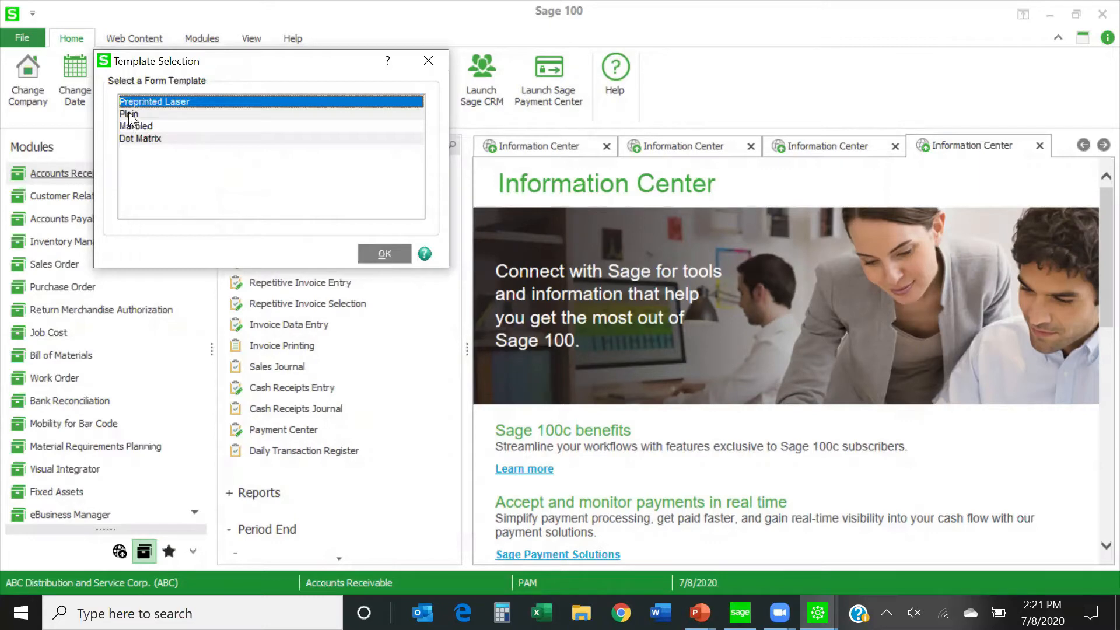
{"action": "left_click", "coordinate": [390, 256]}
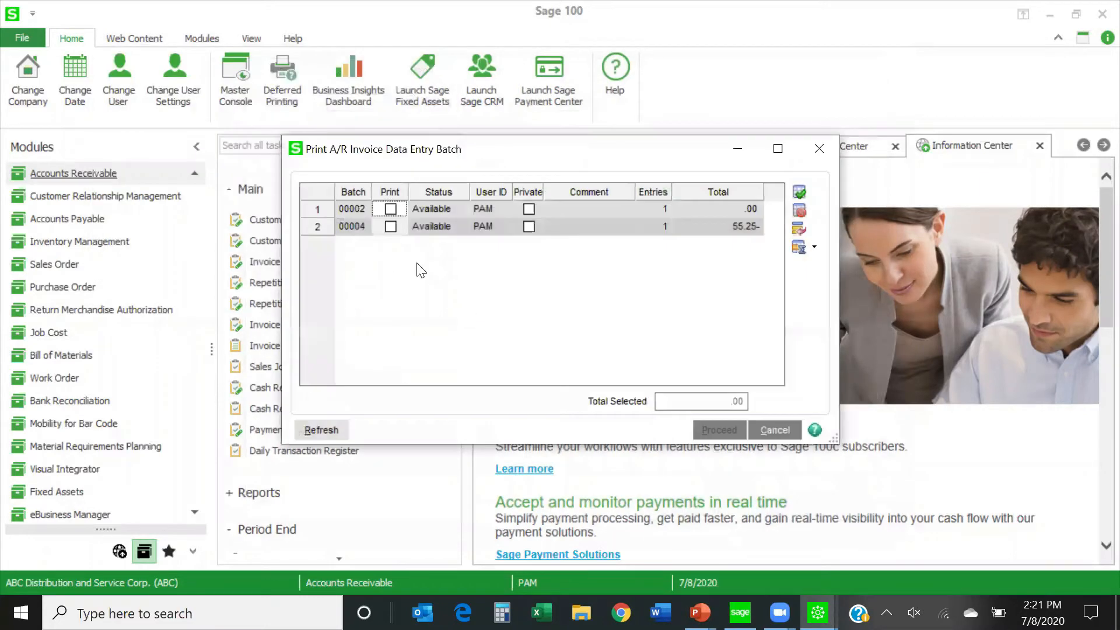
{"action": "left_click", "coordinate": [390, 226]}
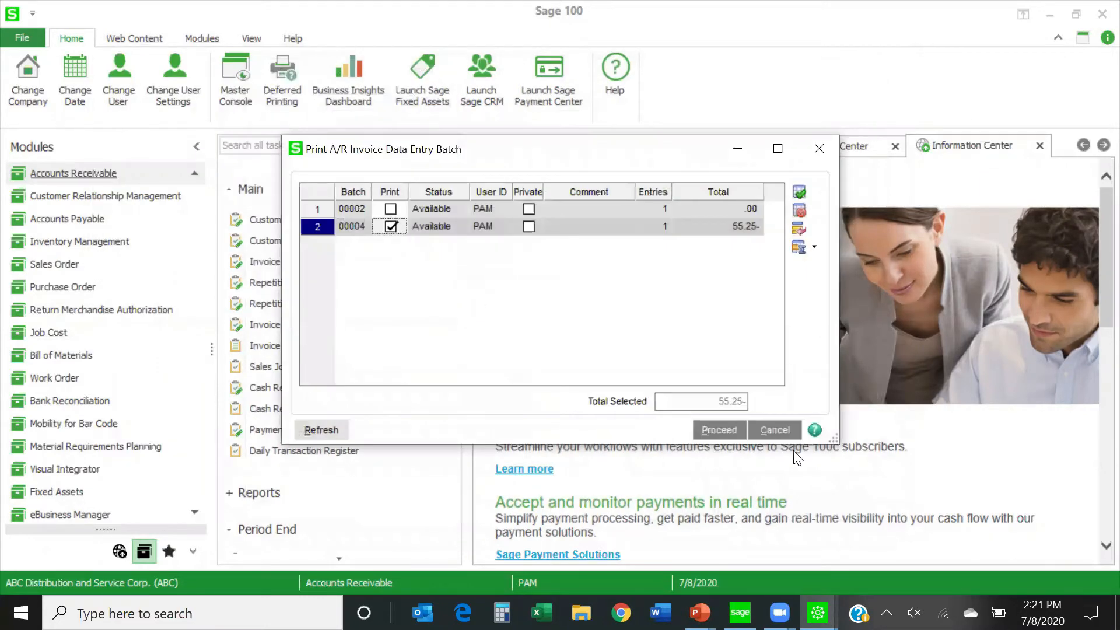
{"action": "left_click", "coordinate": [719, 430]}
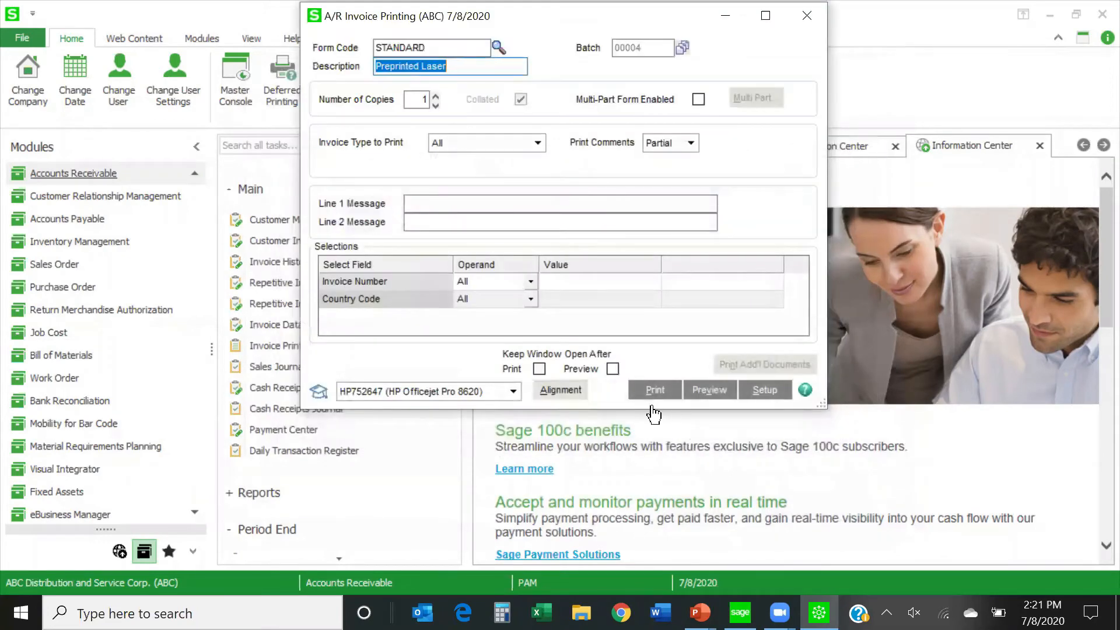
{"action": "left_click", "coordinate": [713, 390]}
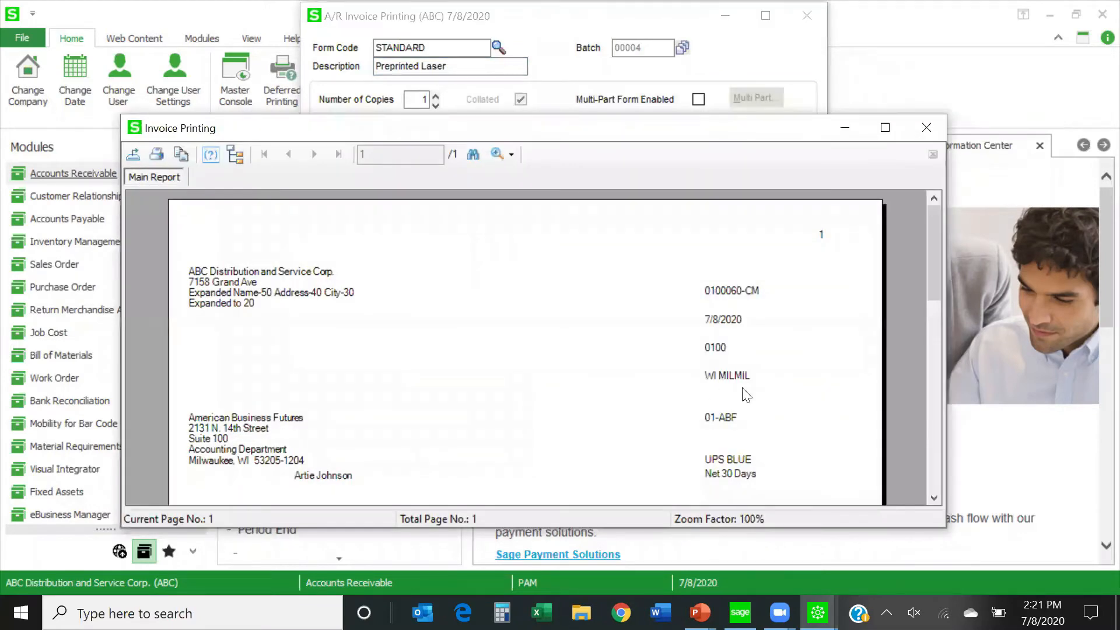
Look over the previewed credit memo, close it, and decline printing the Accounts Receivable Sales Journal.
{"action": "mouse_move", "coordinate": [930, 271]}
{"action": "left_mouse_down"}
{"action": "mouse_move", "coordinate": [929, 340]}
{"action": "mouse_move", "coordinate": [918, 285]}
{"action": "left_mouse_up"}
{"action": "scroll", "coordinate": [918, 286], "scroll_direction": "up", "scroll_amount": 5}
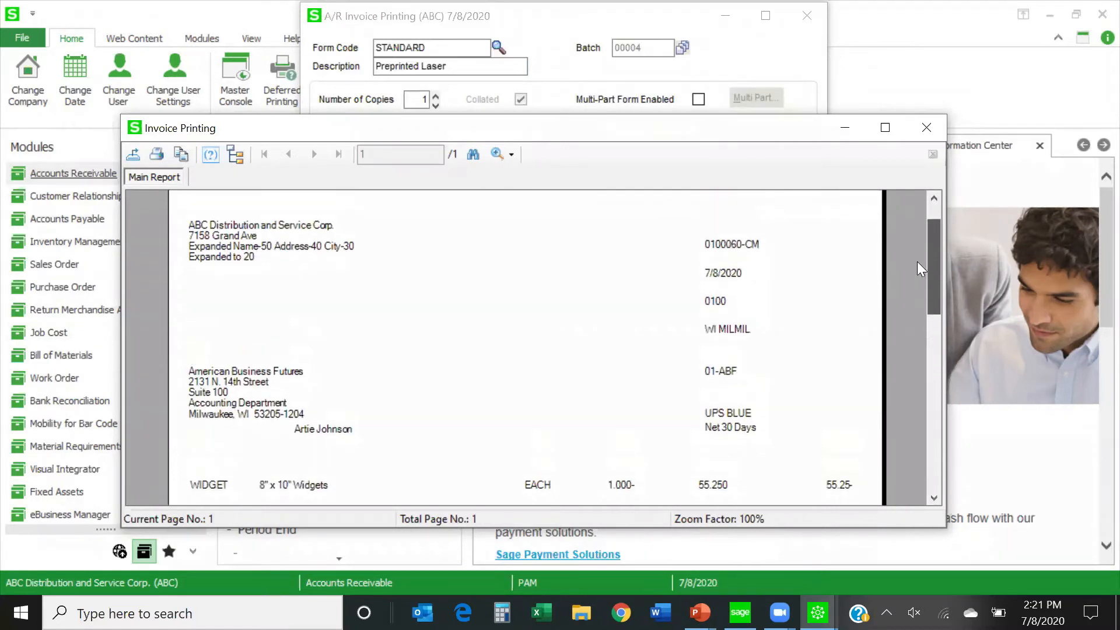
{"action": "left_click_drag", "start_coordinate": [917, 270], "coordinate": [898, 243]}
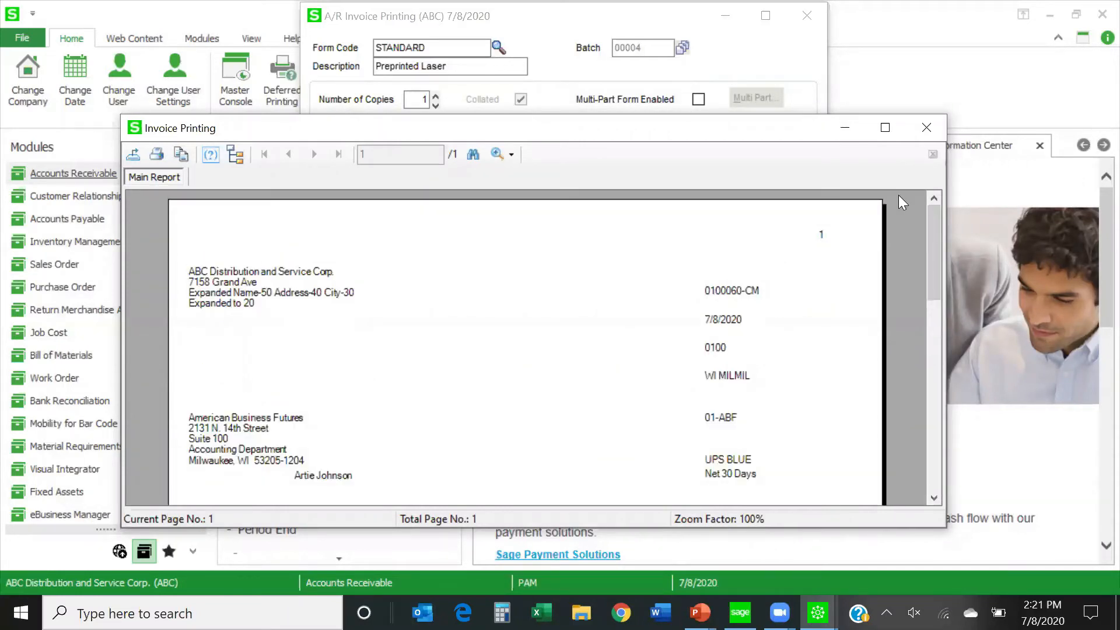
{"action": "left_click", "coordinate": [926, 130]}
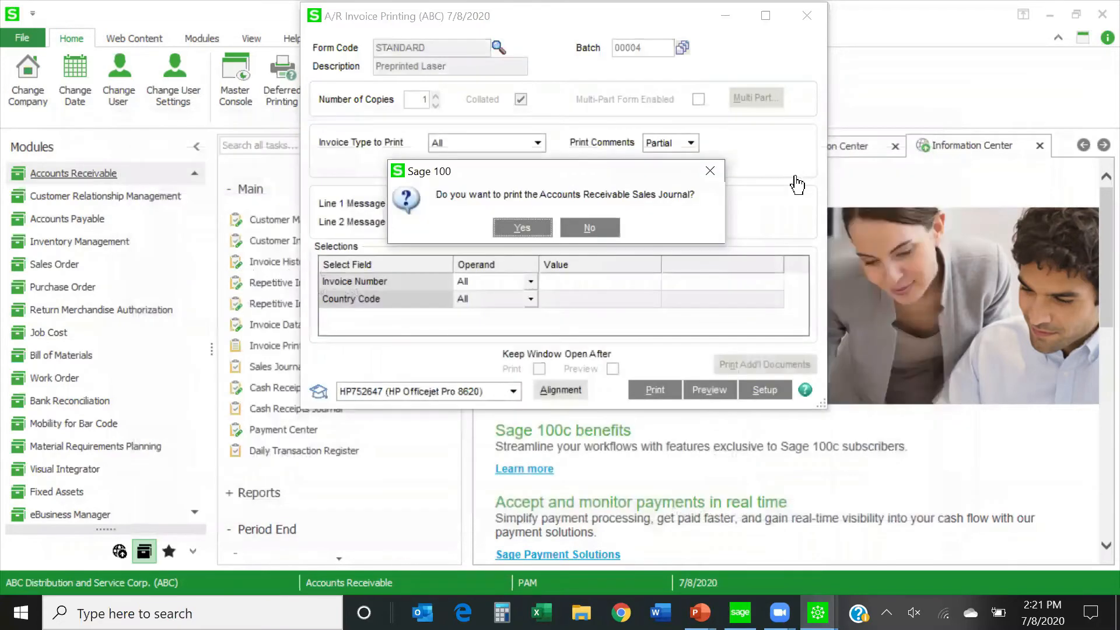
{"action": "left_click", "coordinate": [591, 230]}
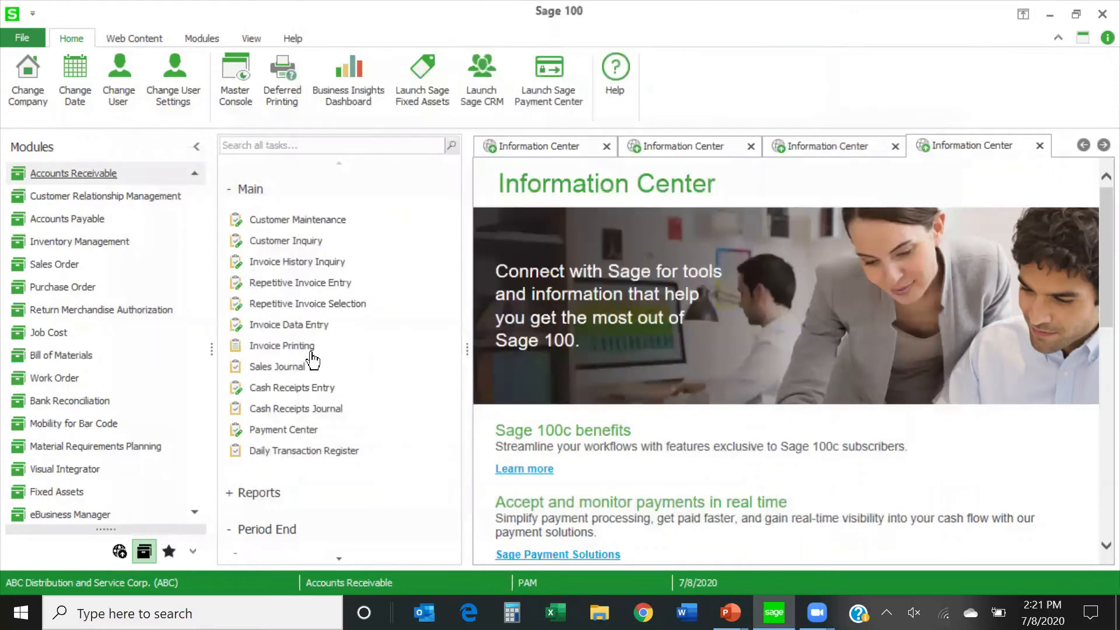
Reopen batch 00004 in Invoice Data Entry and display the lines of its credit memo.
{"action": "left_click", "coordinate": [276, 325]}
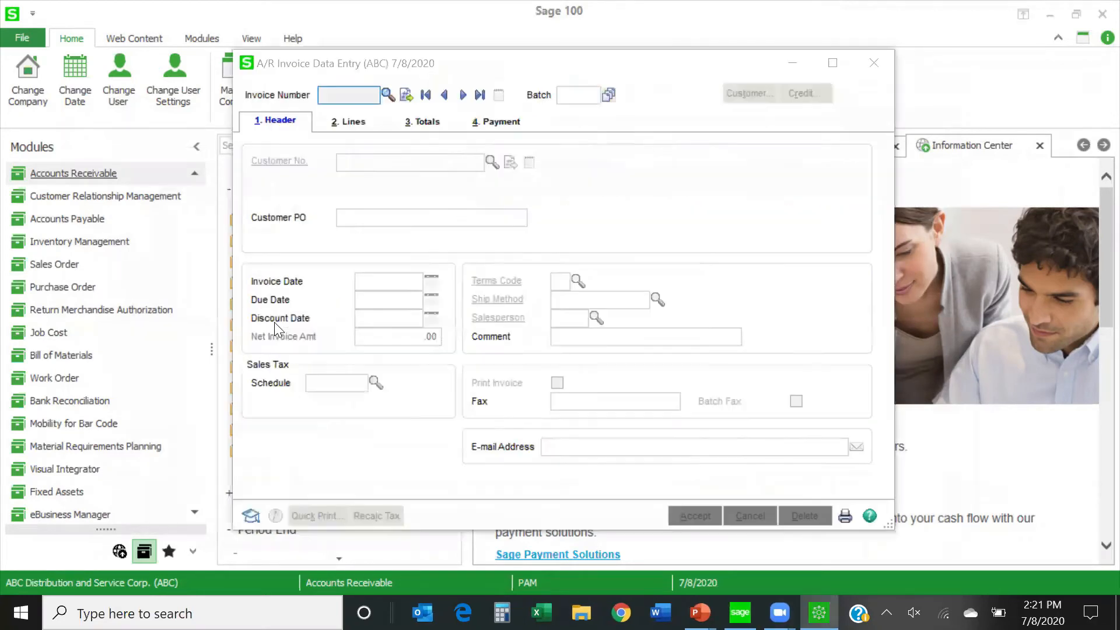
{"action": "left_click", "coordinate": [503, 156]}
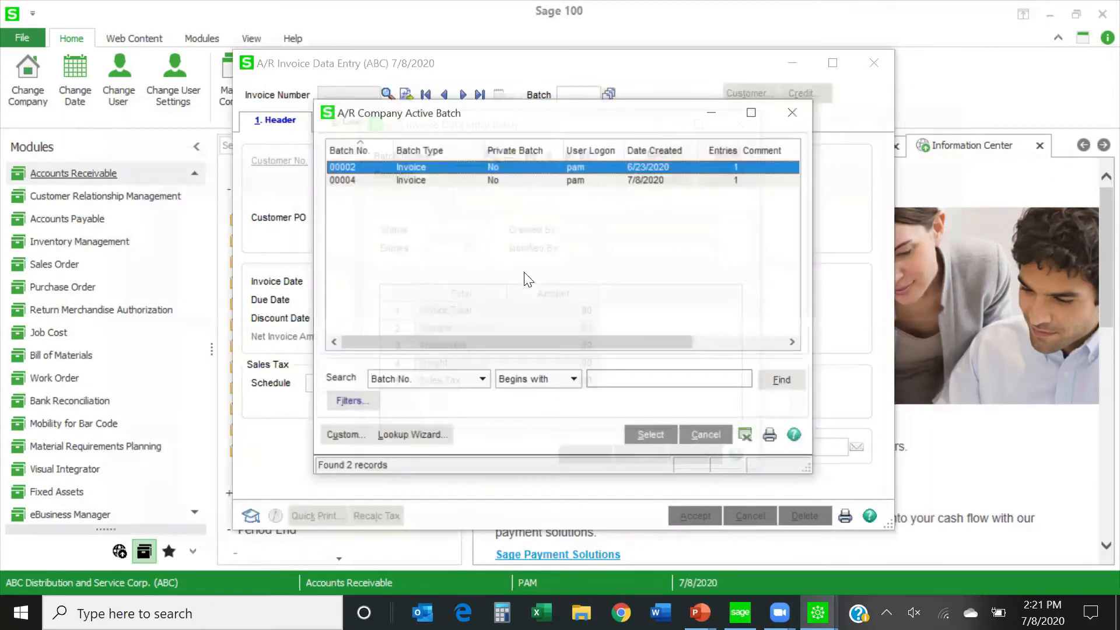
{"action": "double_click", "coordinate": [442, 179]}
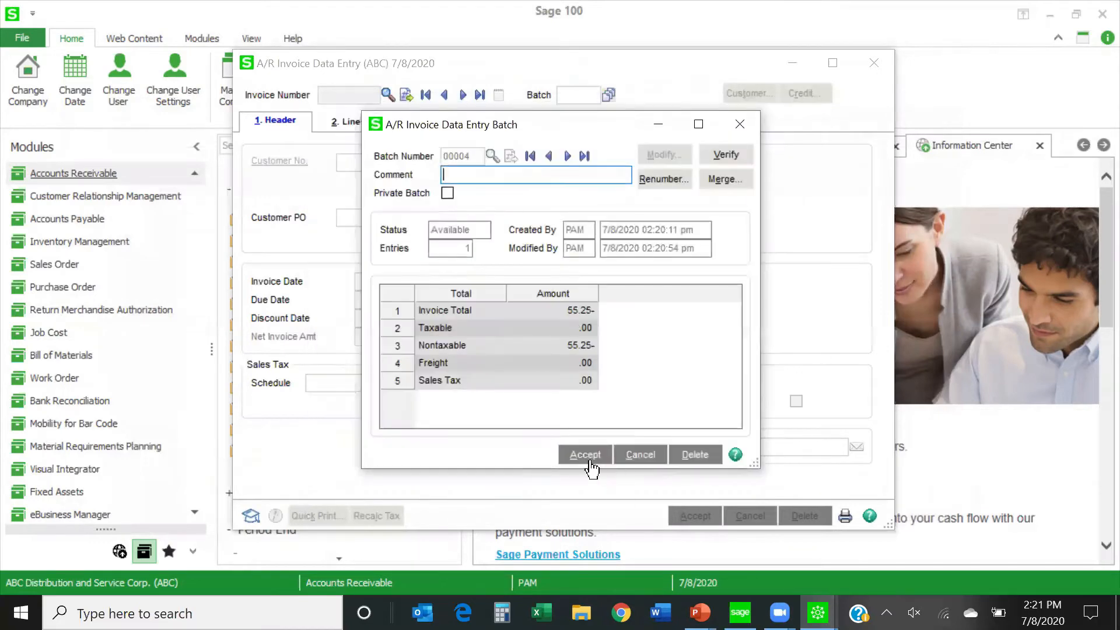
{"action": "left_click", "coordinate": [586, 455]}
{"action": "left_click", "coordinate": [388, 95]}
{"action": "double_click", "coordinate": [431, 166]}
{"action": "left_click", "coordinate": [350, 121]}
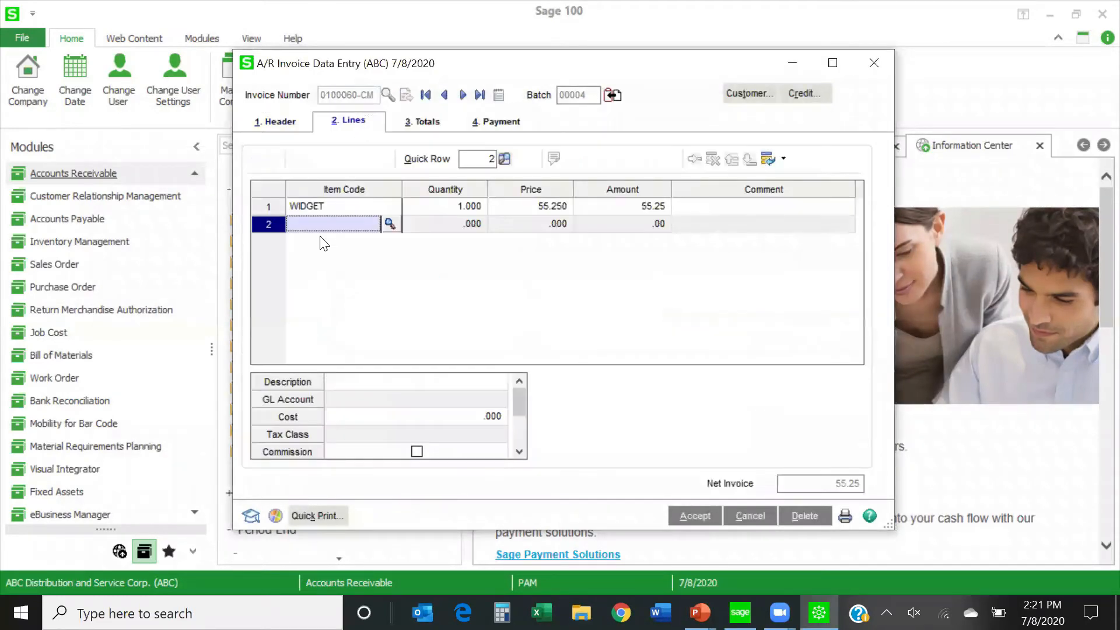
{"action": "left_click", "coordinate": [322, 223]}
{"action": "type", "text": "/C"}
{"action": "key", "text": "Tab"}
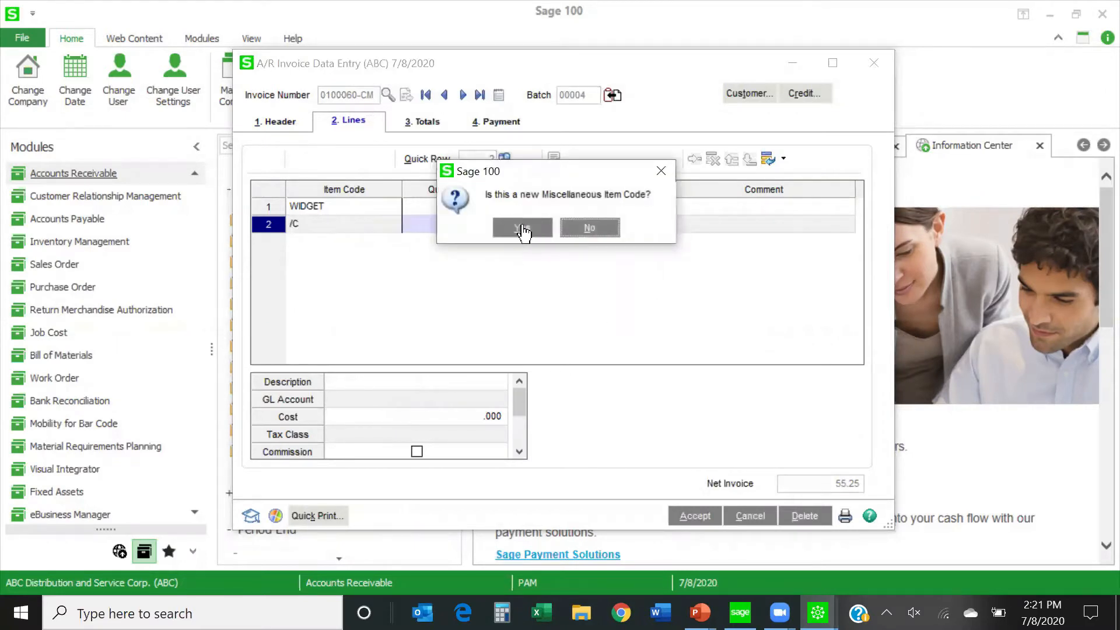
{"action": "left_click", "coordinate": [589, 228]}
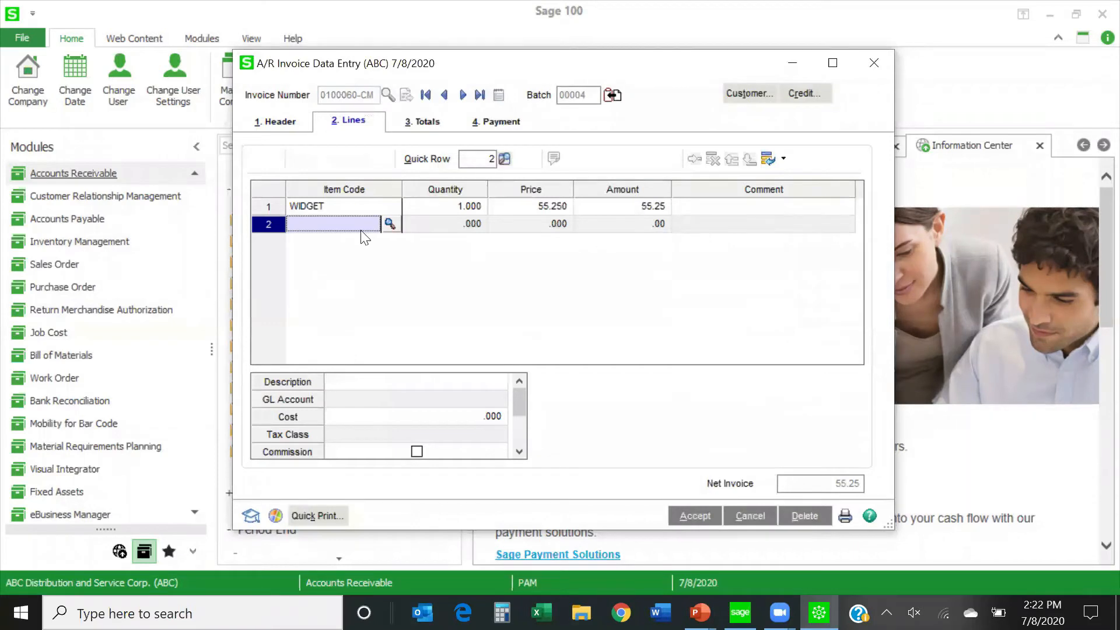
Enter the comment "Credit to invoice 10048" on the WIDGET line, and close Invoice Data Entry.
{"action": "left_click", "coordinate": [723, 207]}
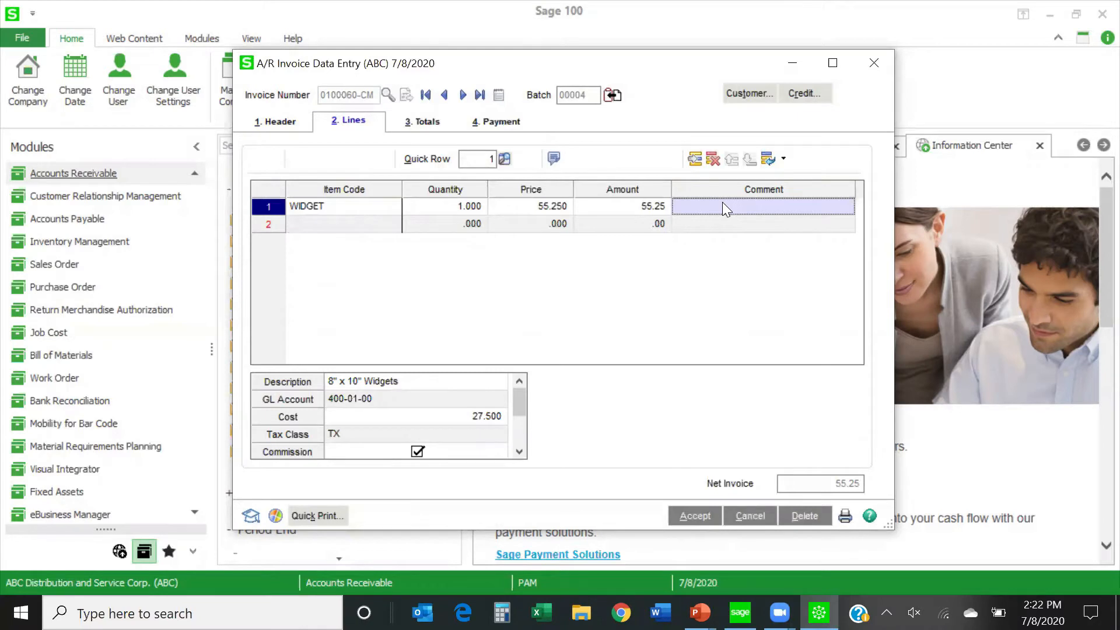
{"action": "type", "text": "Credit to"}
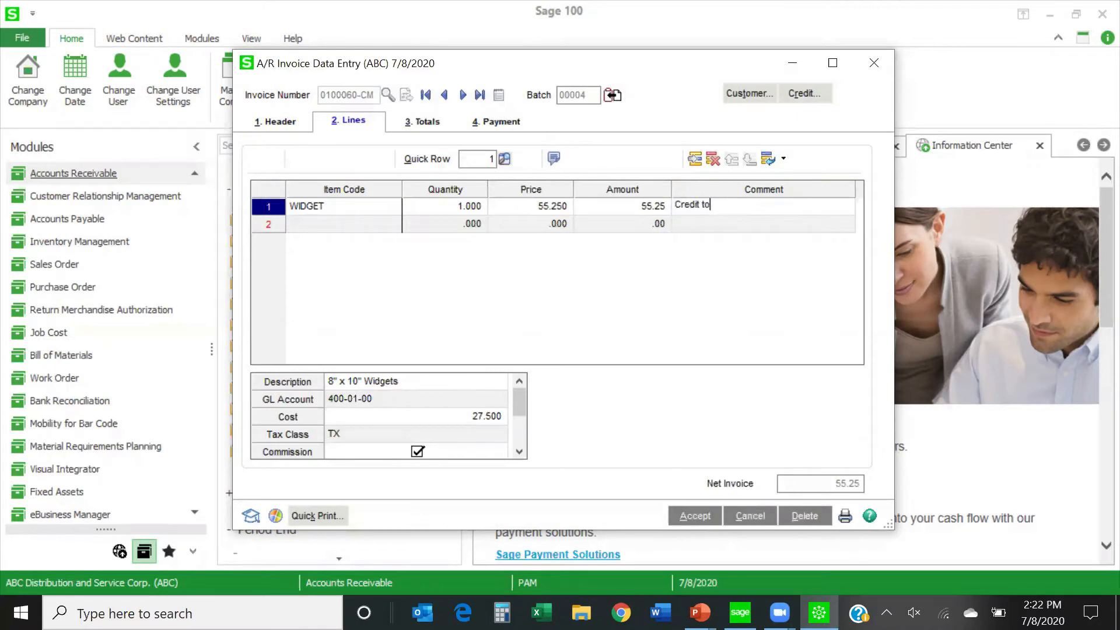
{"action": "type", "text": " invoice 10048"}
{"action": "left_click", "coordinate": [876, 63]}
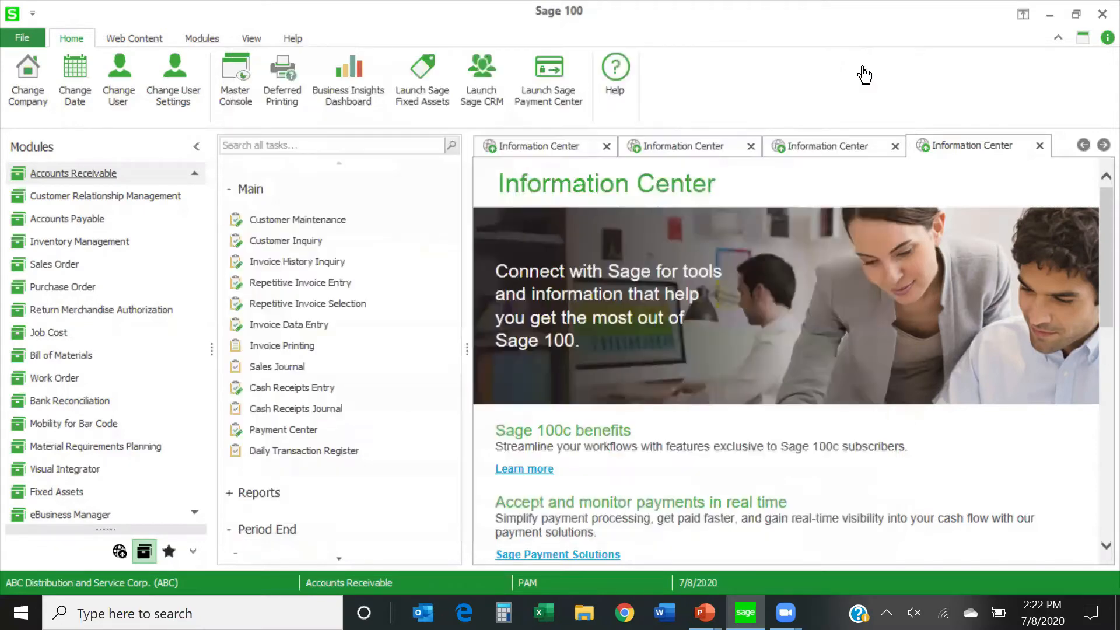
Open American Business Futures in Customer Maintenance, dismiss its memo, and examine its transactions, selecting the credit memo on invoice 0000141.
{"action": "left_click", "coordinate": [298, 219]}
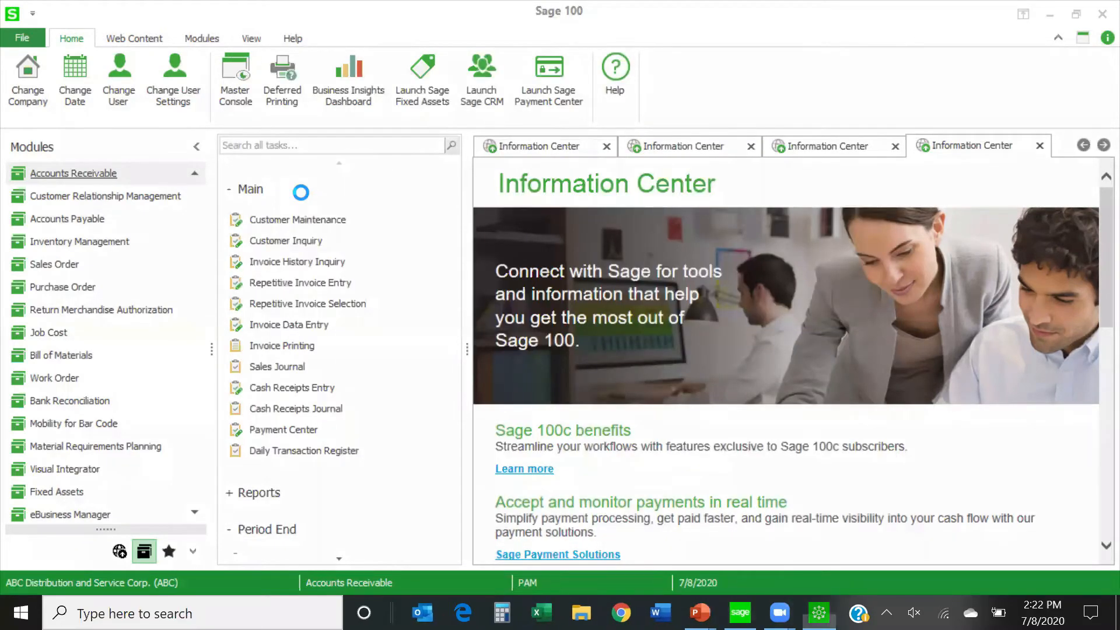
{"action": "left_click", "coordinate": [400, 94]}
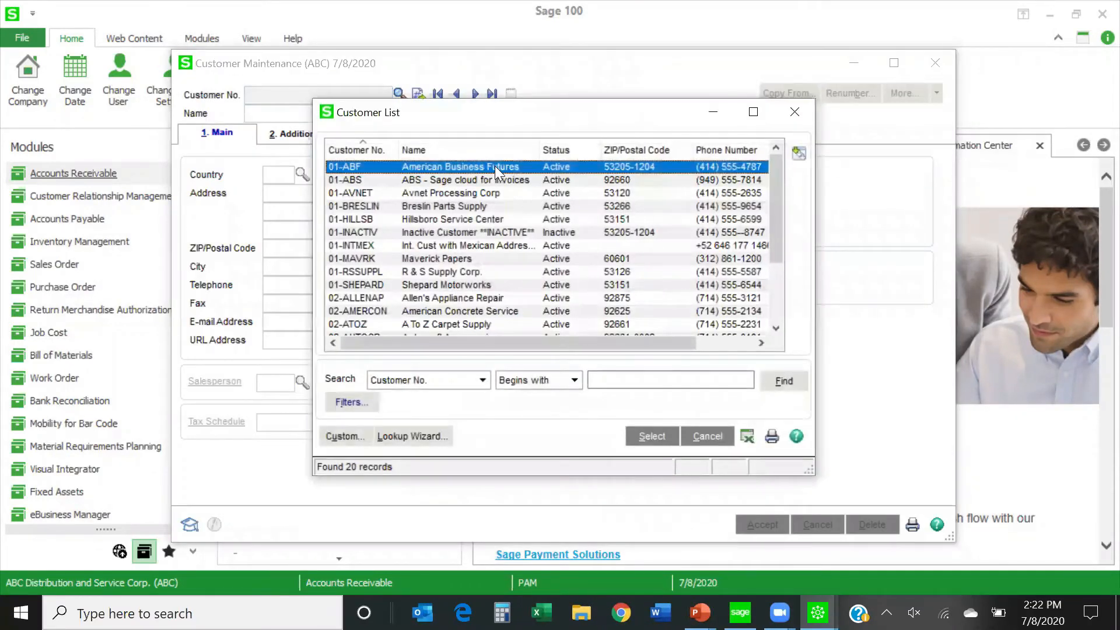
{"action": "double_click", "coordinate": [495, 165]}
{"action": "left_click", "coordinate": [687, 471]}
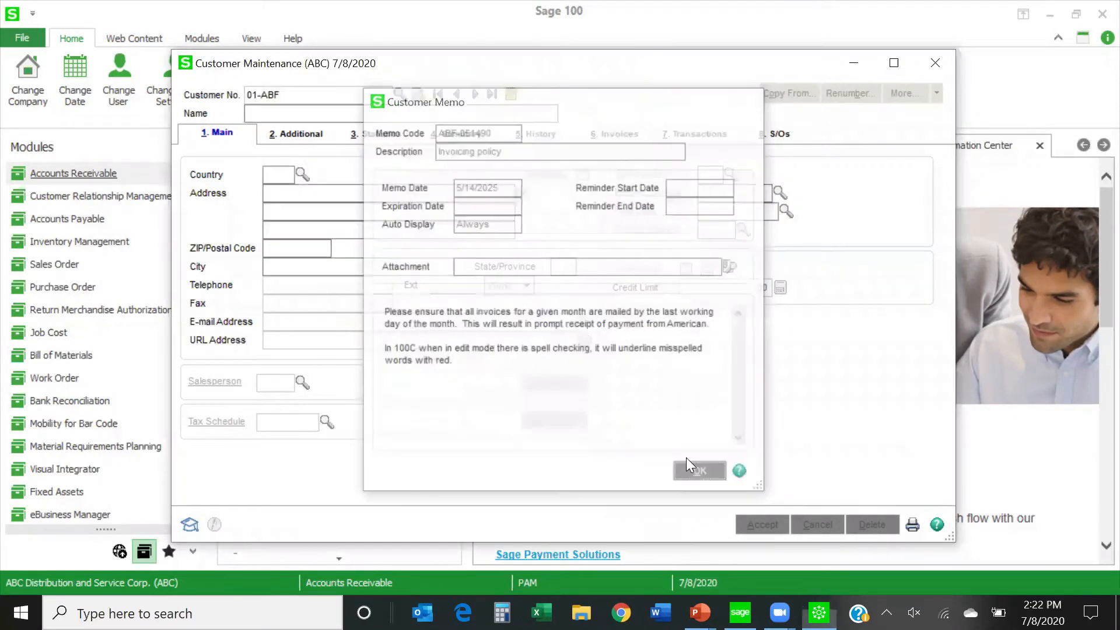
{"action": "left_click", "coordinate": [698, 138]}
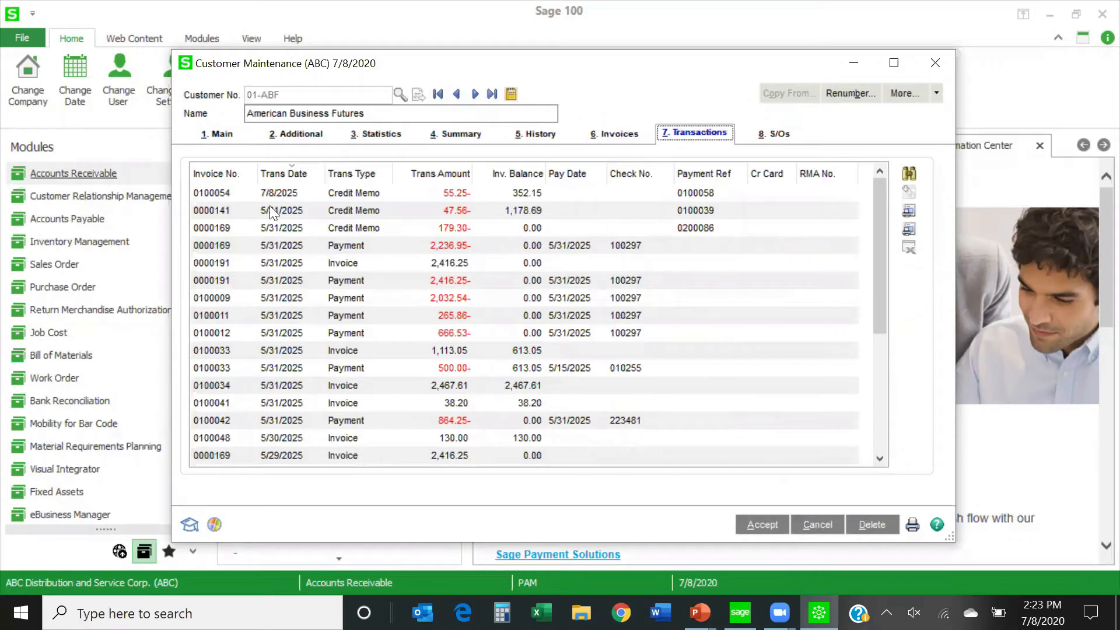
{"action": "left_click", "coordinate": [214, 211]}
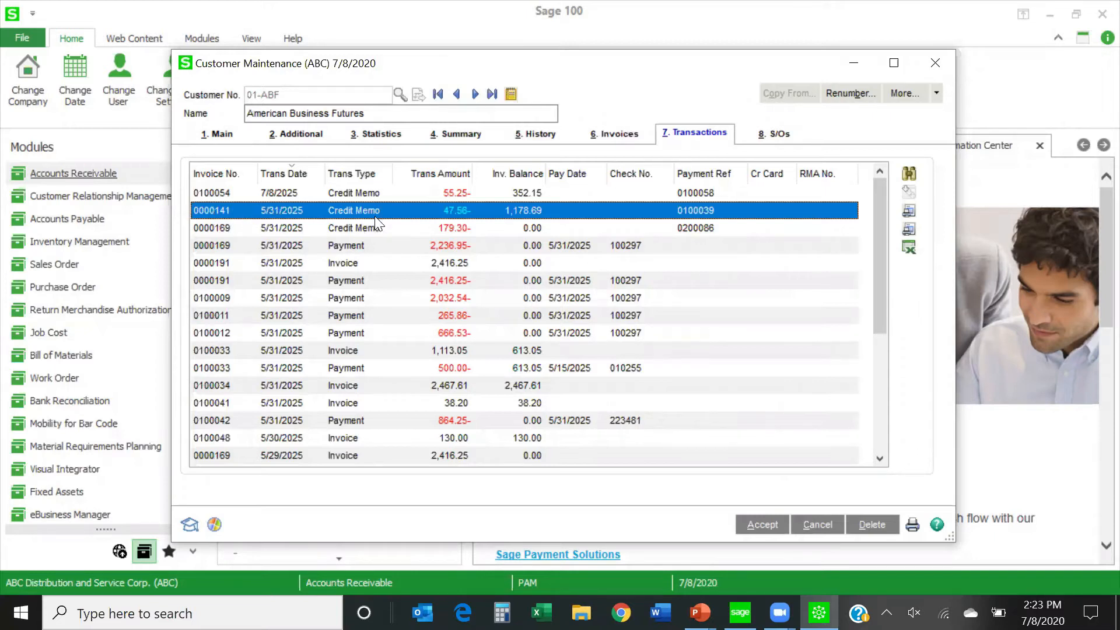
Examine the transactions applied to invoice 0000141 in the customer's invoice list, and close Customer Maintenance.
{"action": "left_click", "coordinate": [605, 140]}
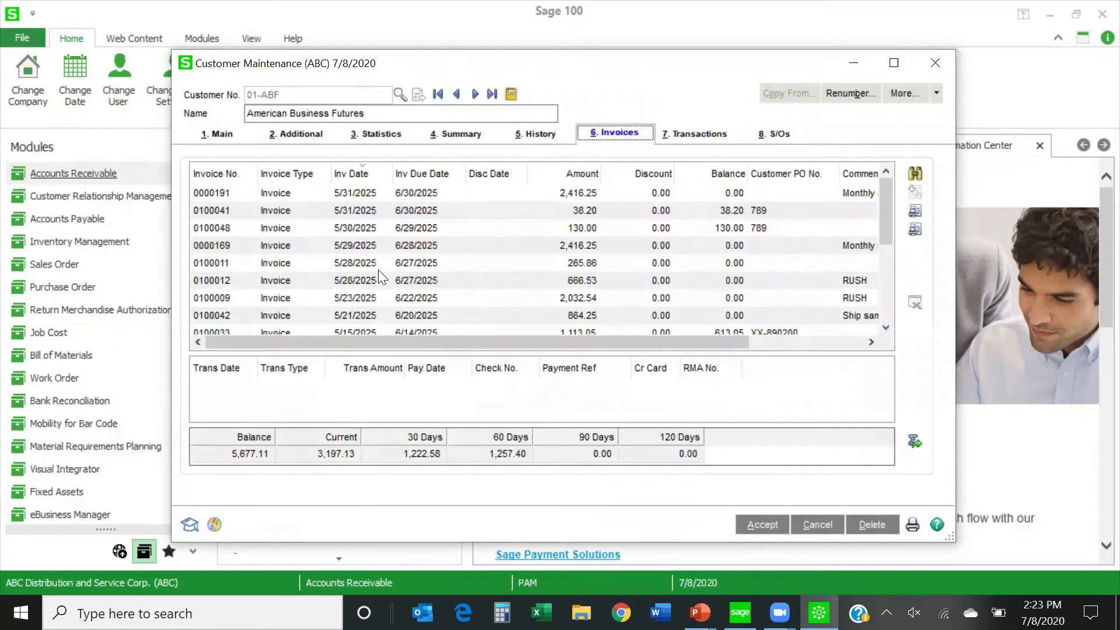
{"action": "scroll", "coordinate": [272, 284], "scroll_direction": "down", "scroll_amount": 3}
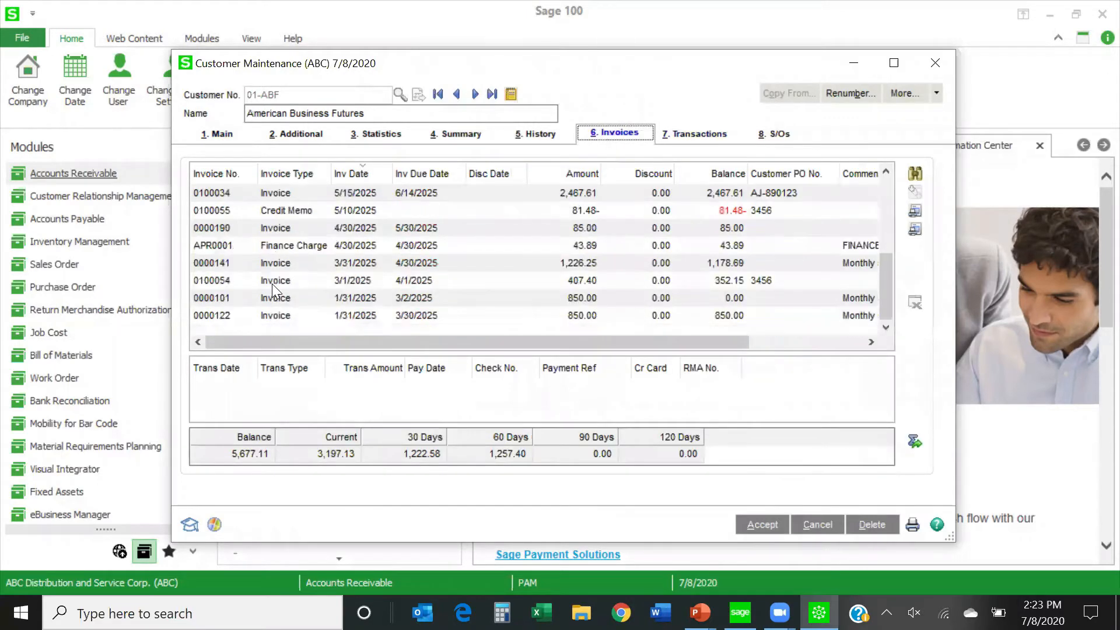
{"action": "left_click", "coordinate": [218, 265]}
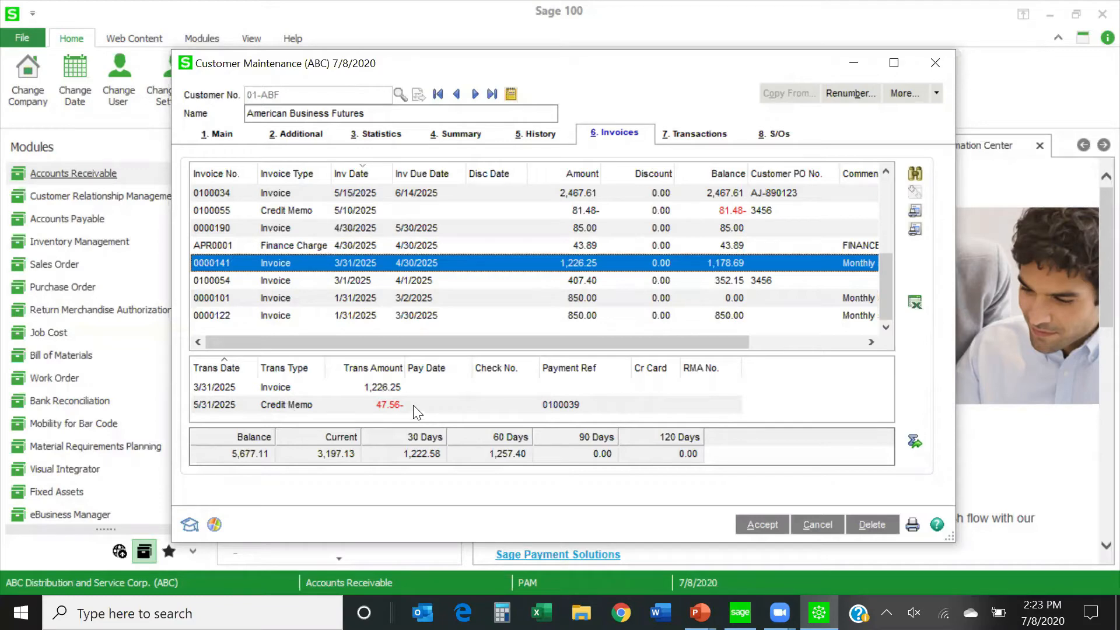
{"action": "left_click", "coordinate": [934, 62]}
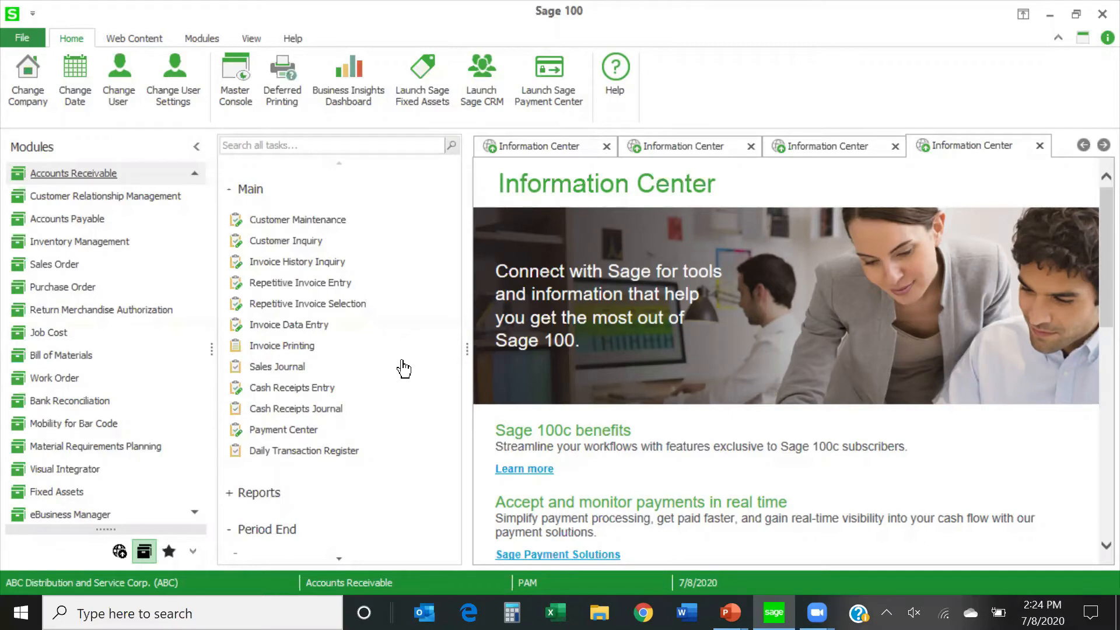
Create a new batch in Invoice Data Entry and start a debit memo in it, using the DM type with the next automatic number.
{"action": "left_click", "coordinate": [313, 325]}
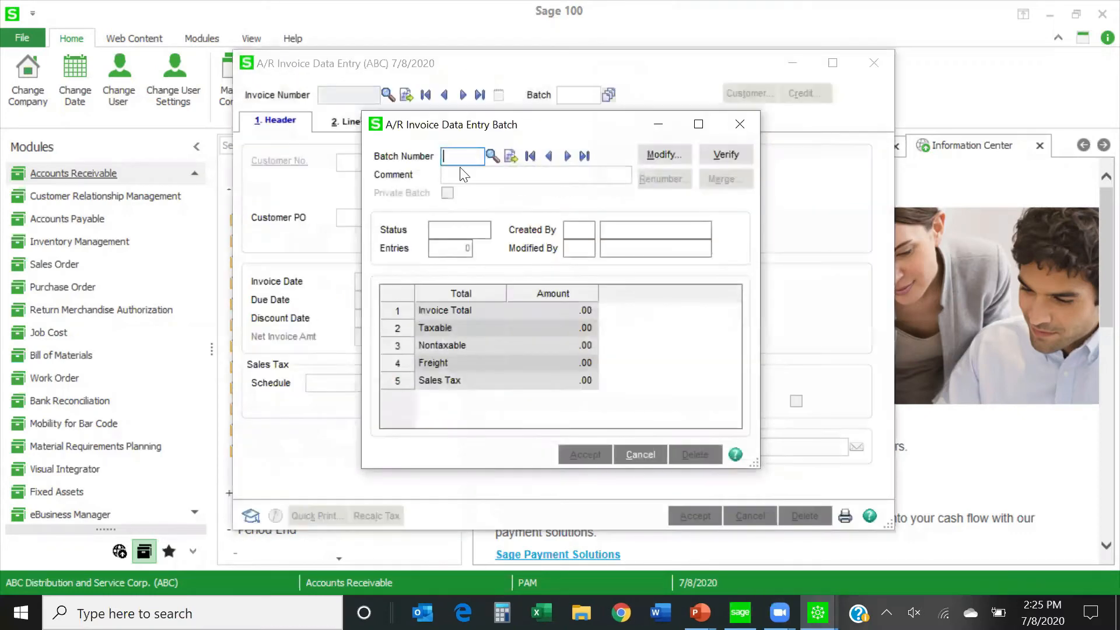
{"action": "left_click", "coordinate": [509, 156]}
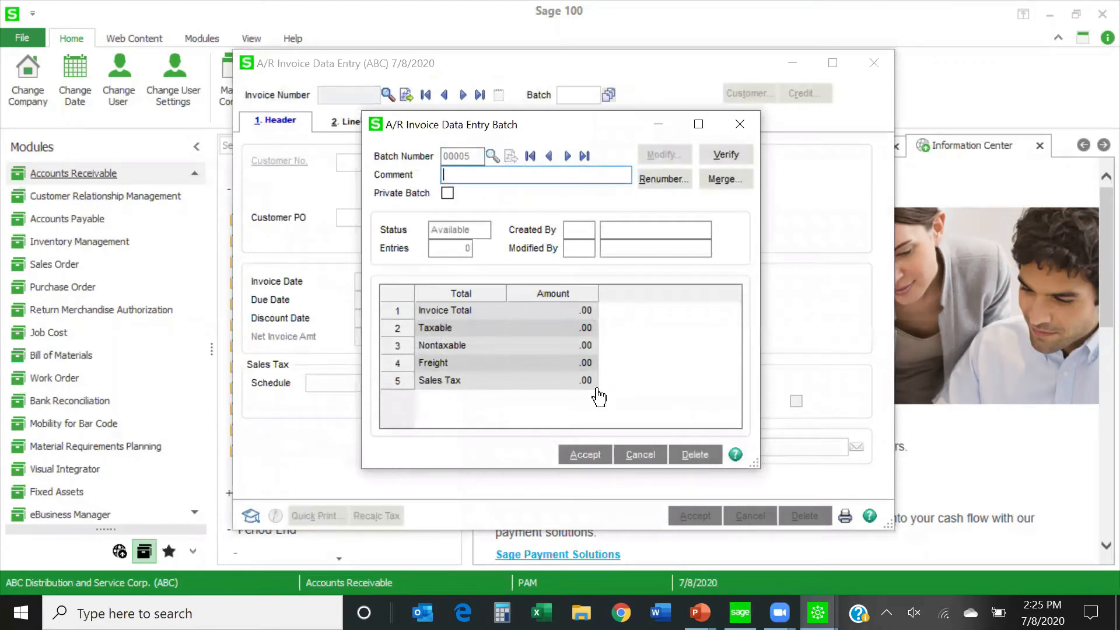
{"action": "left_click", "coordinate": [584, 455]}
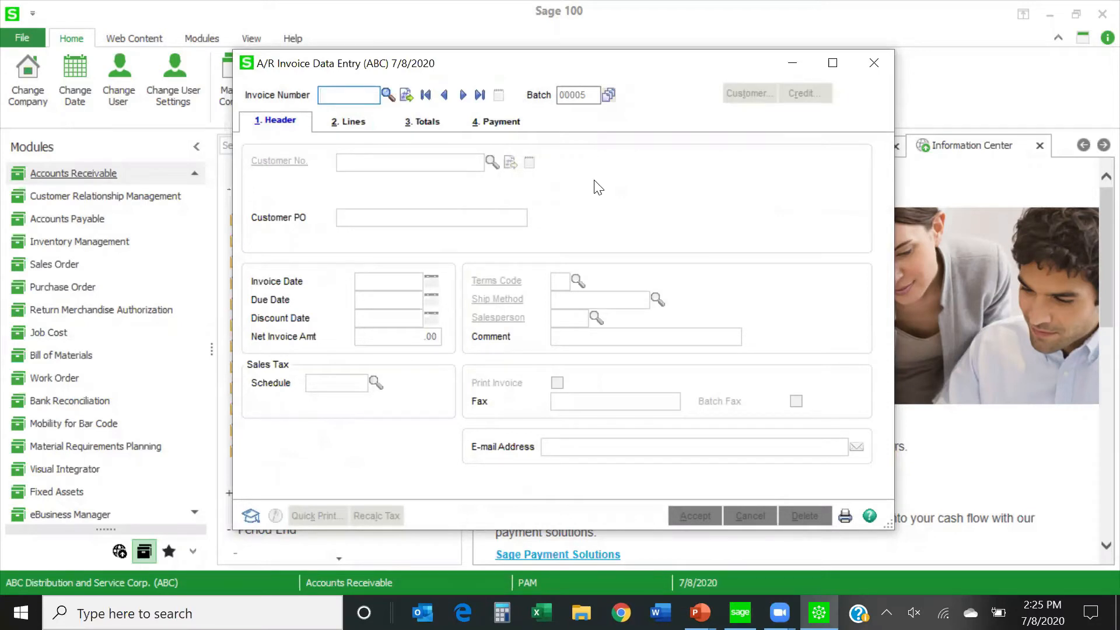
{"action": "type", "text": "DM"}
{"action": "left_click", "coordinate": [406, 94]}
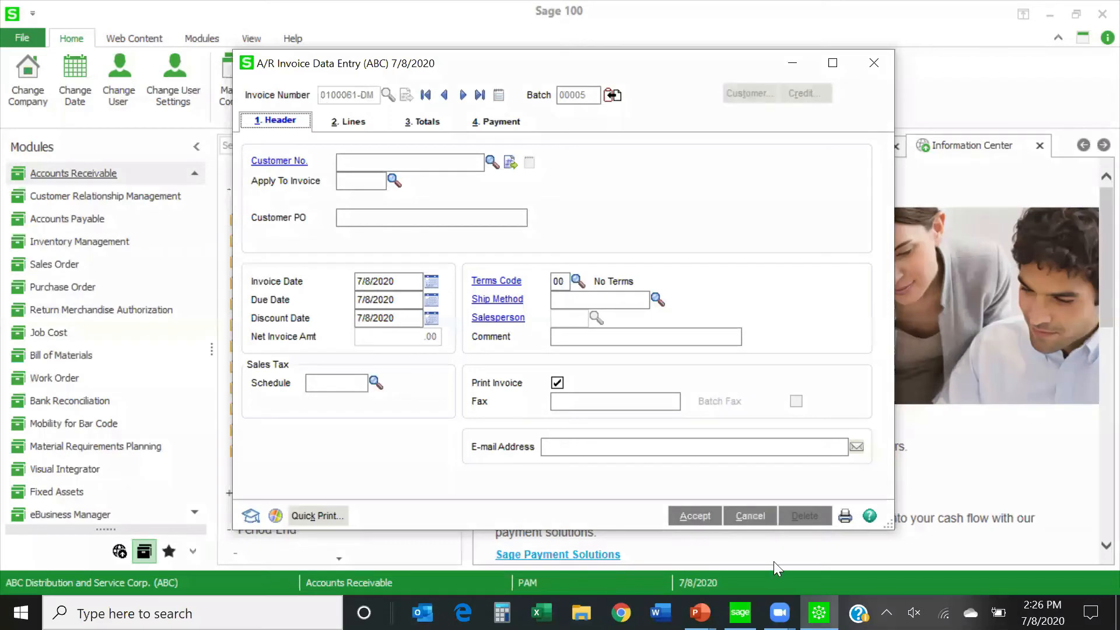
Cancel the debit memo entry, confirm the cancellation, and close Invoice Data Entry.
{"action": "left_click", "coordinate": [750, 516]}
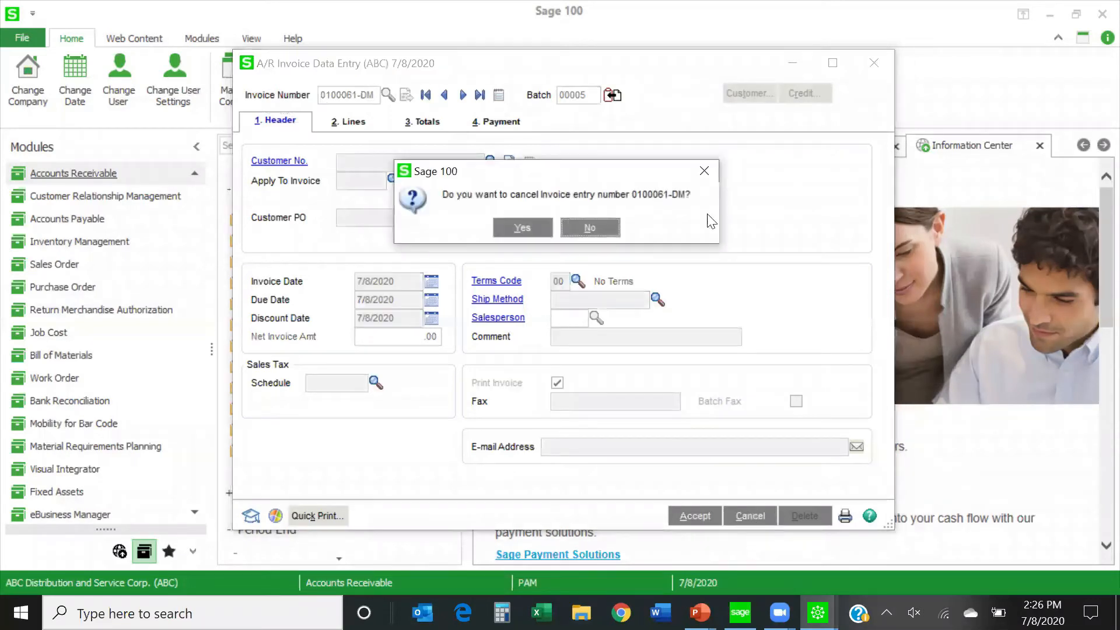
{"action": "left_click", "coordinate": [533, 228]}
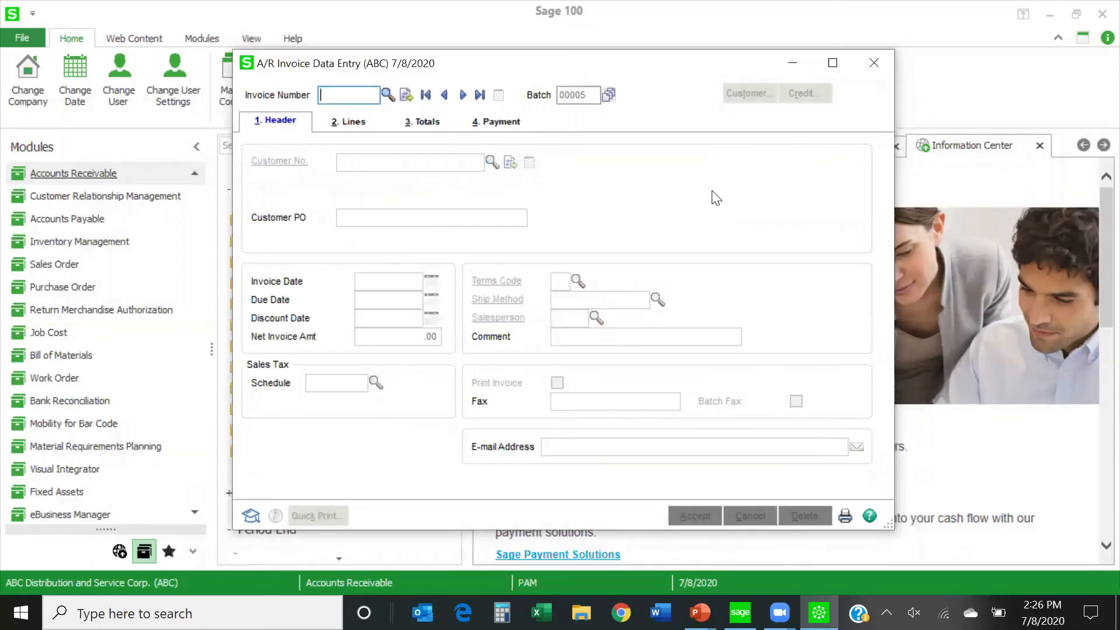
{"action": "left_click", "coordinate": [879, 58]}
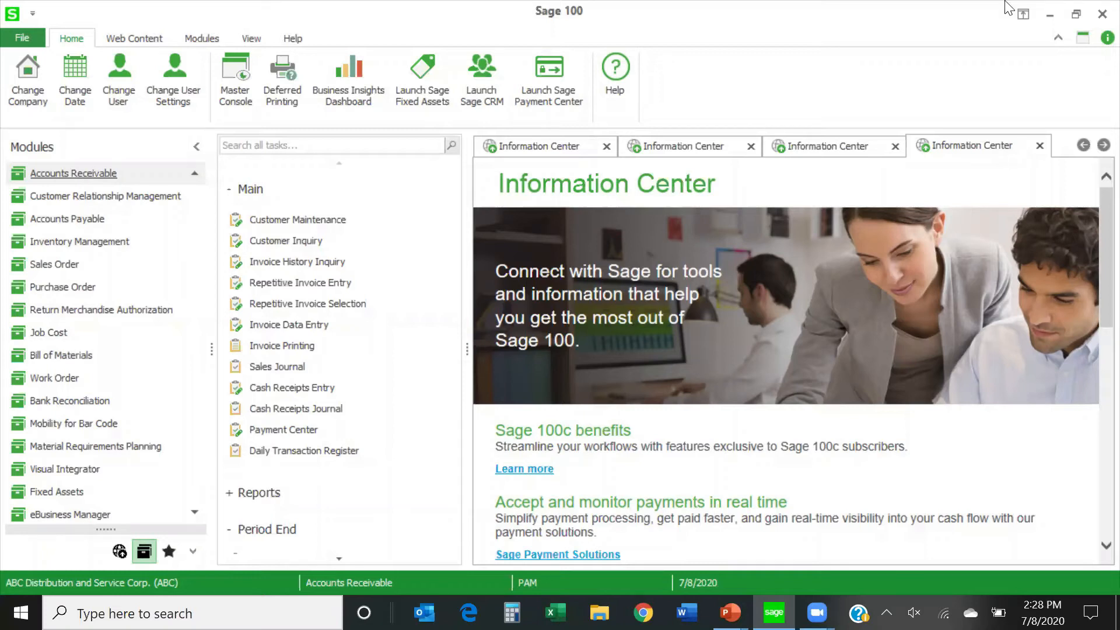
Open American Business Futures in Customer Maintenance, dismiss its memo, examine invoice 0000190 in the invoice list, and close Customer Maintenance.
{"action": "left_click", "coordinate": [321, 220]}
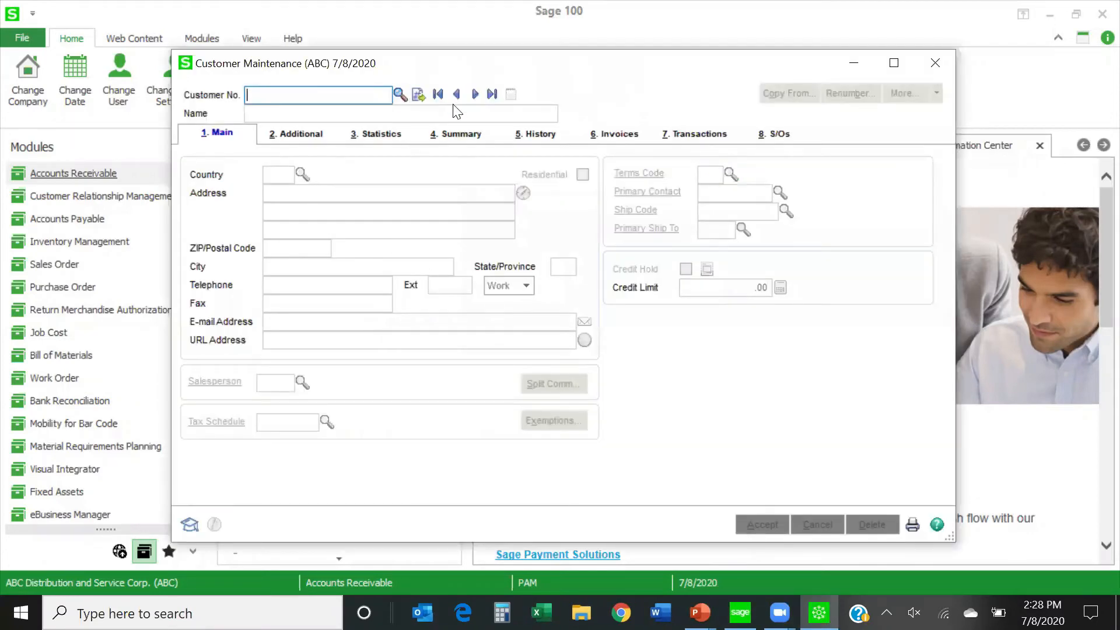
{"action": "left_click", "coordinate": [470, 96]}
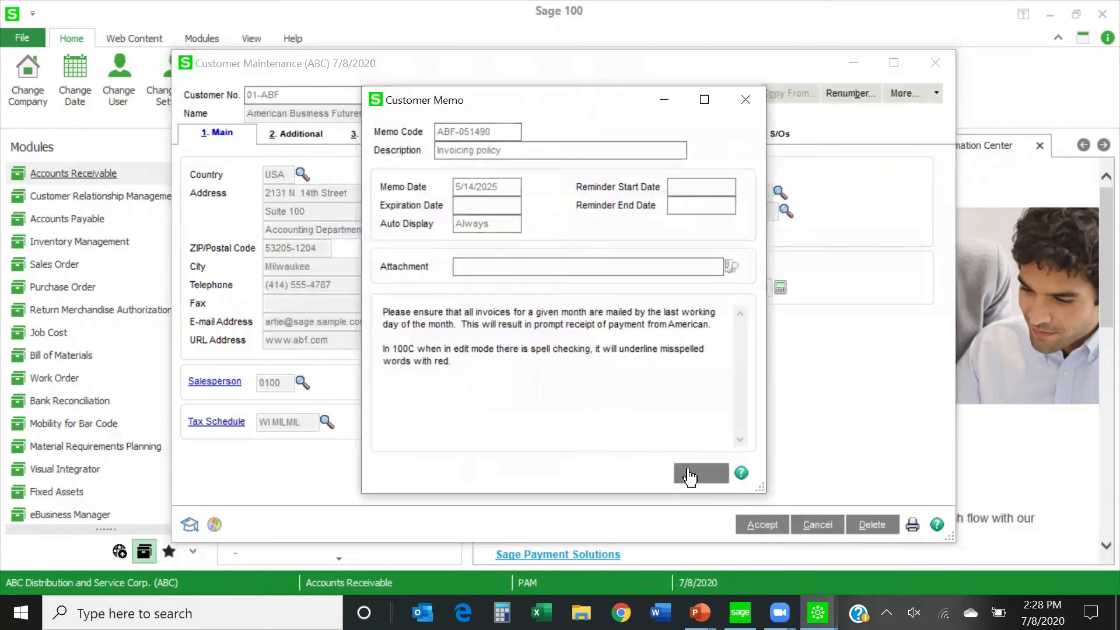
{"action": "left_click", "coordinate": [689, 470]}
{"action": "left_click", "coordinate": [610, 135]}
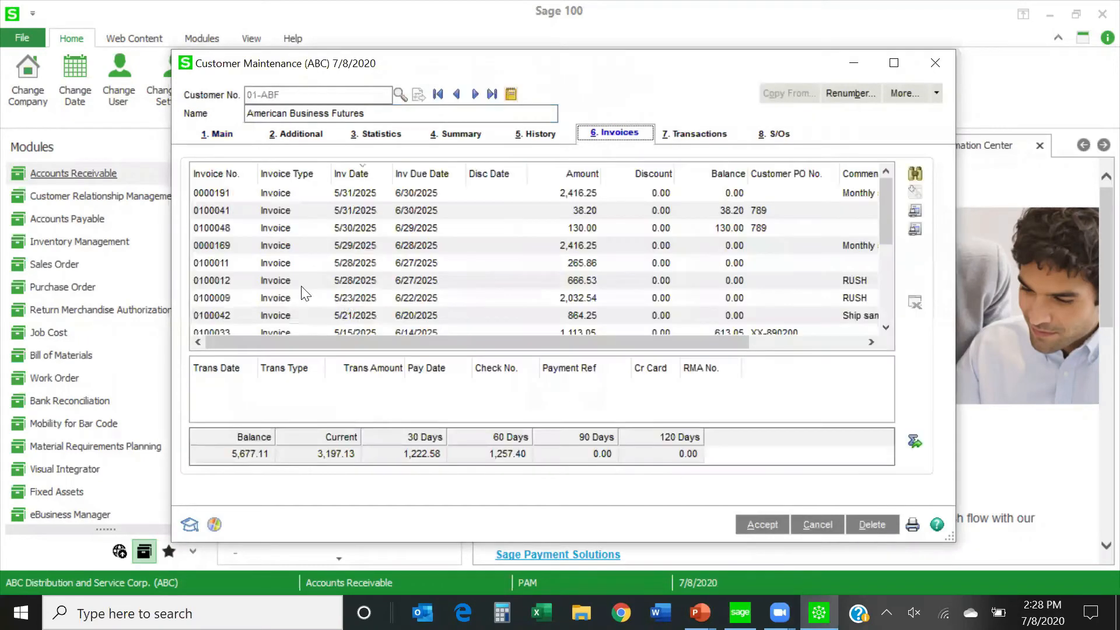
{"action": "scroll", "coordinate": [287, 295], "scroll_direction": "down", "scroll_amount": 2}
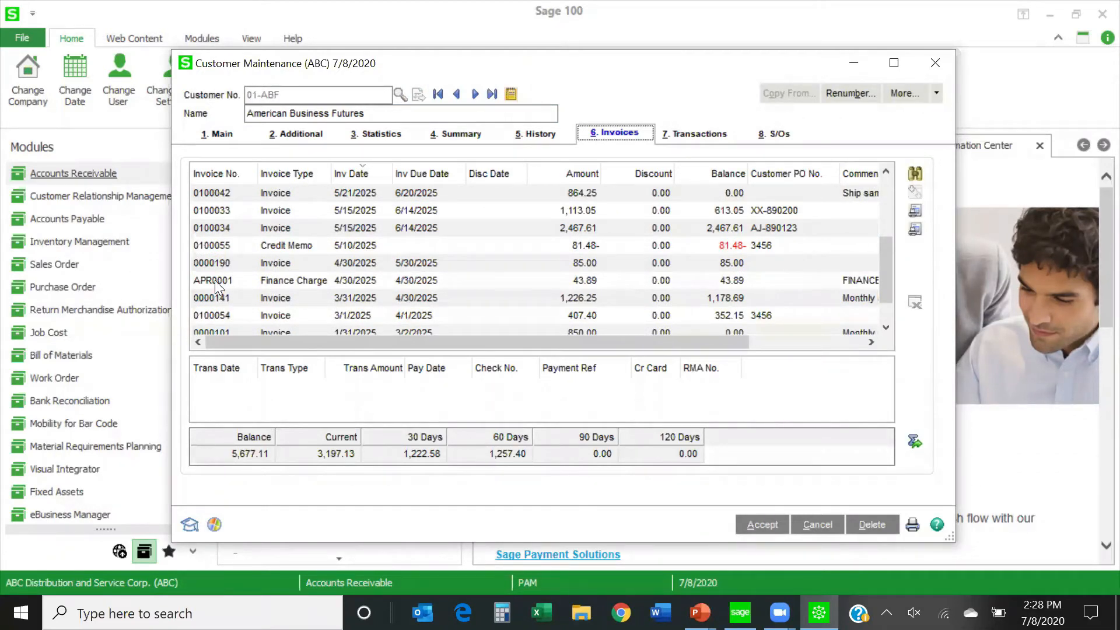
{"action": "left_click", "coordinate": [218, 260]}
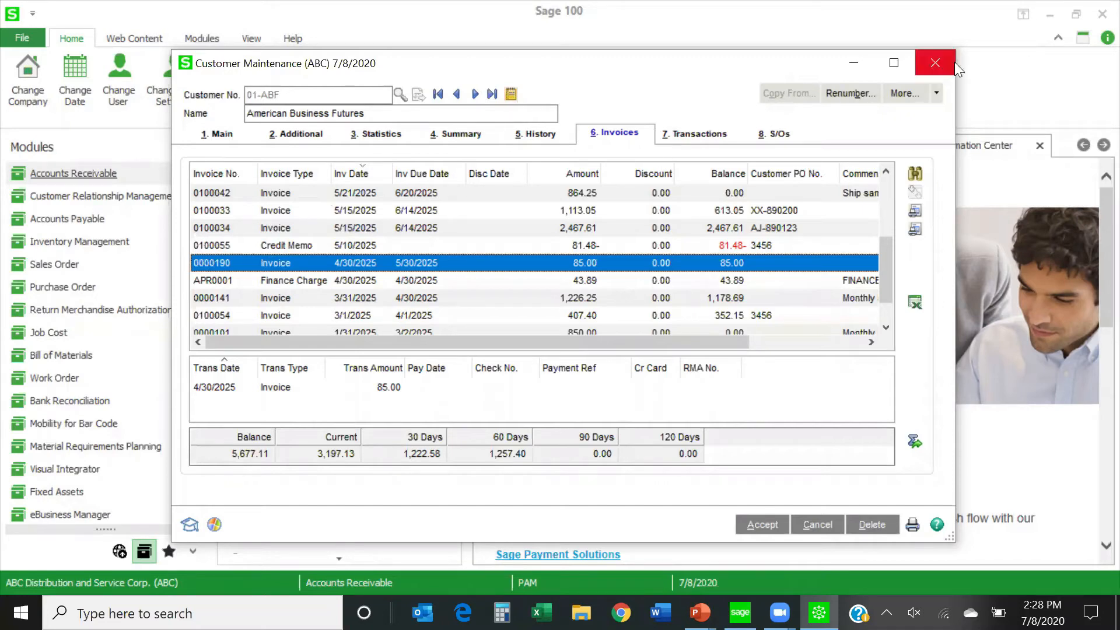
{"action": "left_click", "coordinate": [935, 62]}
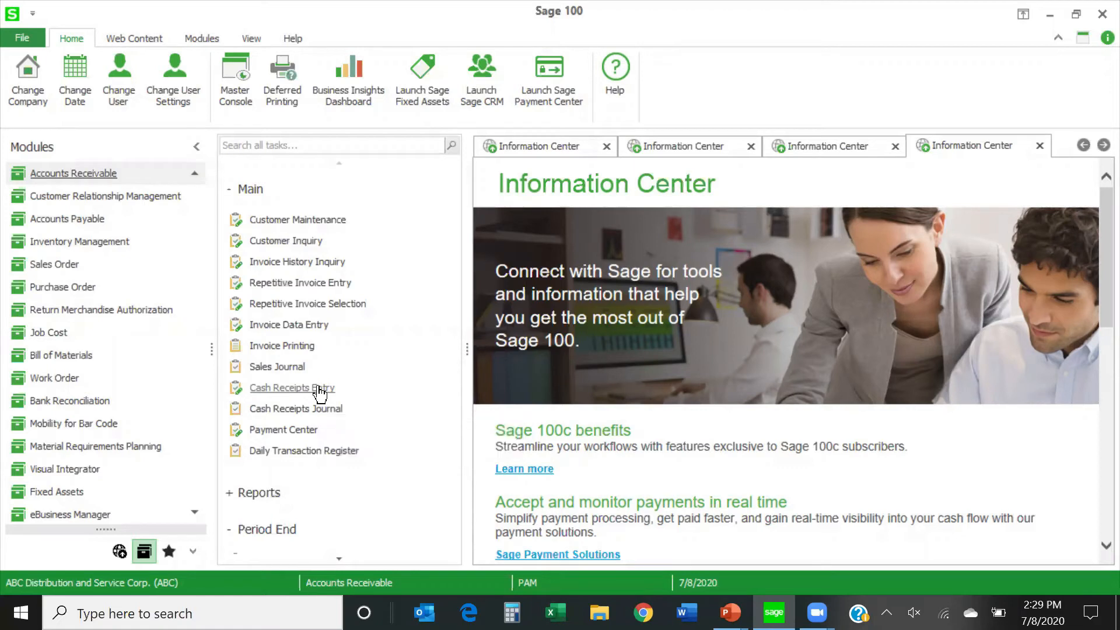
Create a new batch in Cash Receipts Entry and accept a new deposit with bank code D and a zero cash deposit amount.
{"action": "left_click", "coordinate": [261, 389]}
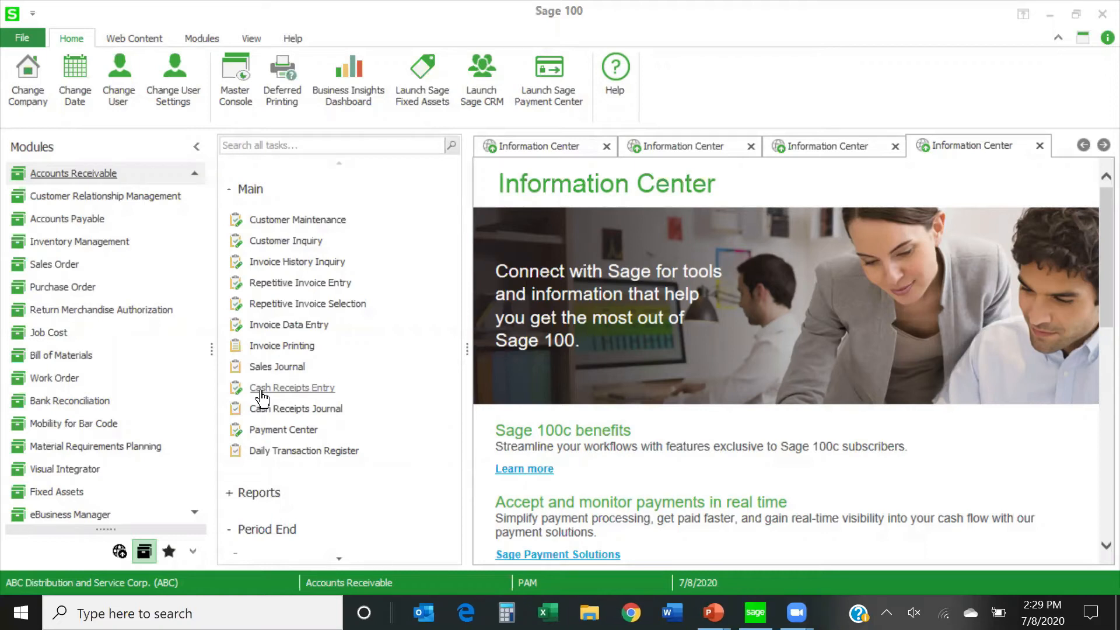
{"action": "key", "text": "Tab"}
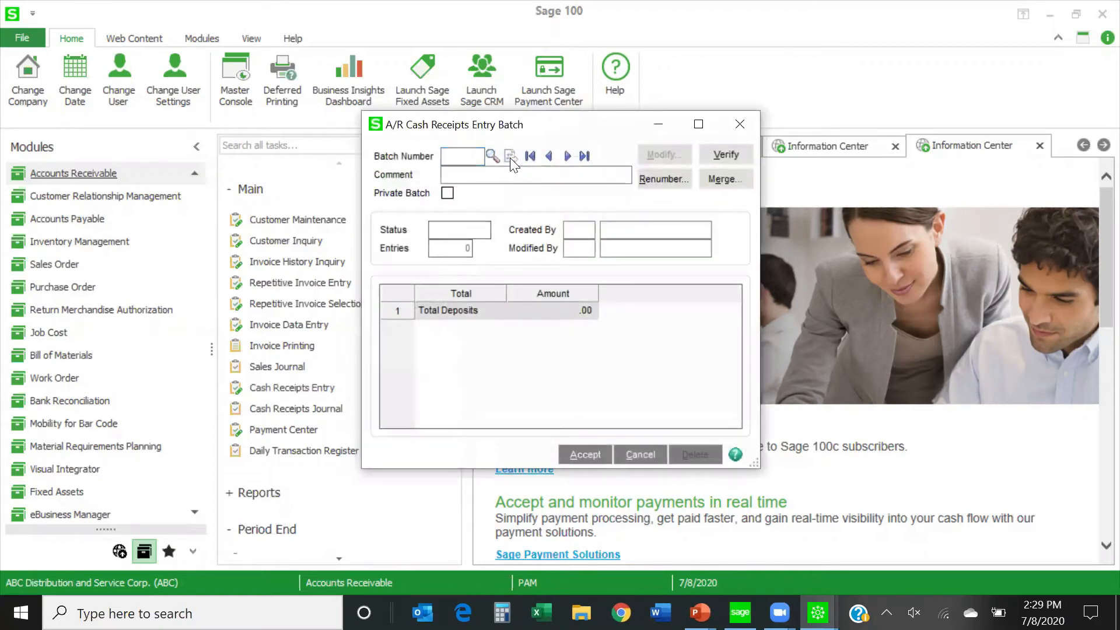
{"action": "left_click", "coordinate": [584, 458]}
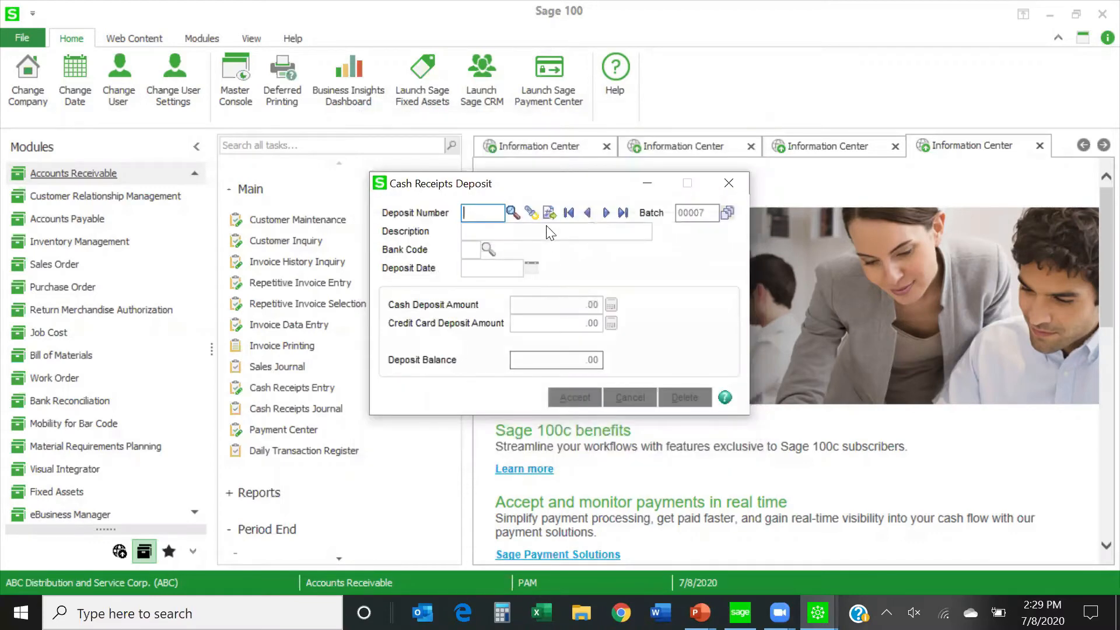
{"action": "left_click", "coordinate": [550, 213]}
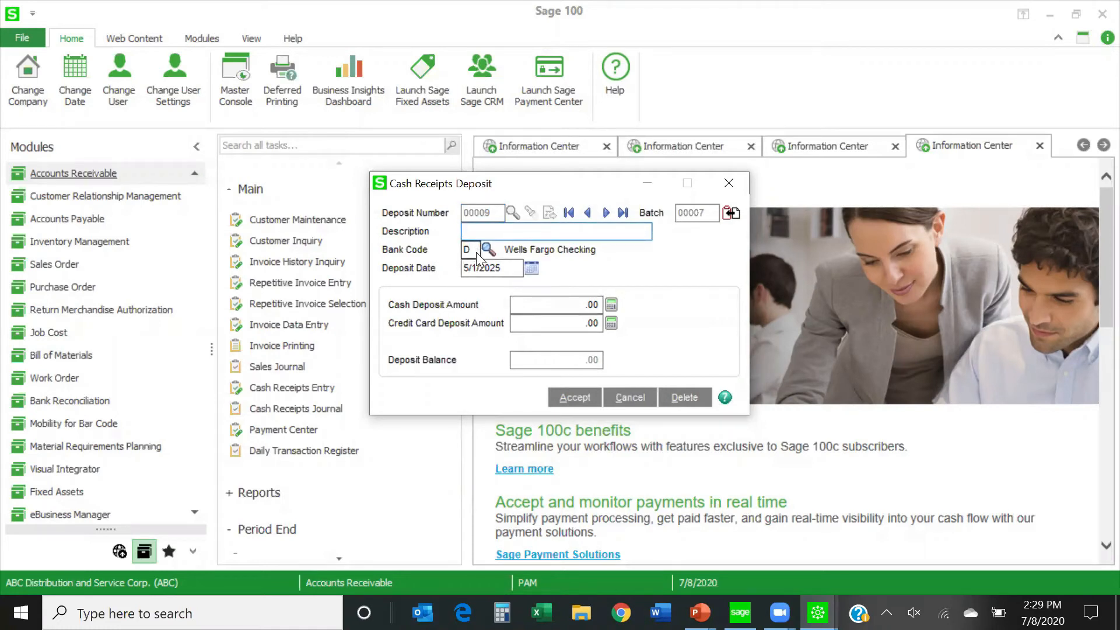
{"action": "left_click", "coordinate": [563, 305]}
{"action": "left_click", "coordinate": [565, 402]}
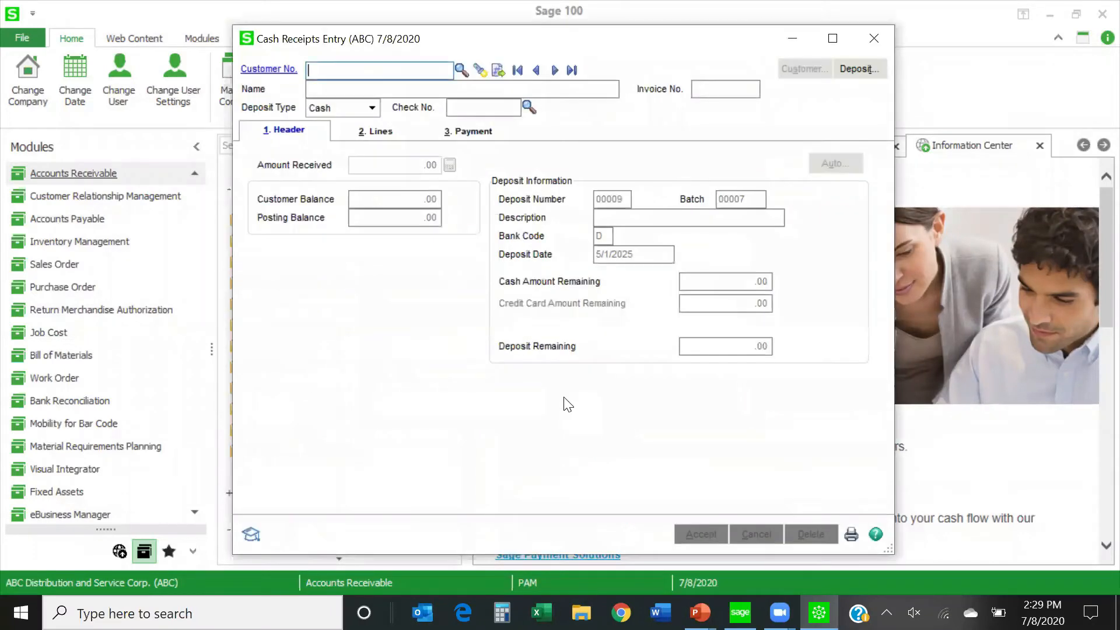
Start a cash receipt for American Business Futures with BAD DEBT as the check number, leaving the amount received at zero.
{"action": "left_click", "coordinate": [461, 69]}
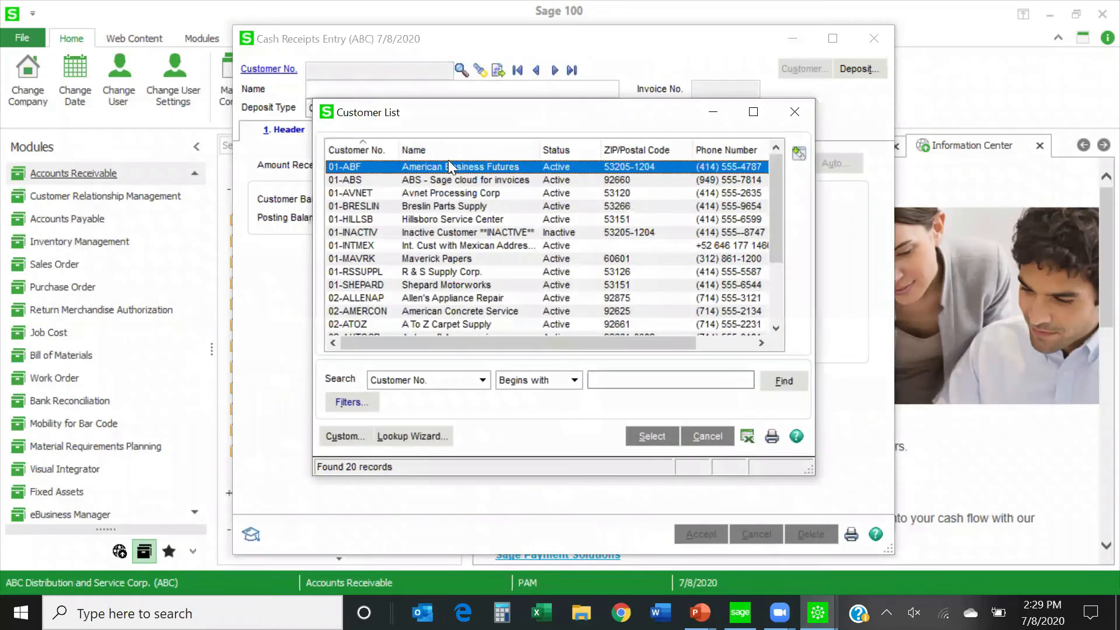
{"action": "double_click", "coordinate": [450, 166]}
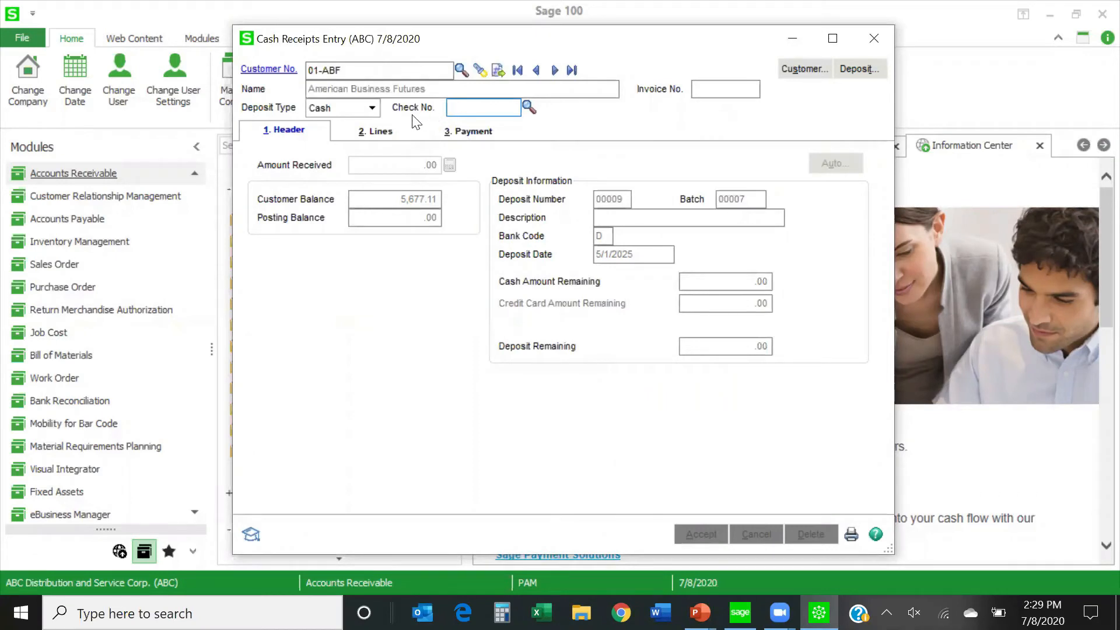
{"action": "type", "text": "BAD DEBT"}
{"action": "key", "text": "Tab"}
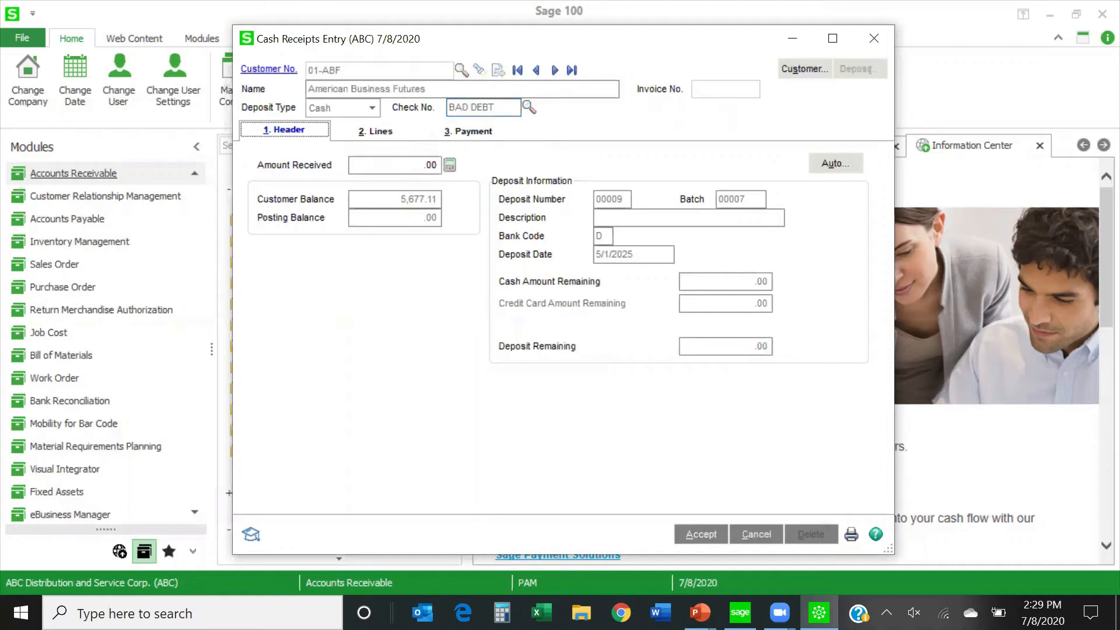
{"action": "left_click", "coordinate": [375, 166]}
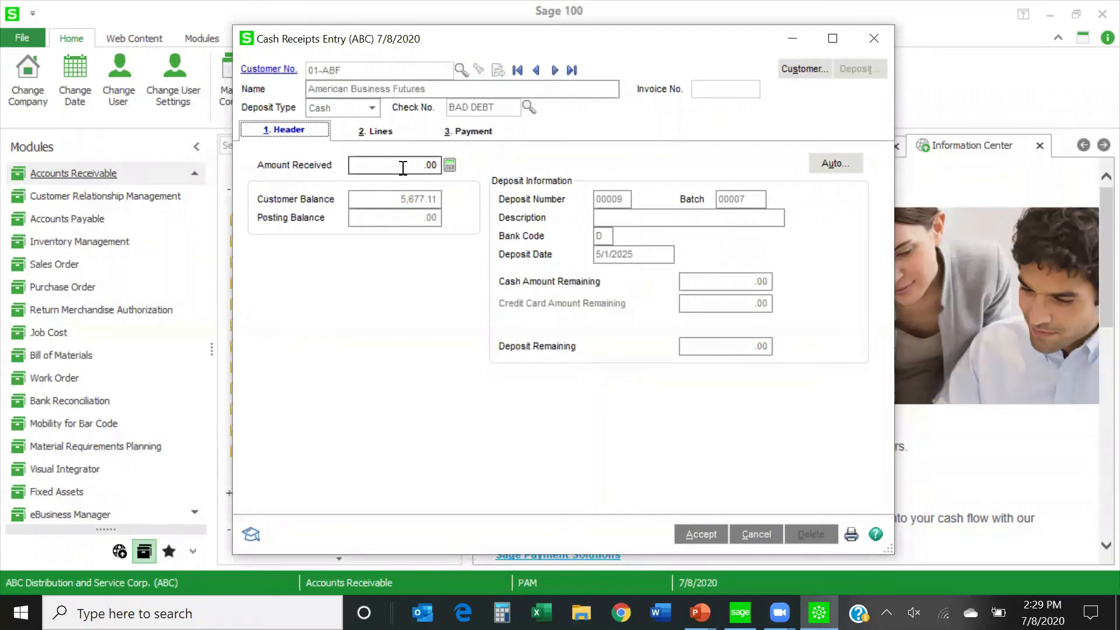
Add invoice 0000190-IN from the customer's invoice list as the first line of the receipt.
{"action": "left_click", "coordinate": [382, 139]}
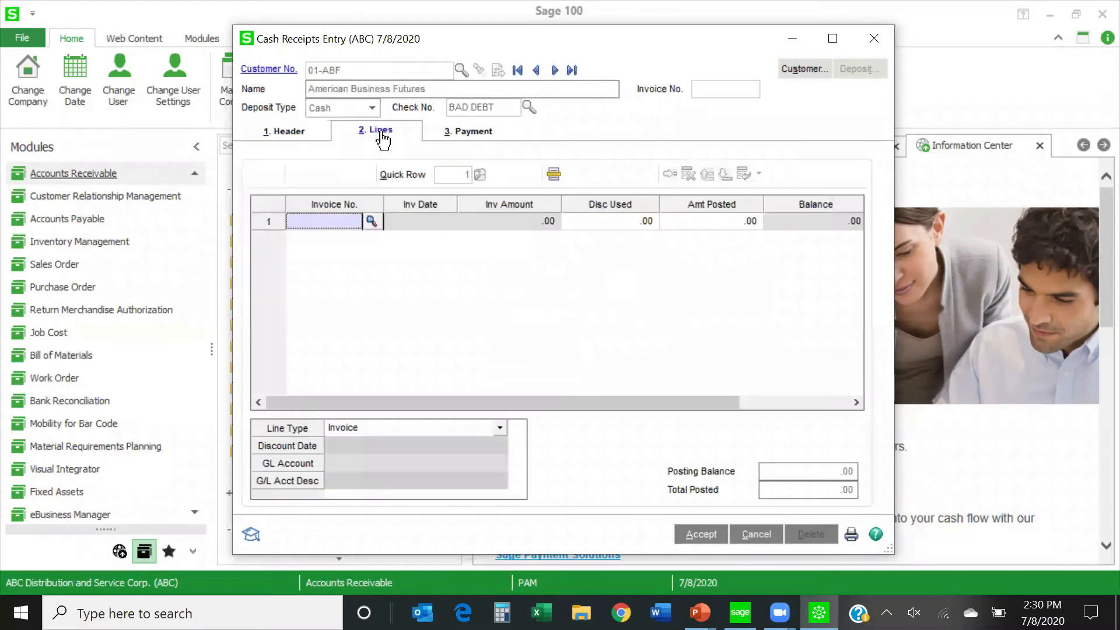
{"action": "left_click", "coordinate": [371, 220]}
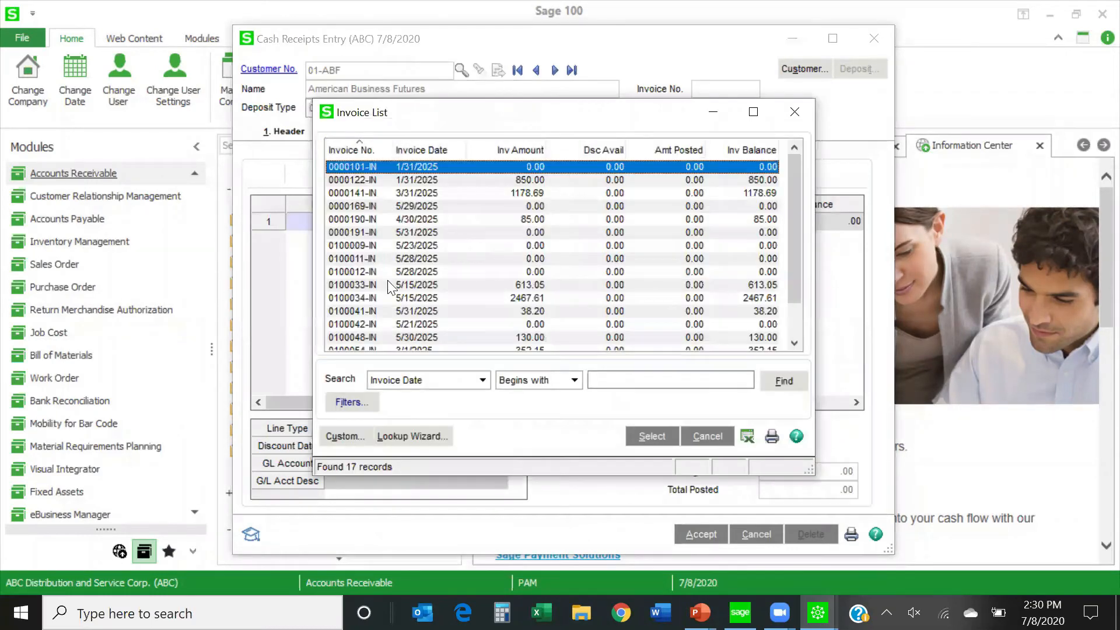
{"action": "scroll", "coordinate": [387, 280], "scroll_direction": "down", "scroll_amount": 1}
{"action": "double_click", "coordinate": [403, 178]}
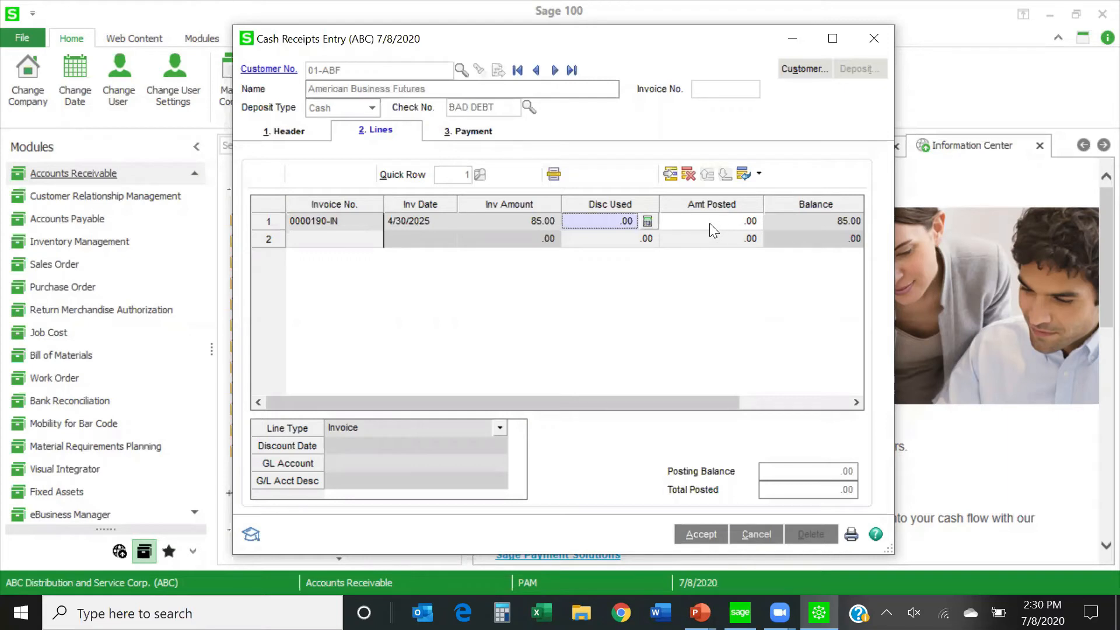
Set the amount posted to 85.00 on the 0000190-IN line, leaving its comment blank.
{"action": "left_click", "coordinate": [270, 135]}
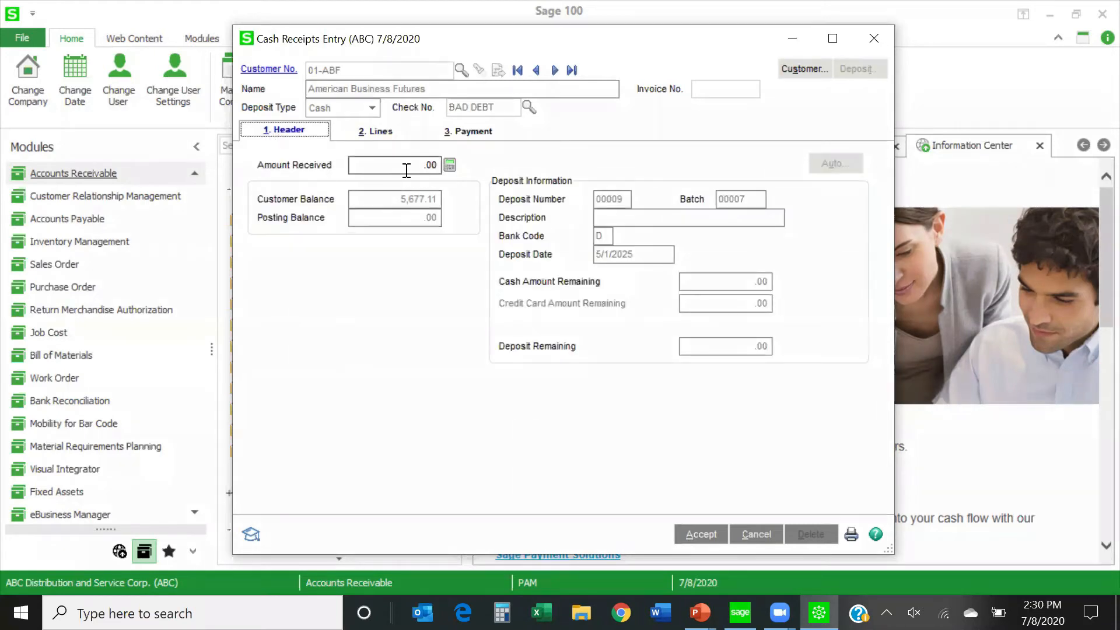
{"action": "left_click", "coordinate": [370, 134]}
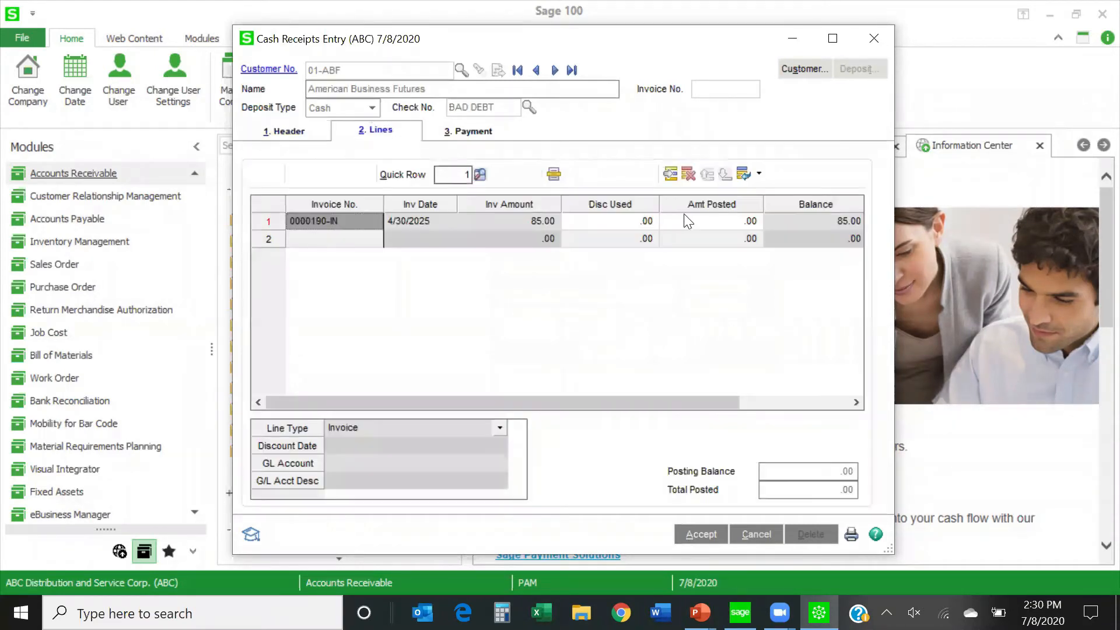
{"action": "left_click", "coordinate": [713, 222]}
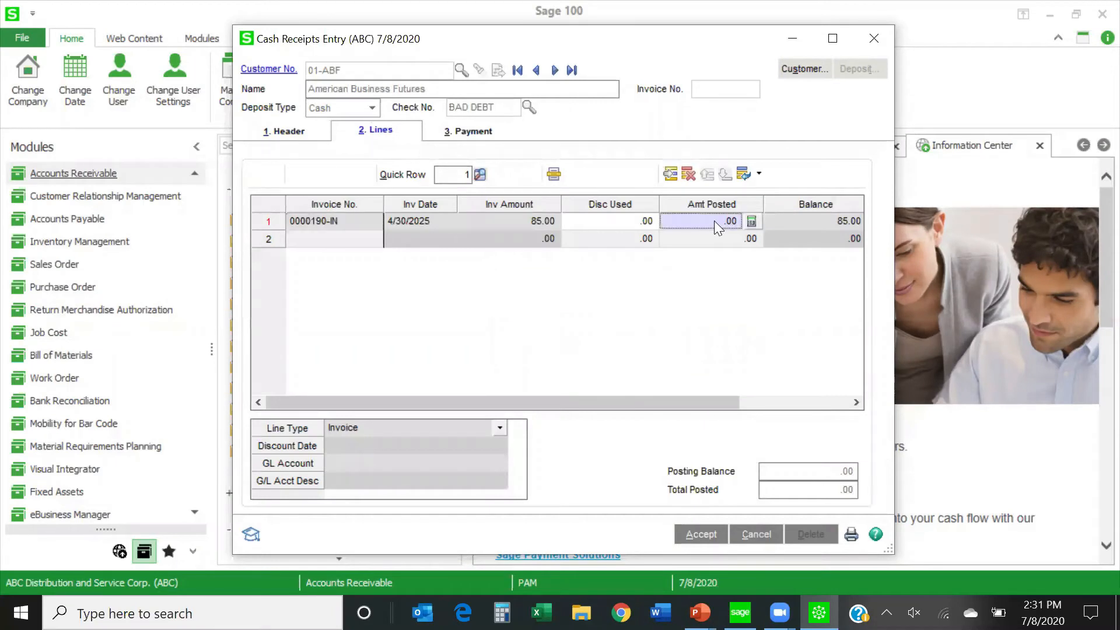
{"action": "type", "text": "85.00"}
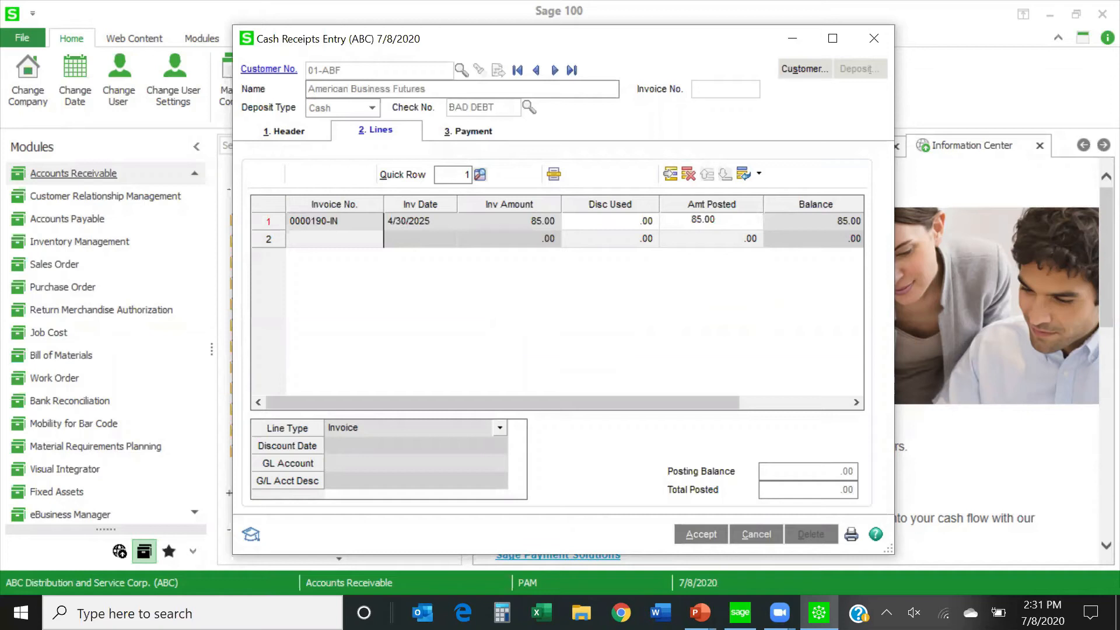
{"action": "key", "text": "Tab"}
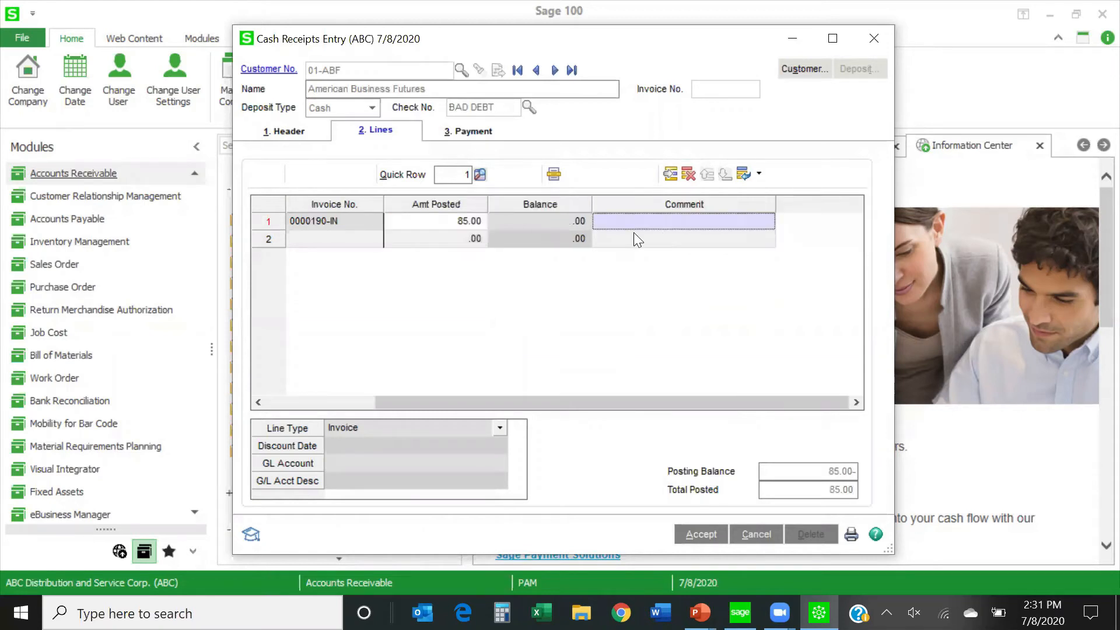
{"action": "key", "text": "Tab"}
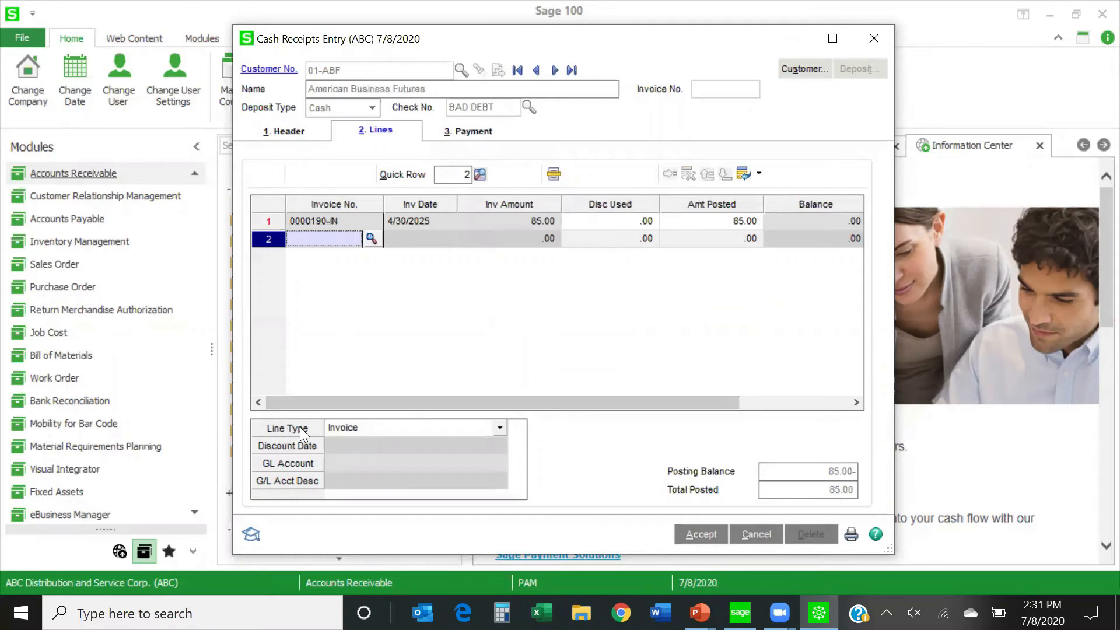
Maximize the Cash Receipts Entry window and set the second line's type to GL Account.
{"action": "left_click", "coordinate": [833, 39]}
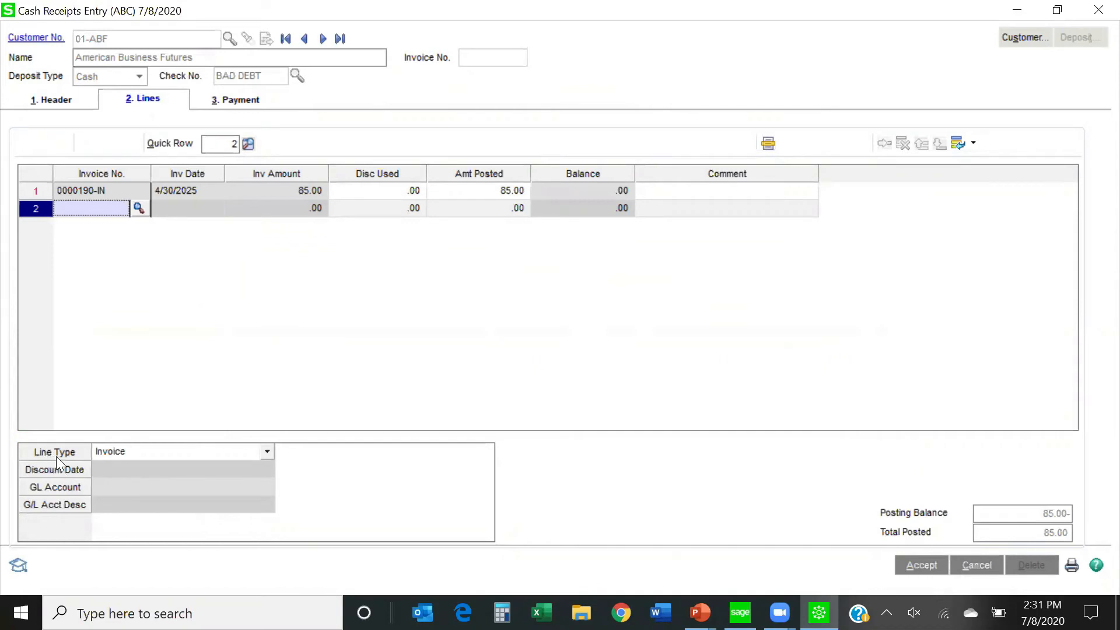
{"action": "left_click", "coordinate": [267, 450]}
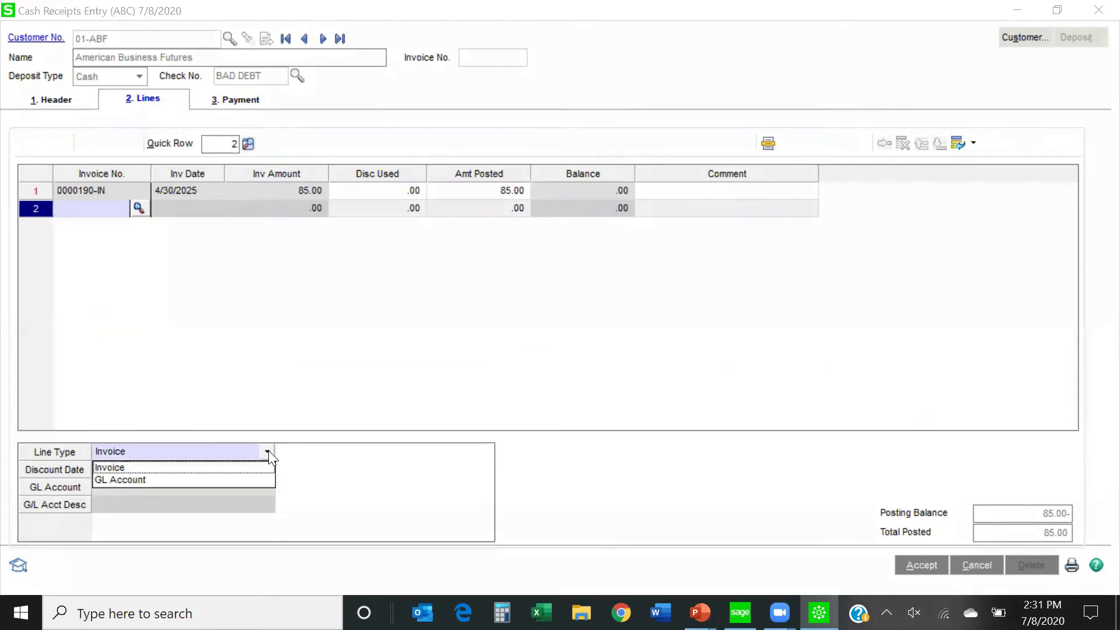
{"action": "left_click", "coordinate": [160, 482]}
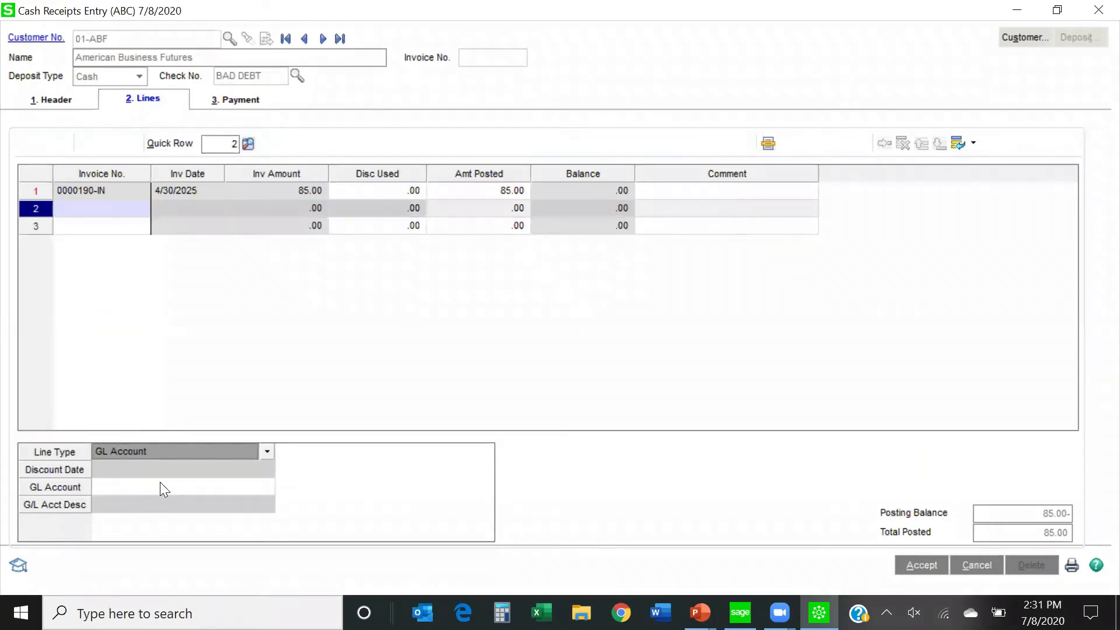
Assign G/L account 255-00-00 to the second line with 85.00- as the amount posted, and accept the receipt.
{"action": "left_click", "coordinate": [156, 488]}
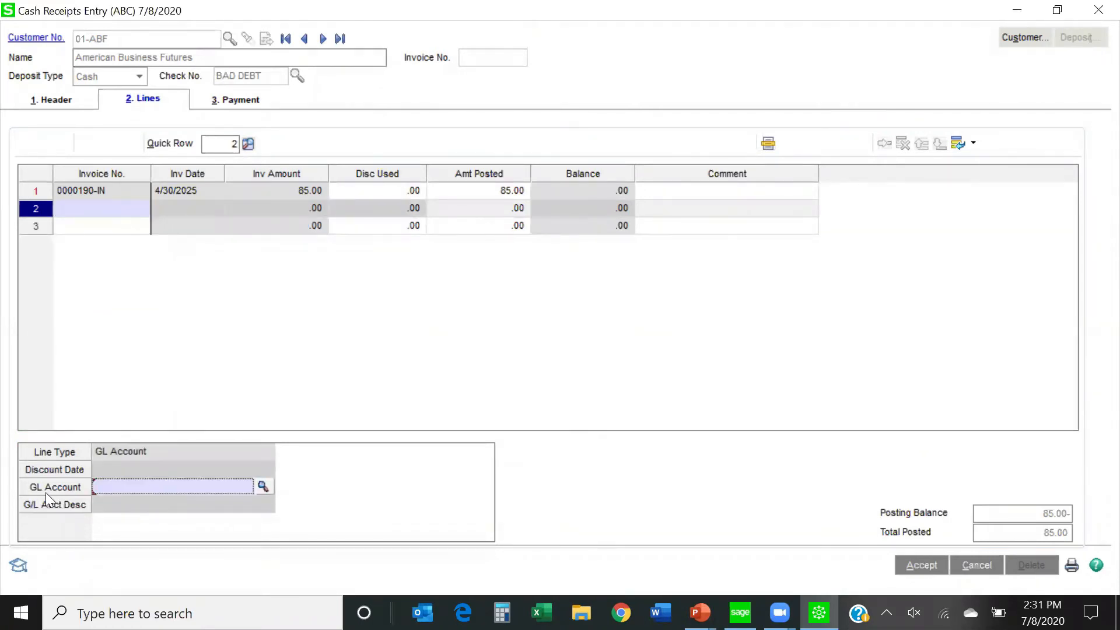
{"action": "left_click", "coordinate": [263, 484]}
{"action": "left_click_drag", "start_coordinate": [795, 163], "coordinate": [792, 204]}
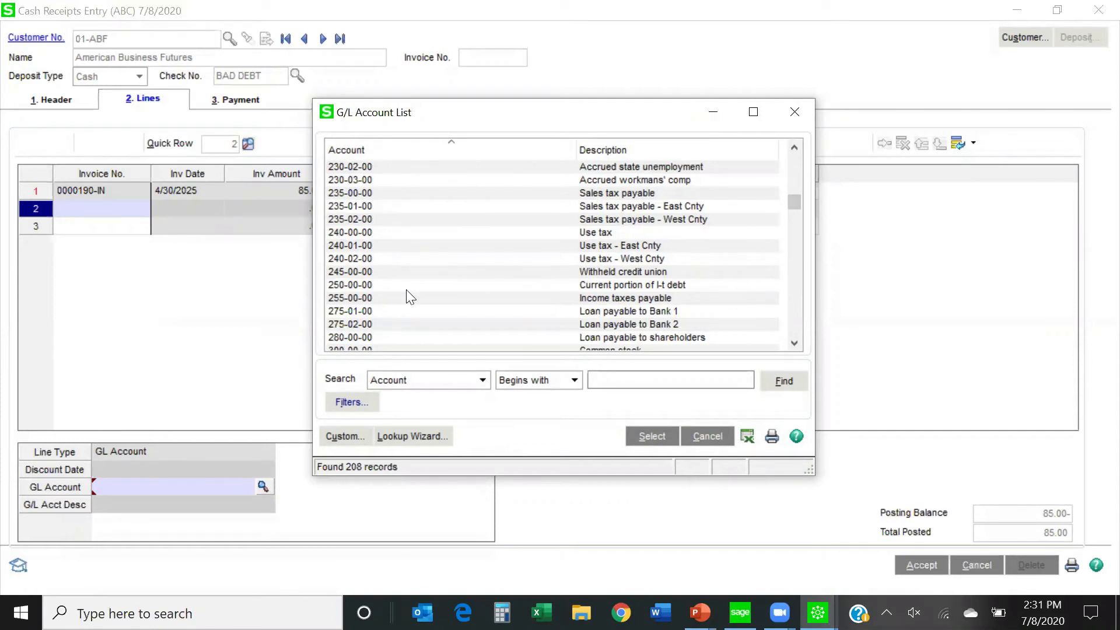
{"action": "left_click", "coordinate": [356, 299]}
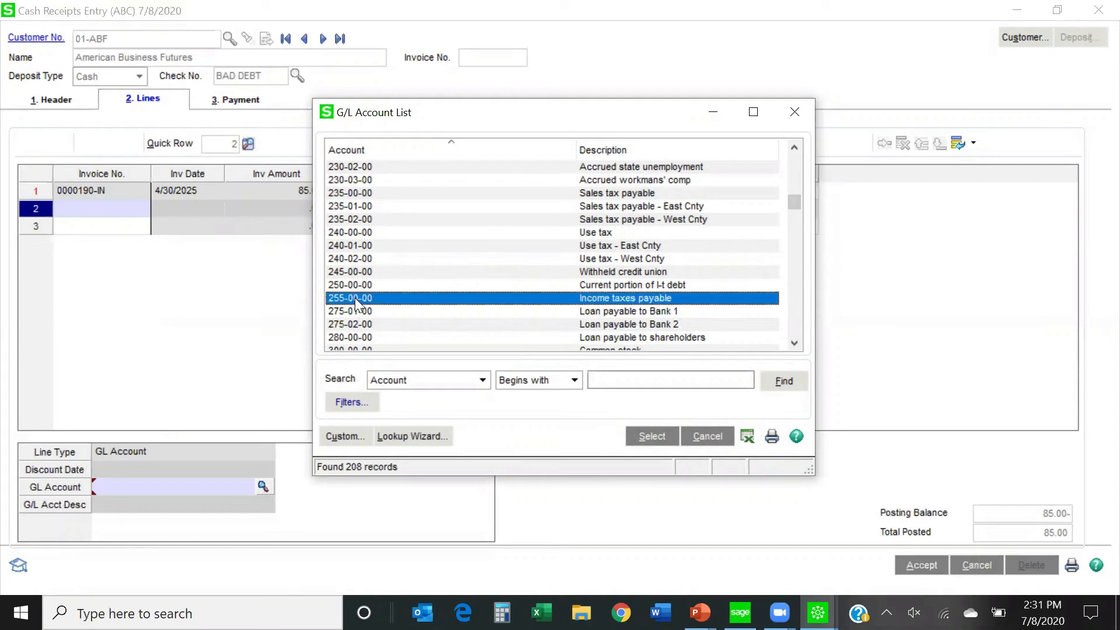
{"action": "double_click", "coordinate": [354, 297]}
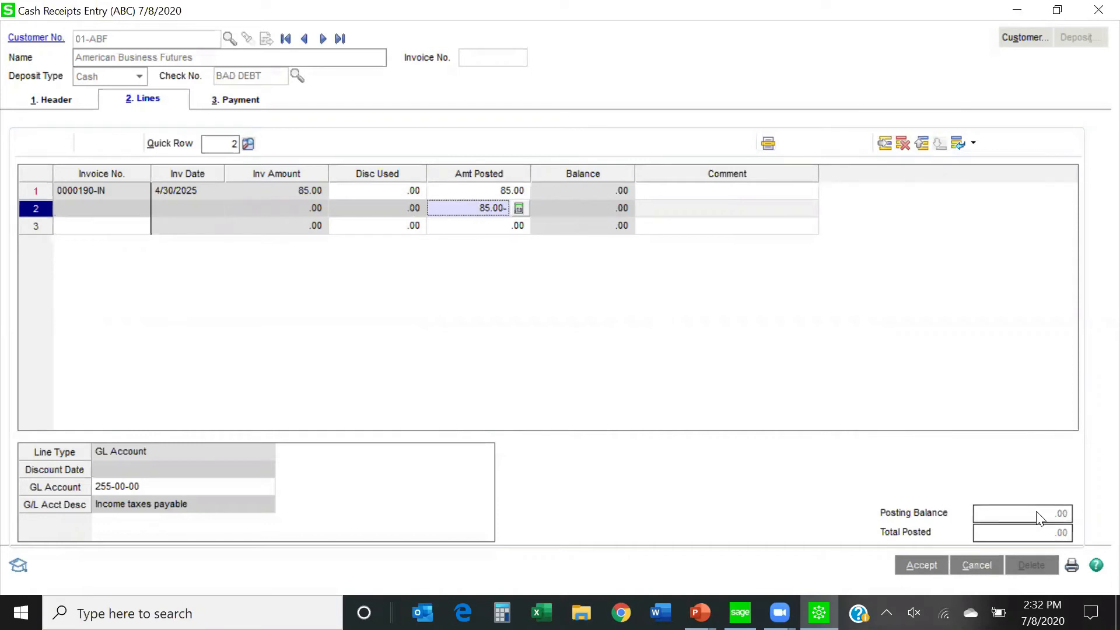
{"action": "left_click", "coordinate": [921, 565]}
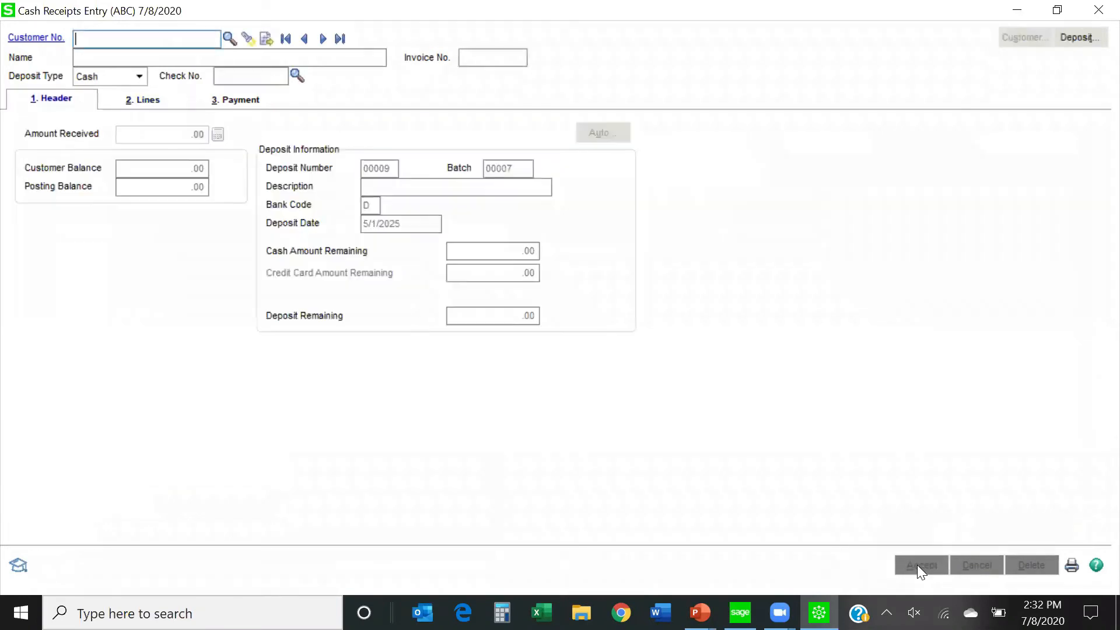
Select batch 00007 for printing and preview the Cash Receipts Journal with full comments enabled.
{"action": "left_click", "coordinate": [1072, 566]}
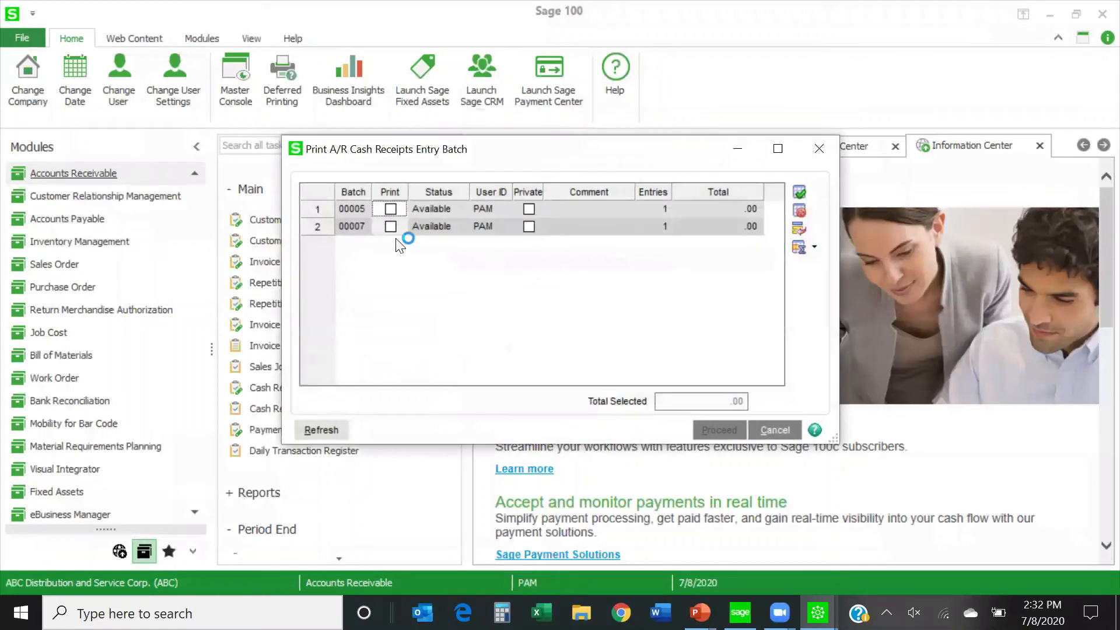
{"action": "left_click", "coordinate": [391, 227]}
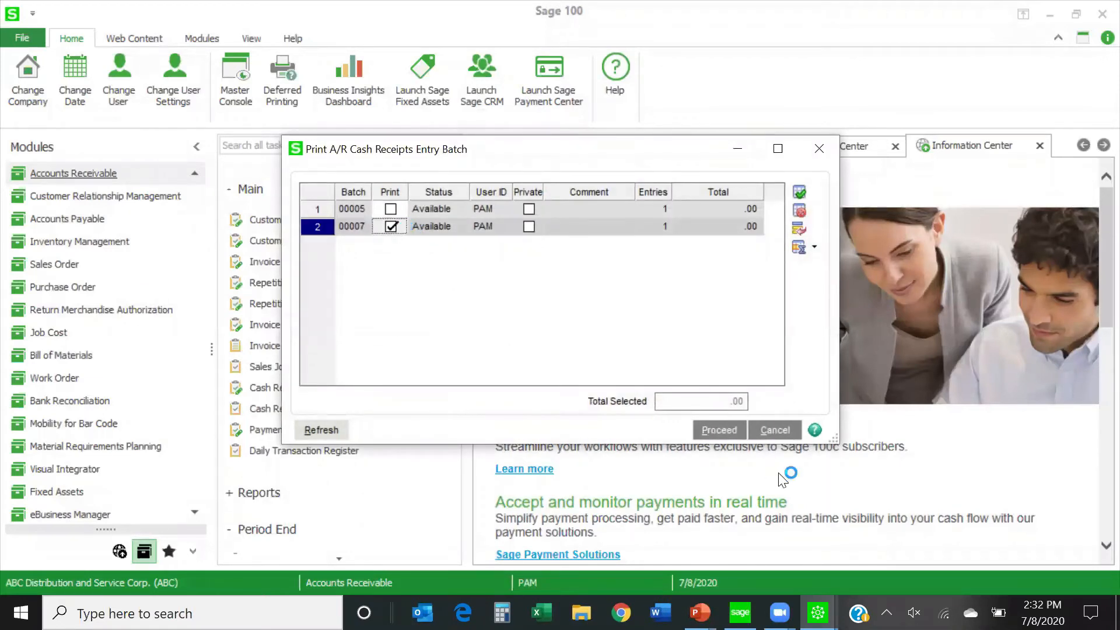
{"action": "left_click", "coordinate": [729, 431]}
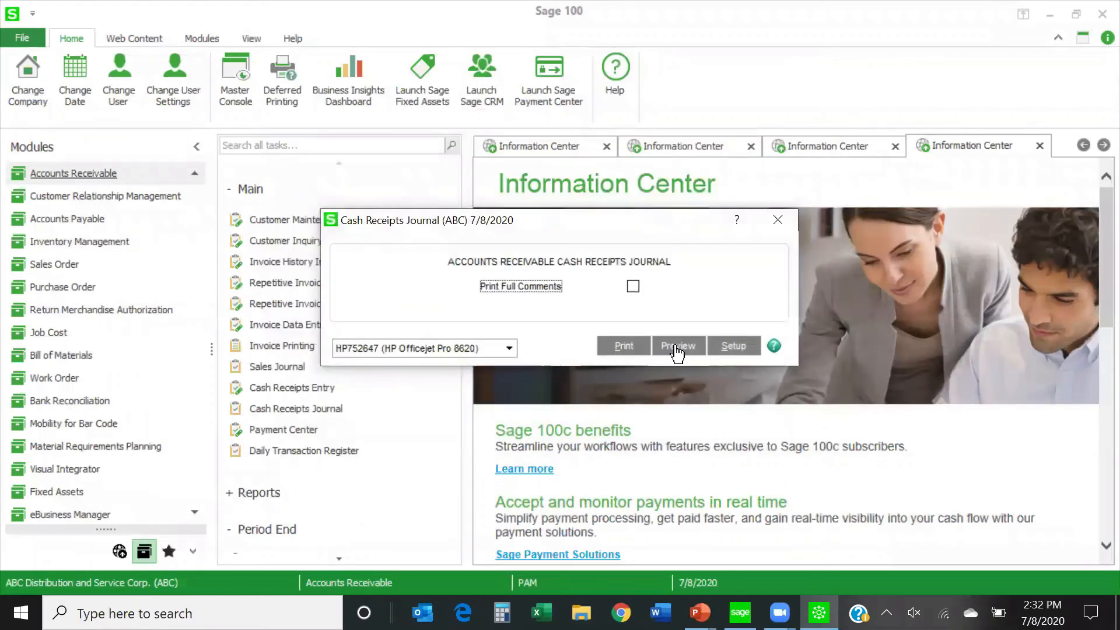
{"action": "left_click", "coordinate": [632, 286]}
{"action": "left_click", "coordinate": [674, 347]}
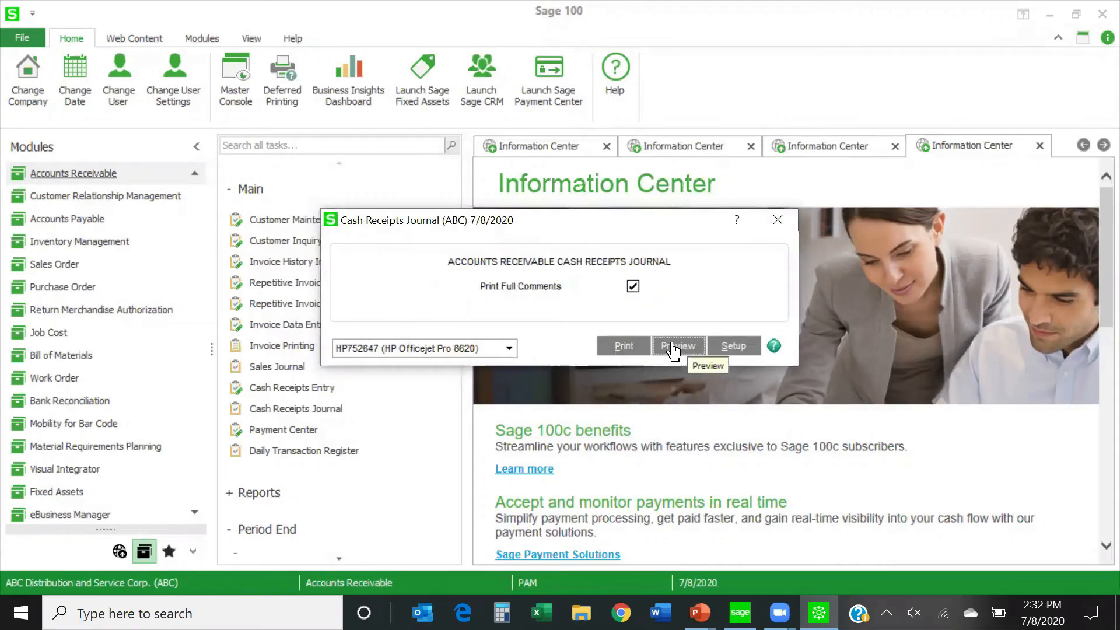
{"action": "left_click", "coordinate": [673, 347]}
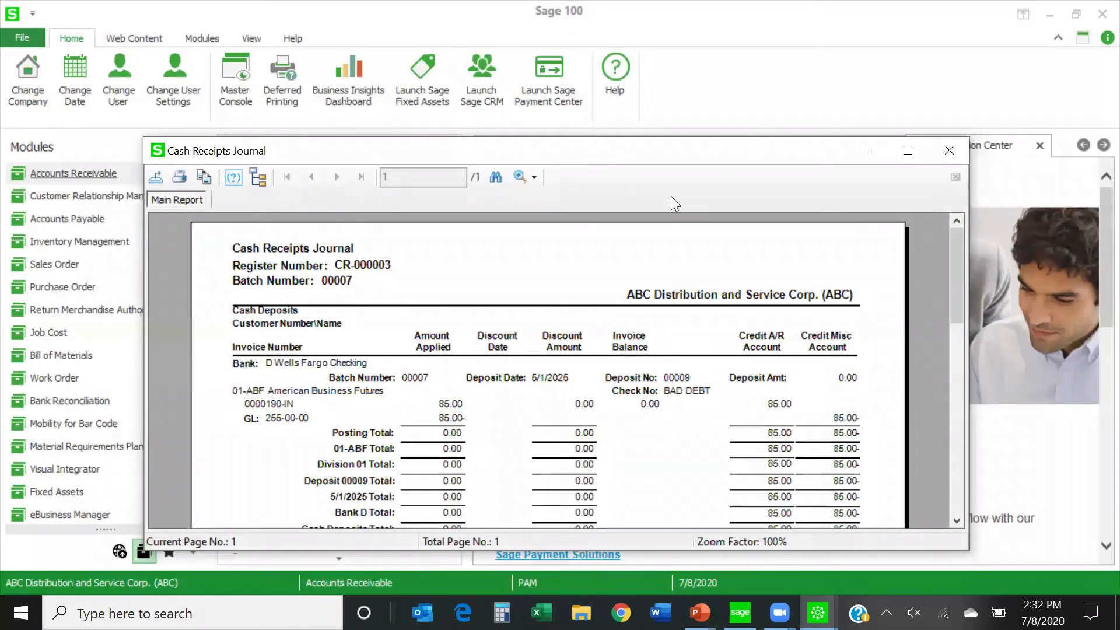
Close the journal and division recap previews, update the Cash Receipts Journal, and decline printing the Daily Transaction Register.
{"action": "left_click", "coordinate": [949, 150]}
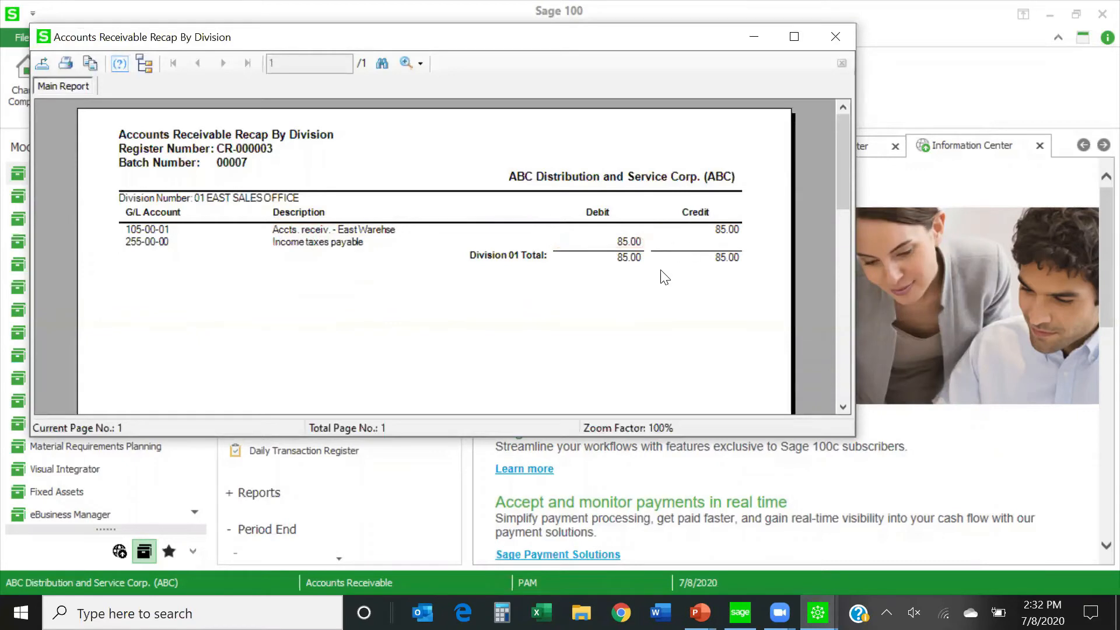
{"action": "left_click", "coordinate": [837, 35]}
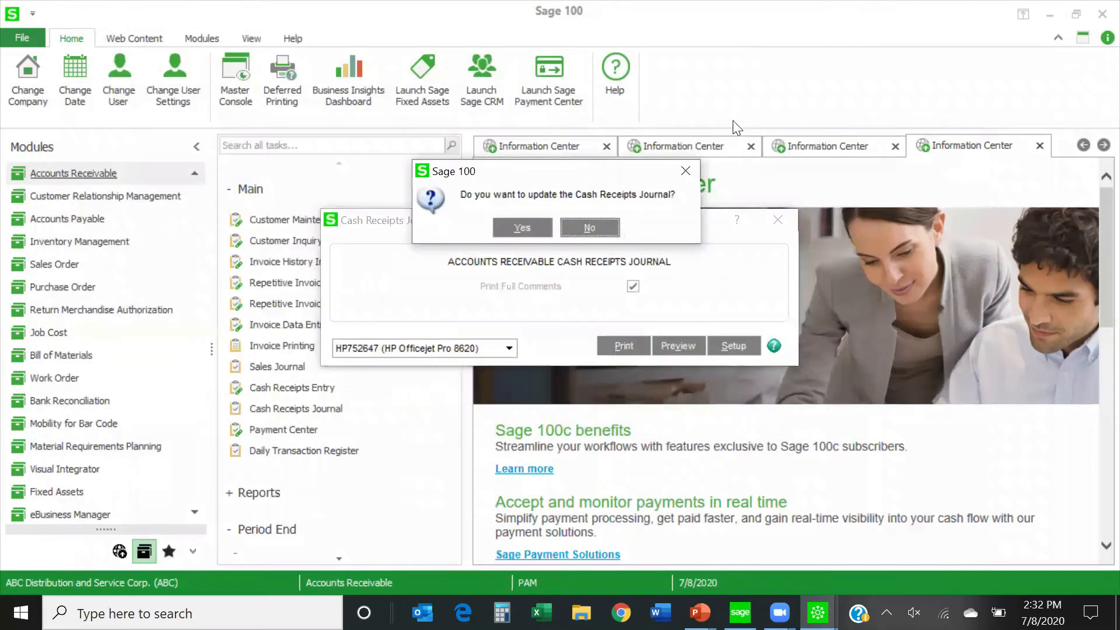
{"action": "left_click", "coordinate": [518, 228]}
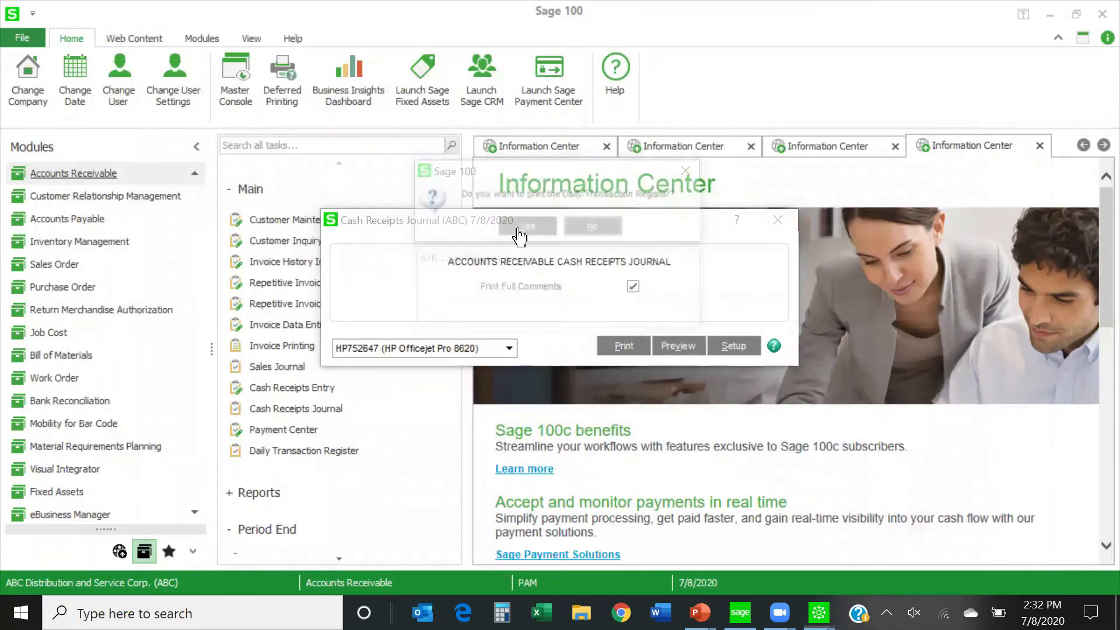
{"action": "left_click", "coordinate": [599, 229]}
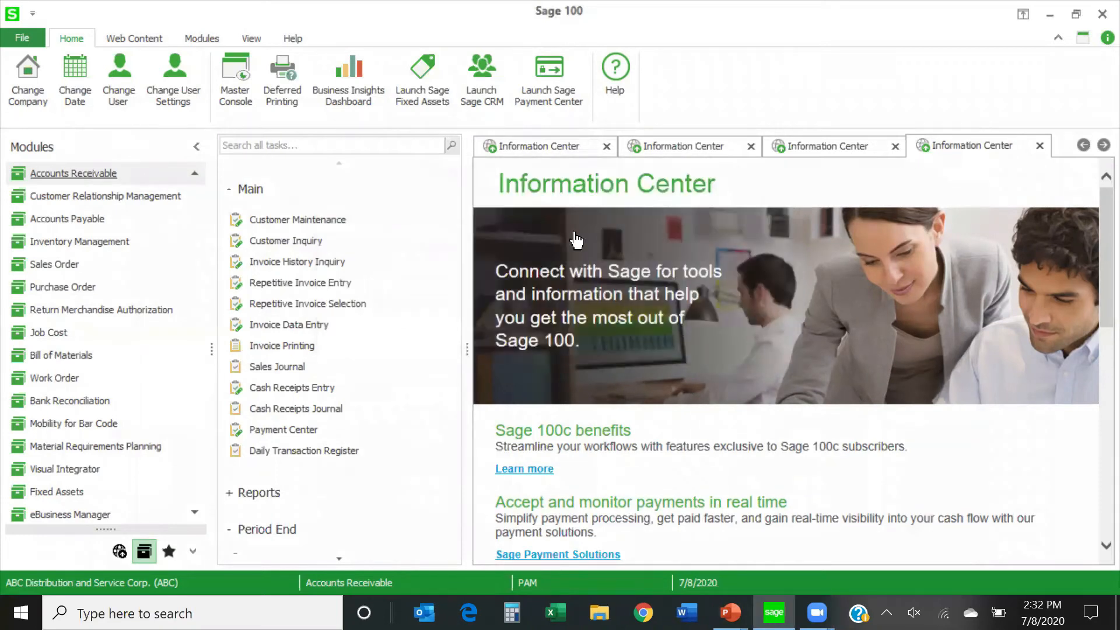
Look up American Business Futures in Customer Maintenance and examine the transactions posted against invoice 0000190.
{"action": "left_click", "coordinate": [335, 229]}
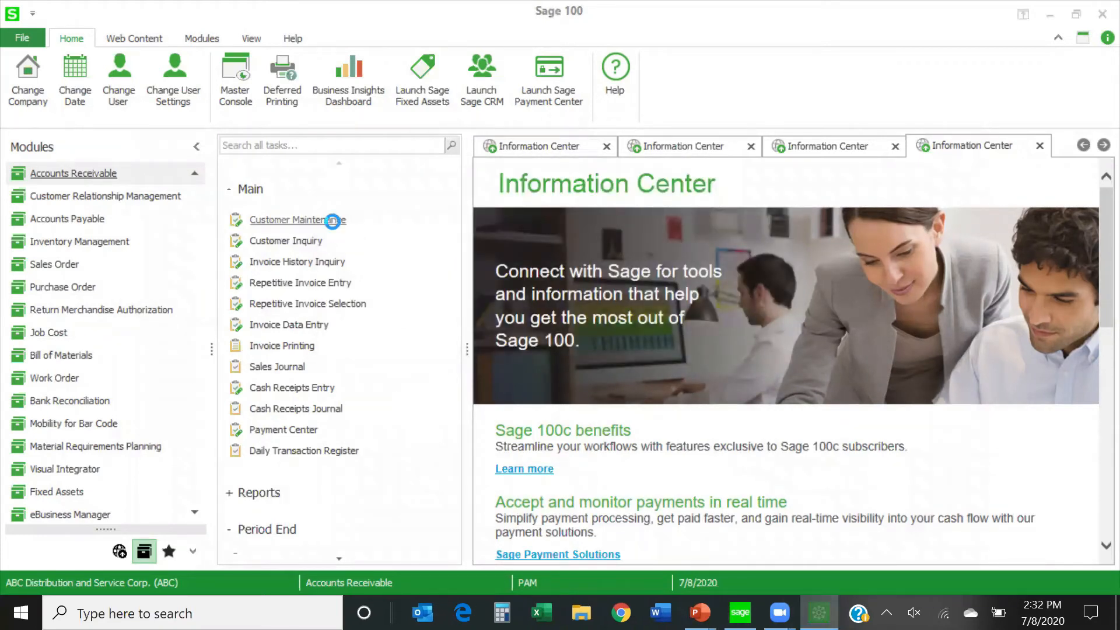
{"action": "left_click", "coordinate": [400, 94]}
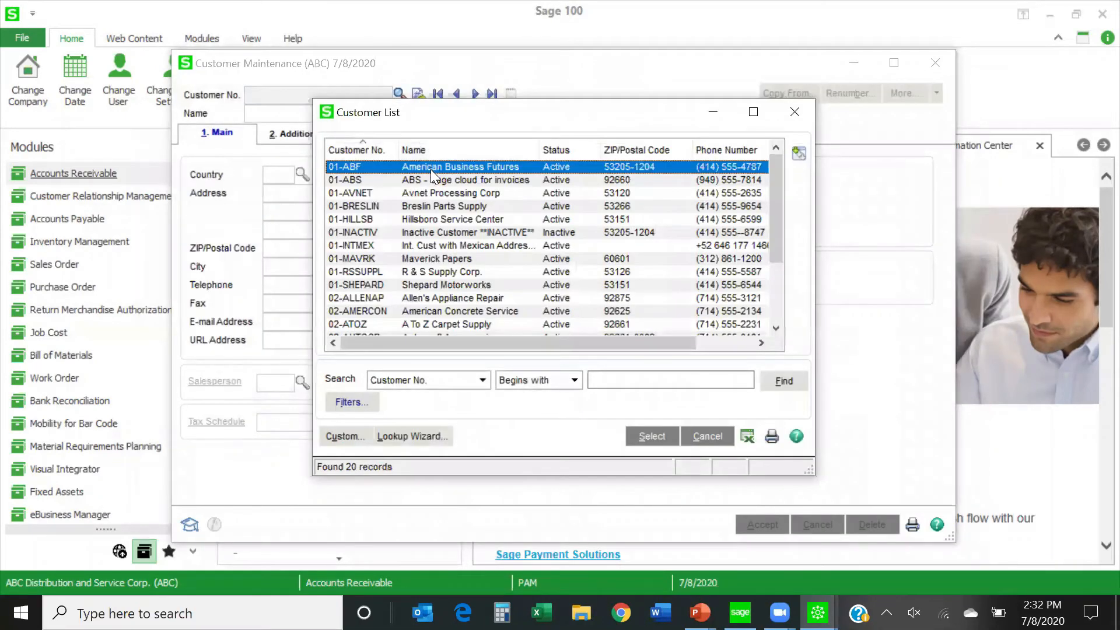
{"action": "double_click", "coordinate": [430, 169]}
{"action": "left_click", "coordinate": [698, 477]}
{"action": "left_click", "coordinate": [601, 136]}
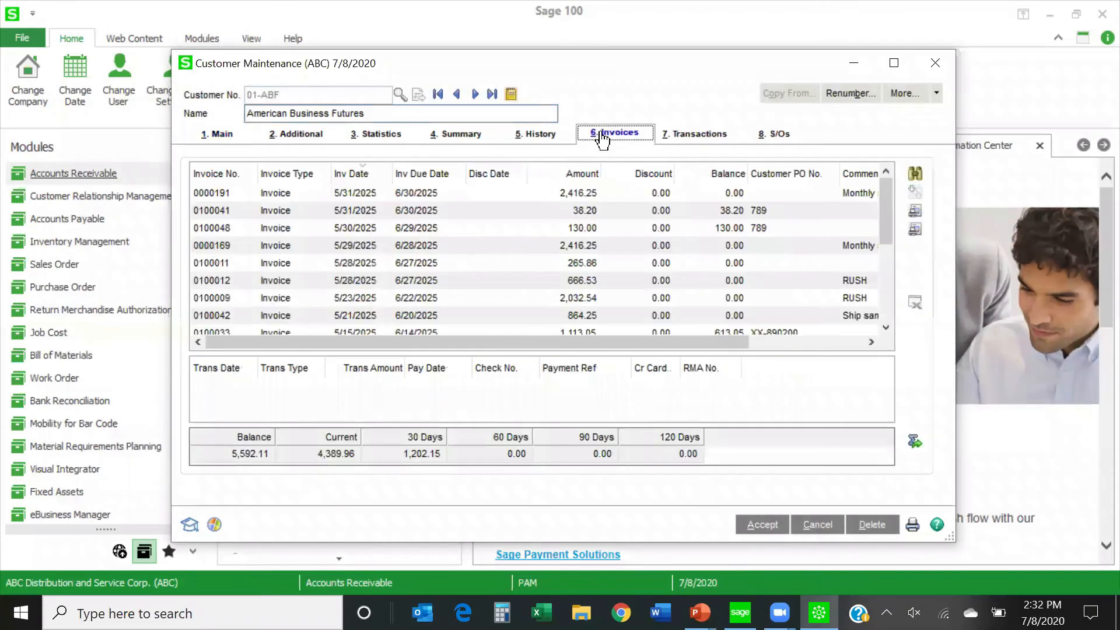
{"action": "scroll", "coordinate": [205, 280], "scroll_direction": "down", "scroll_amount": 3}
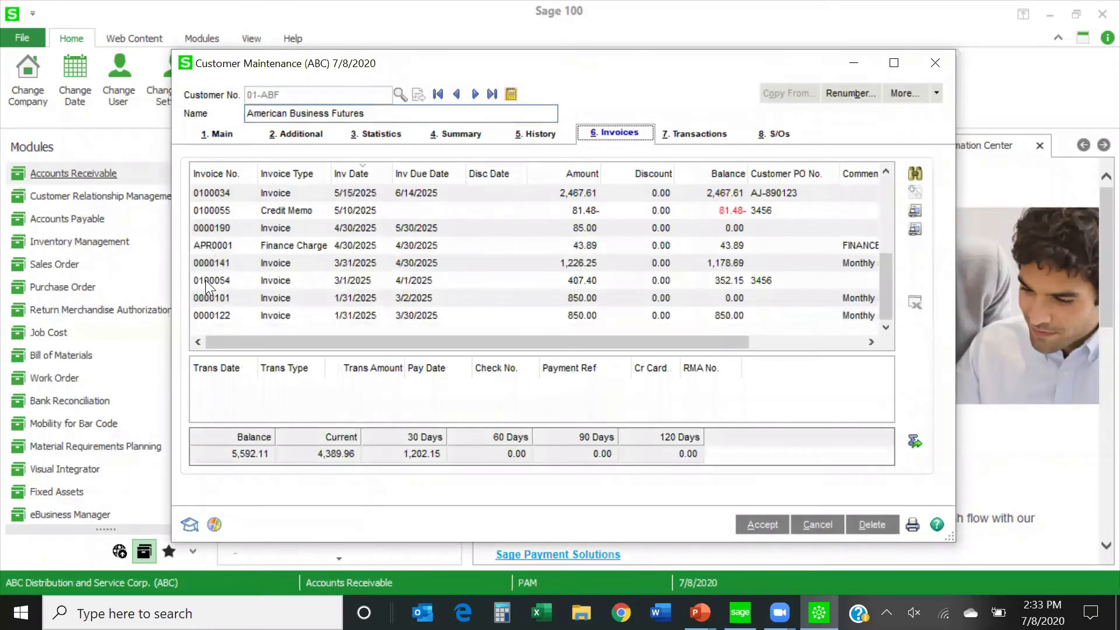
{"action": "left_click", "coordinate": [216, 230]}
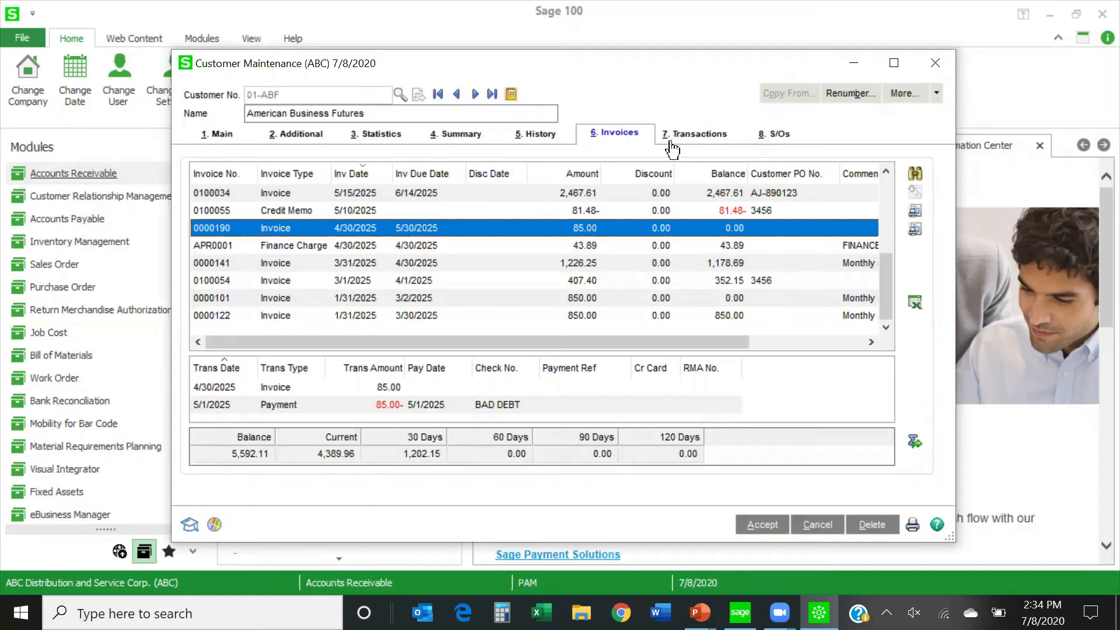
Switch between American Business Futures and the following customer to view the auto-displayed Invoicing policy memo, dismissing it each time.
{"action": "left_click", "coordinate": [475, 95]}
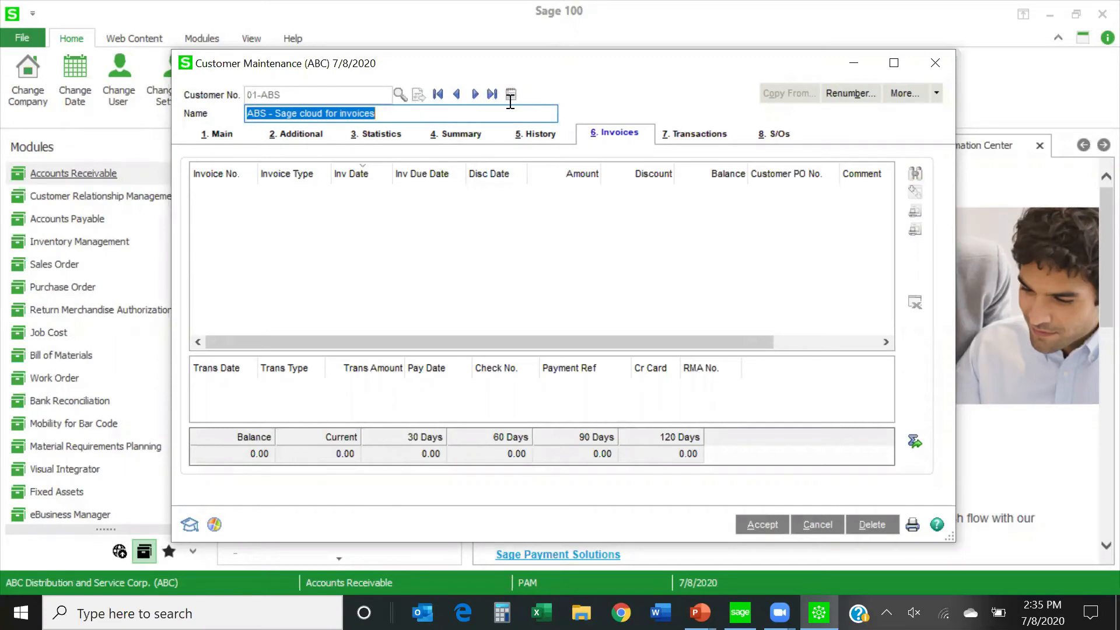
{"action": "left_click", "coordinate": [456, 94]}
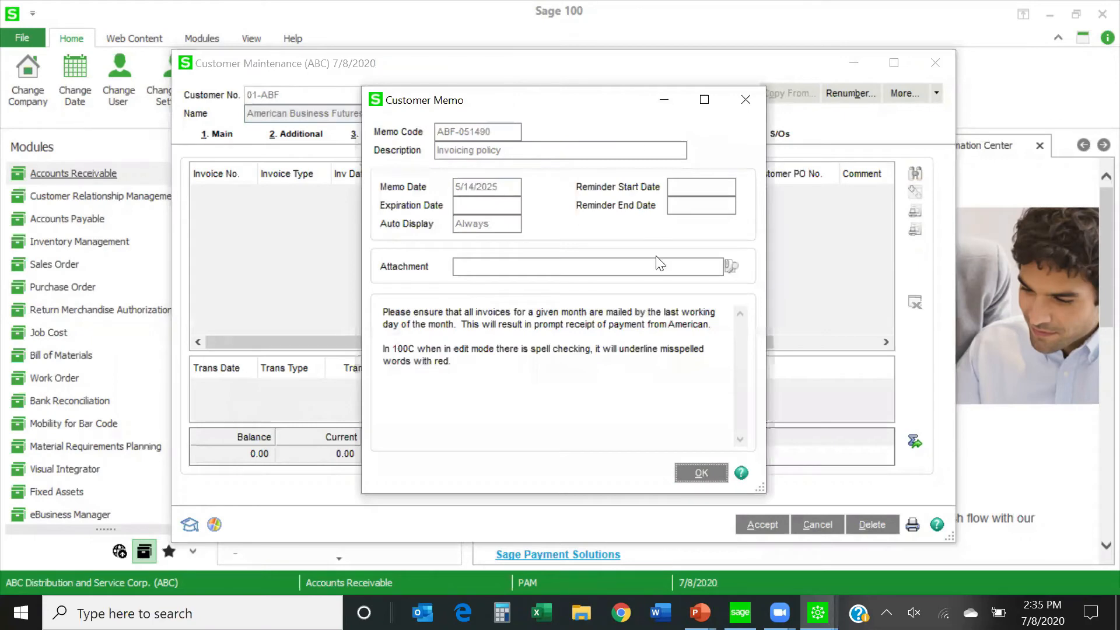
{"action": "left_click", "coordinate": [713, 472]}
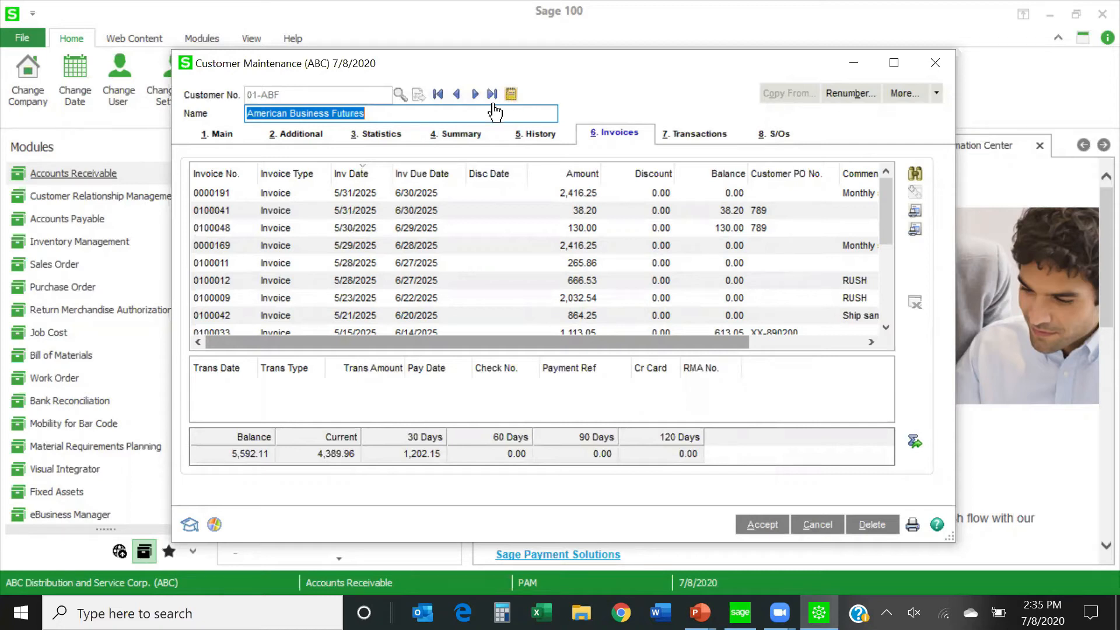
{"action": "left_click", "coordinate": [475, 94]}
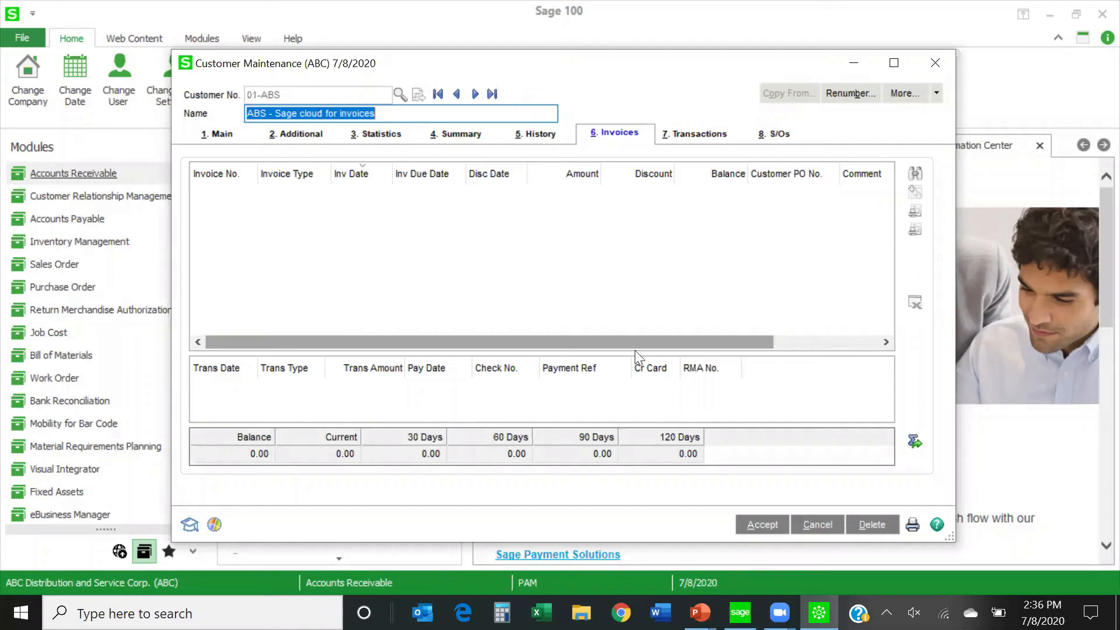
{"action": "left_click", "coordinate": [457, 94]}
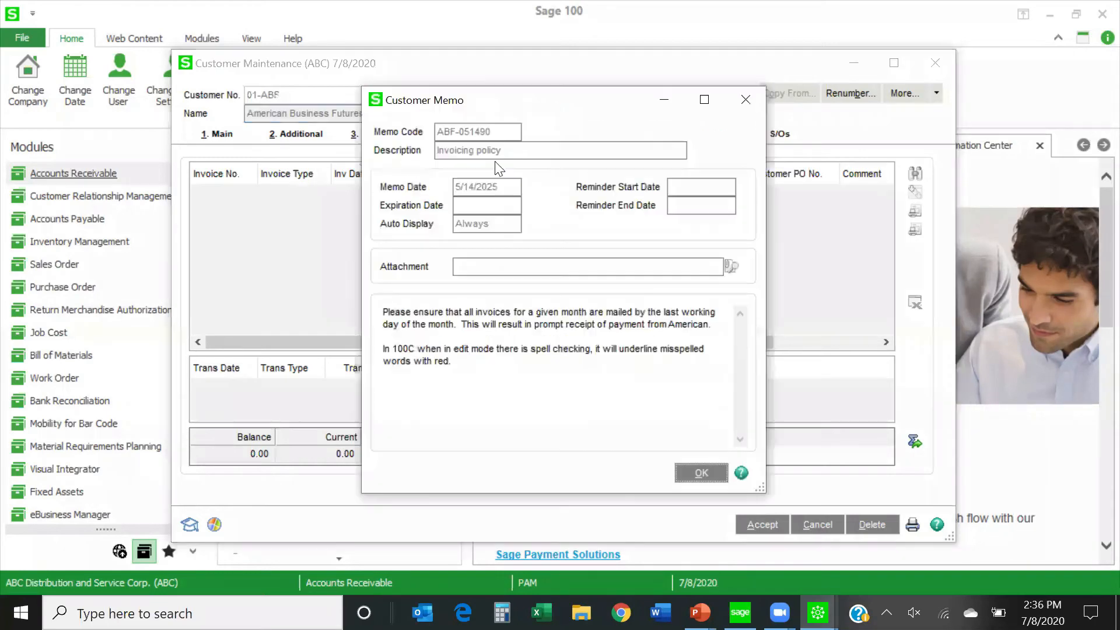
{"action": "left_click", "coordinate": [694, 472]}
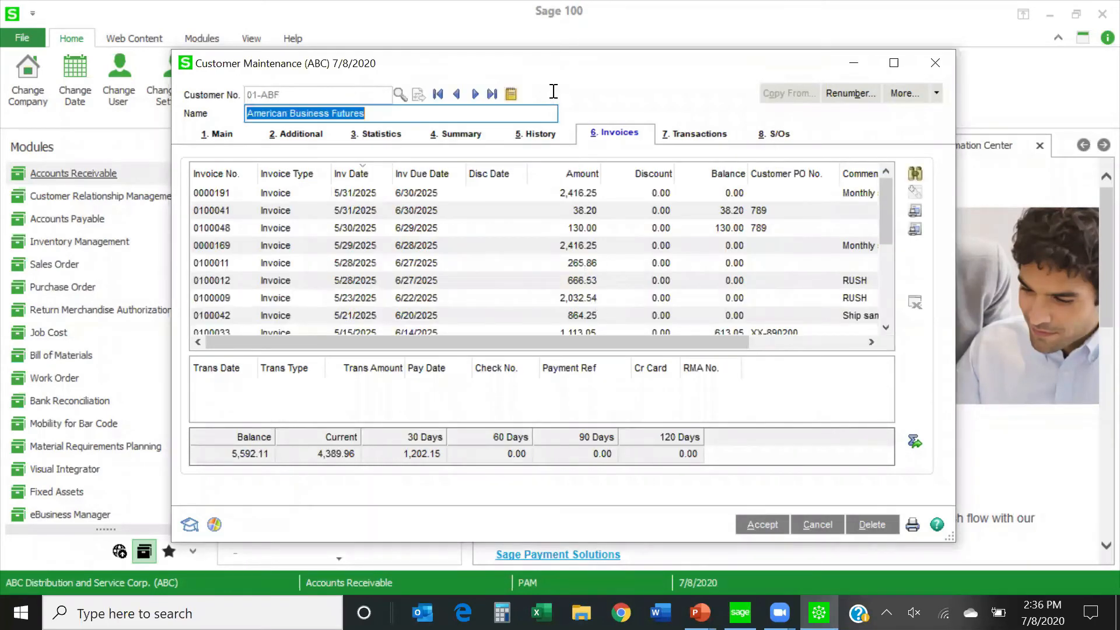
Review the COLLECTION memo for American Business Futures, including its reminder dates and note, and close it without edits.
{"action": "left_click", "coordinate": [512, 94]}
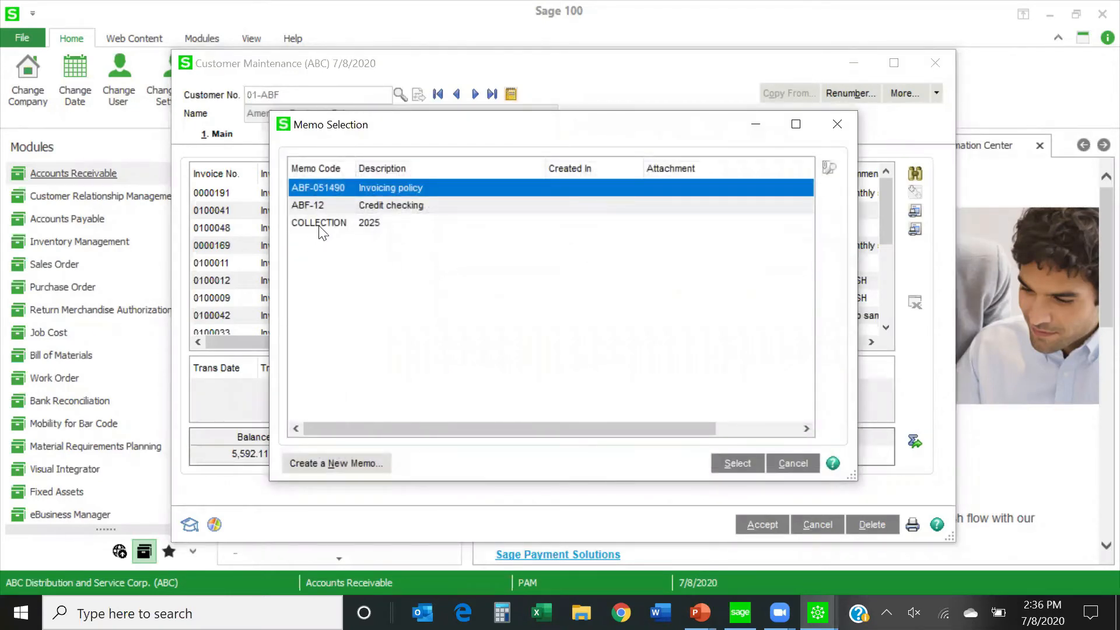
{"action": "left_click_drag", "start_coordinate": [432, 131], "coordinate": [449, 97]}
{"action": "double_click", "coordinate": [338, 190]}
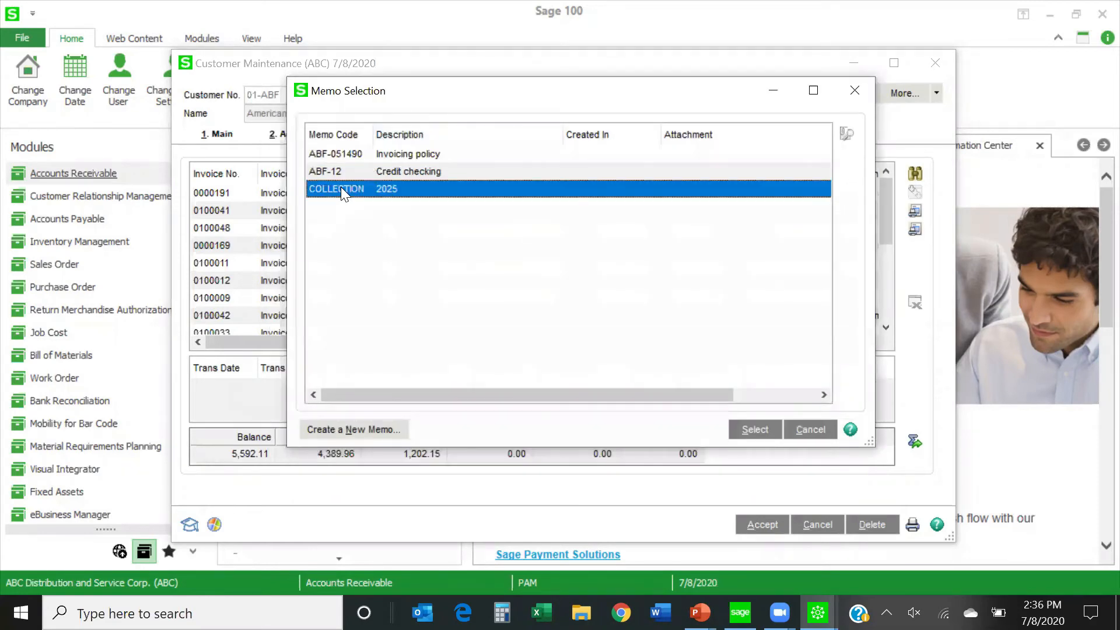
{"action": "left_click", "coordinate": [466, 150]}
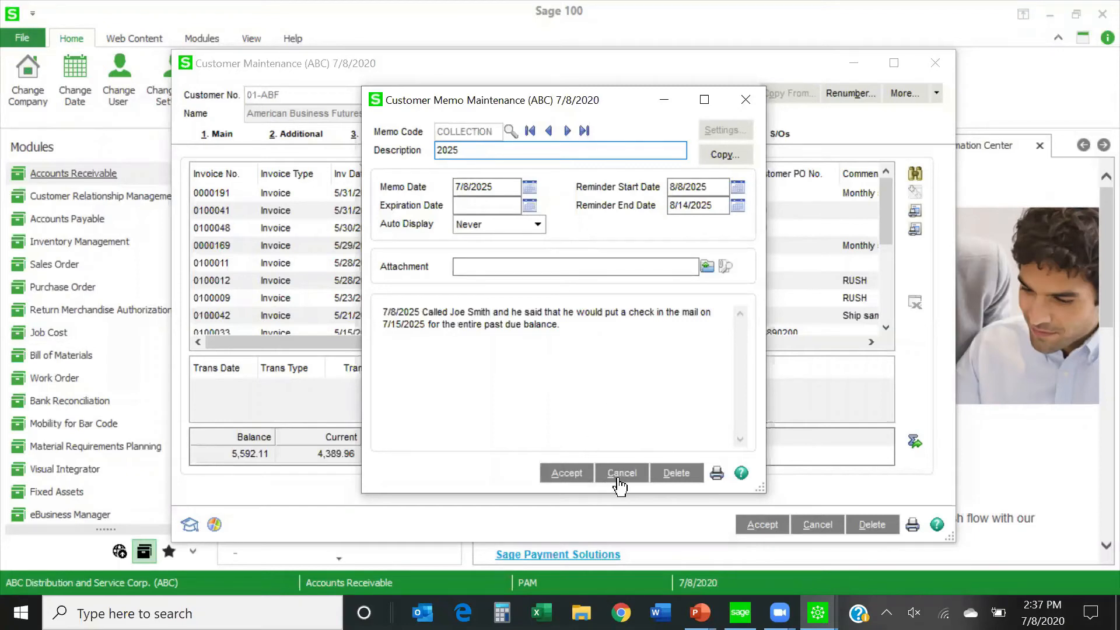
{"action": "left_click", "coordinate": [569, 482]}
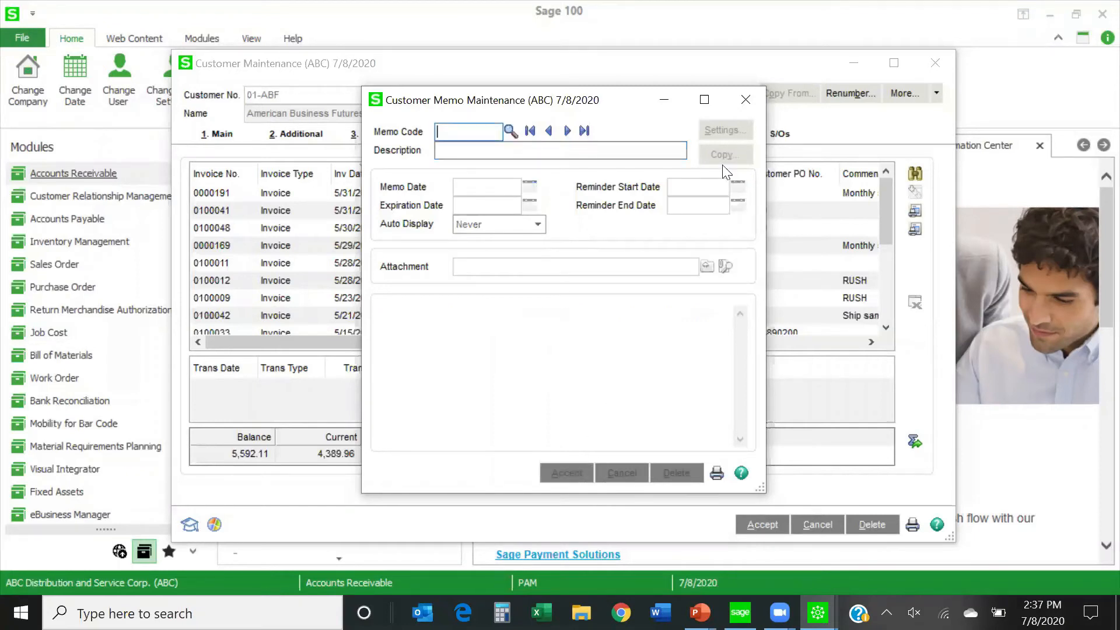
{"action": "left_click", "coordinate": [749, 96]}
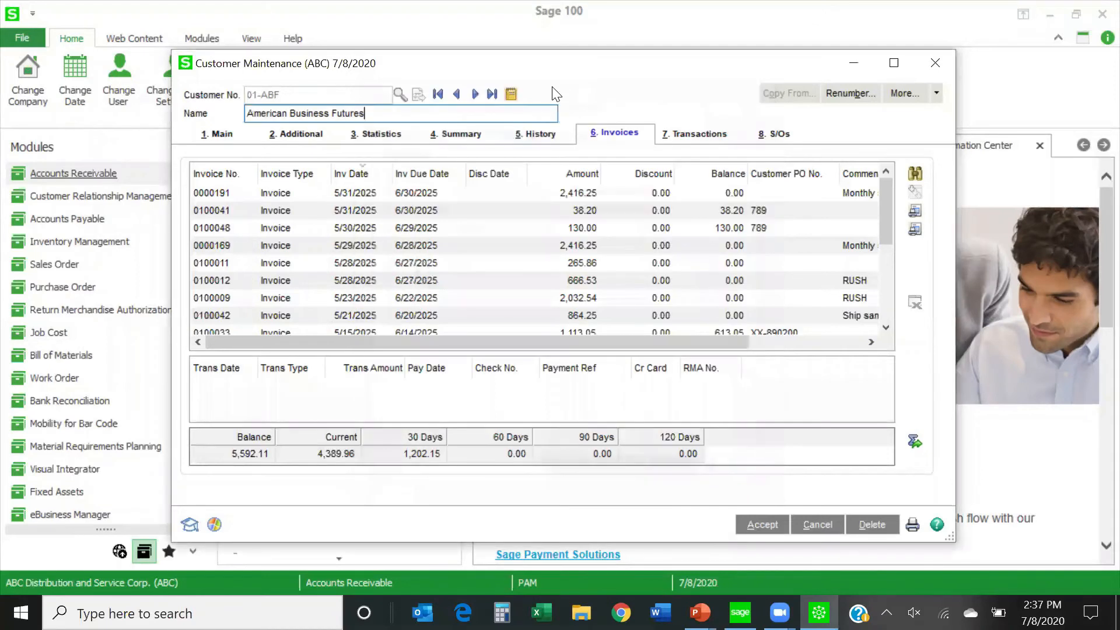
Switch to customer ABS - Sage cloud for invoices, open its memo maintenance, and check the list of existing memo codes.
{"action": "left_click", "coordinate": [475, 94]}
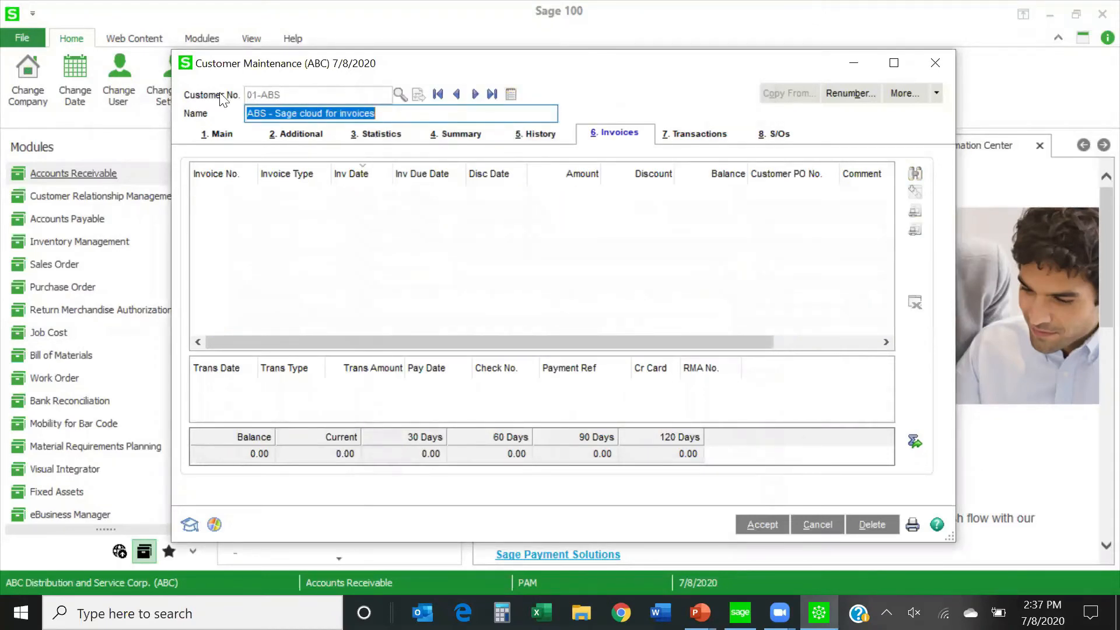
{"action": "left_click", "coordinate": [512, 96]}
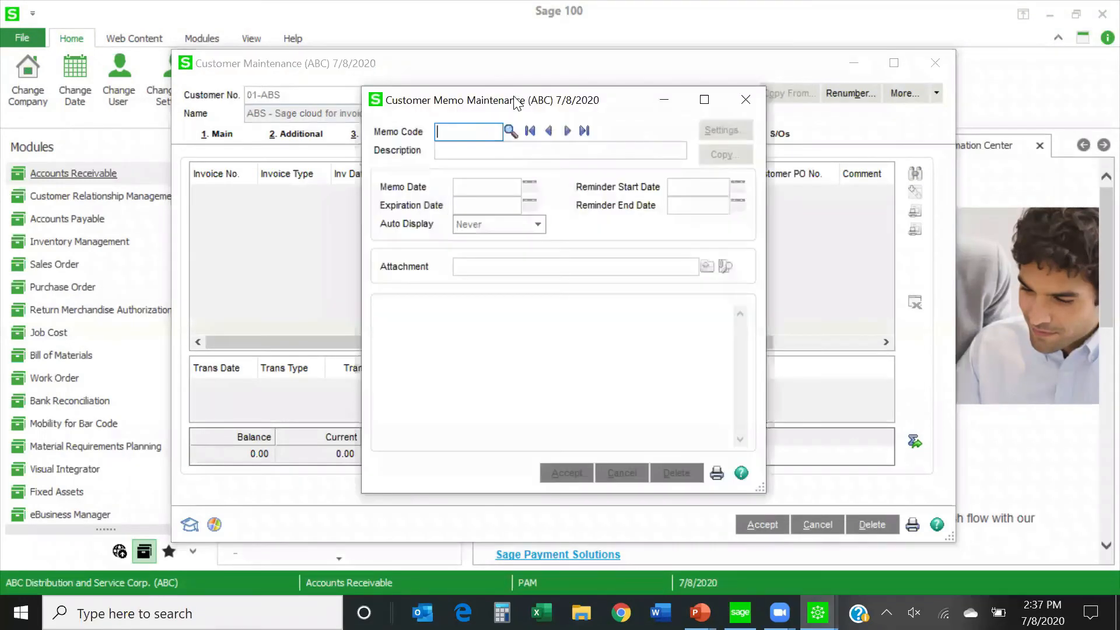
{"action": "left_click", "coordinate": [512, 131]}
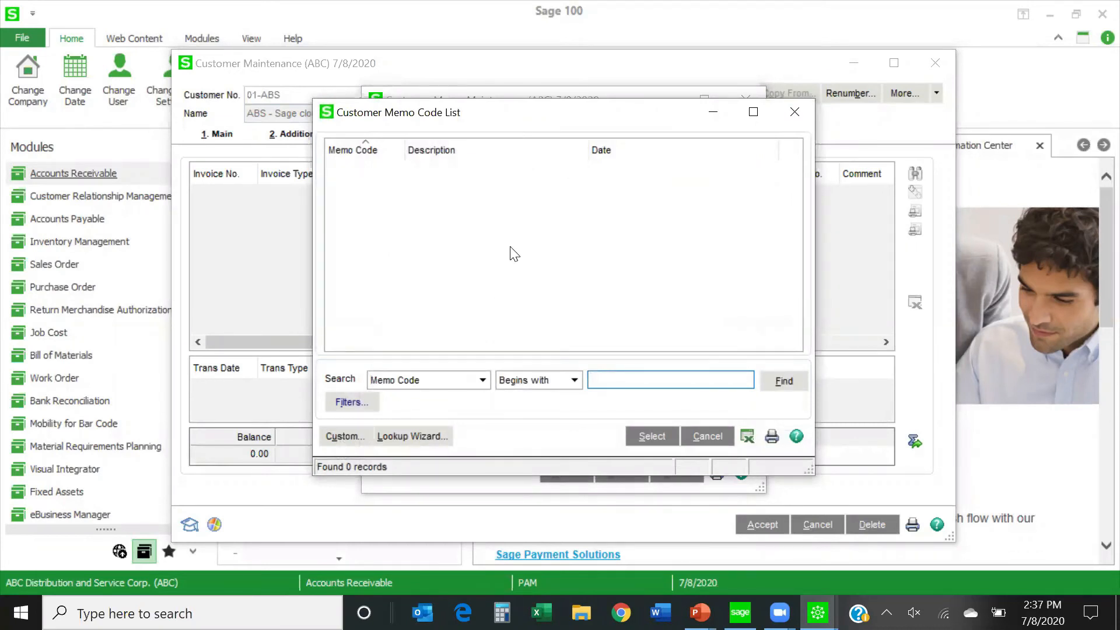
{"action": "left_click", "coordinate": [795, 112]}
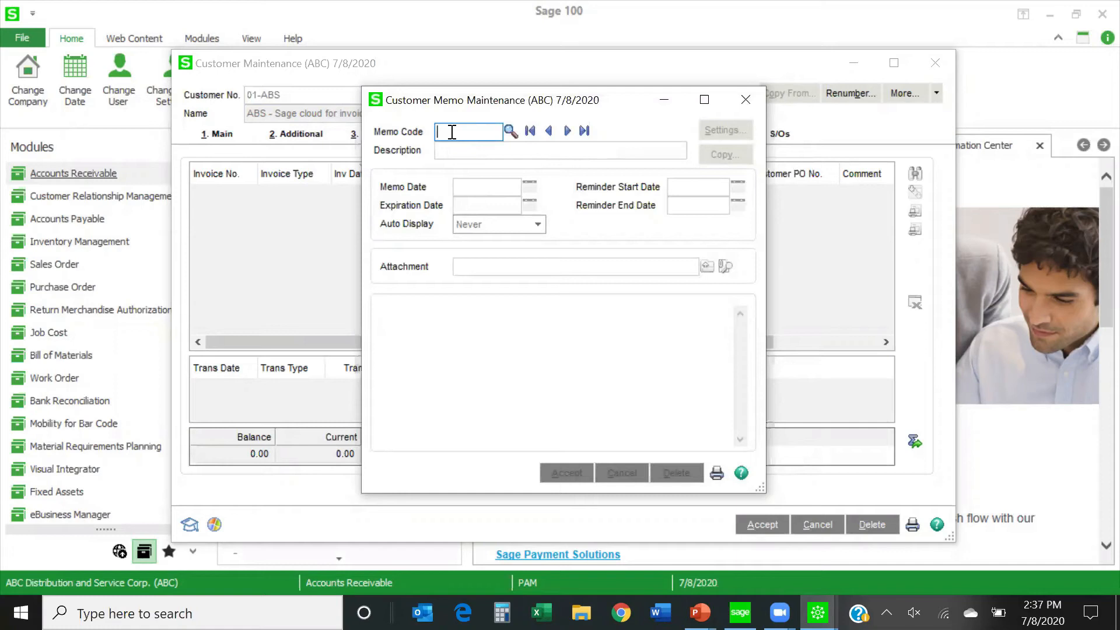
Enter COLLECTION as the memo code of a new customer memo.
{"action": "type", "text": "COLLECRTIO"}
{"action": "key", "text": "BackSpace"}
{"action": "key", "text": "BackSpace"}
{"action": "key", "text": "BackSpace"}
{"action": "key", "text": "BackSpace"}
{"action": "type", "text": "TION"}
Set the new memo's description to 2025 and its memo date to 7/8/2025.
{"action": "left_click", "coordinate": [448, 152]}
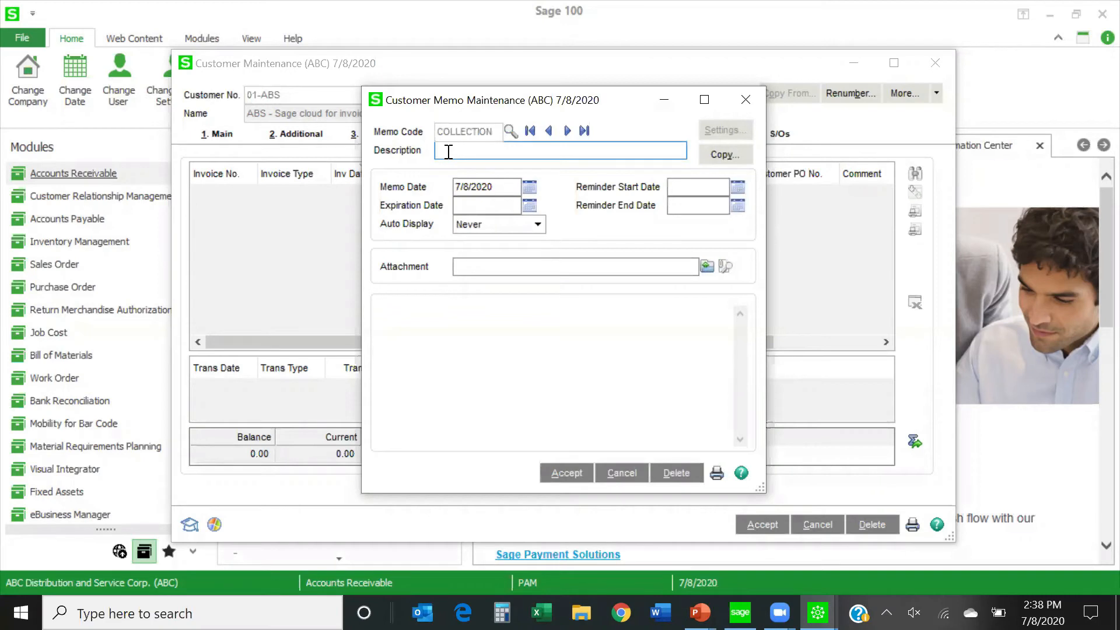
{"action": "type", "text": "2025"}
{"action": "left_click", "coordinate": [508, 187]}
{"action": "key", "text": "BackSpace"}
{"action": "type", "text": "5"}
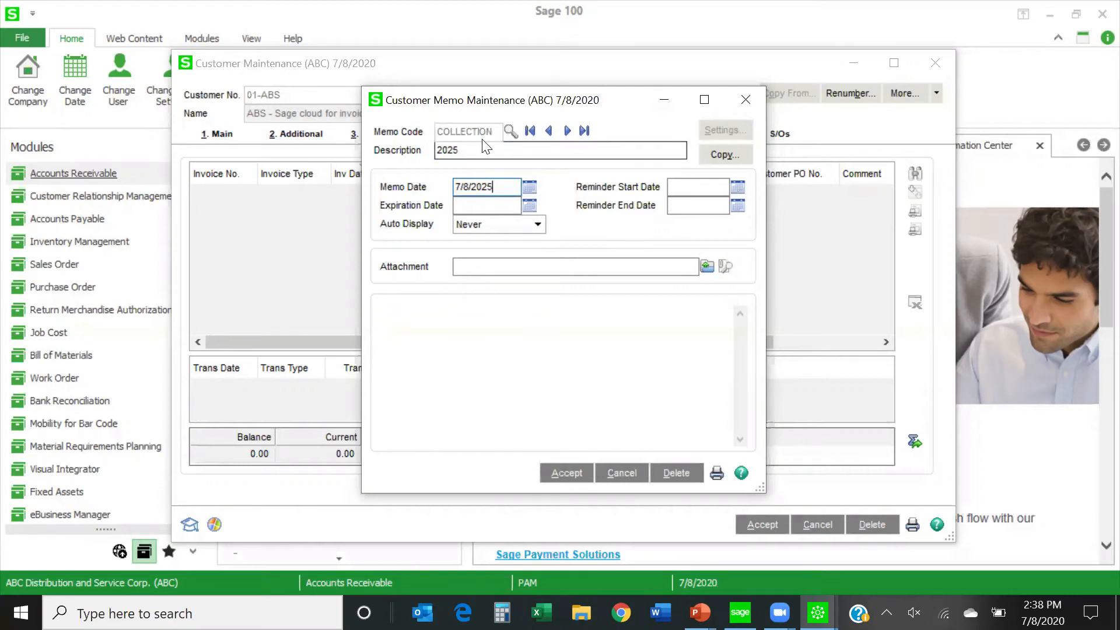
Write a memo note dated 7/8/25 saying the customer's contact was called and promised payment on 8/15/25.
{"action": "left_click", "coordinate": [420, 314]}
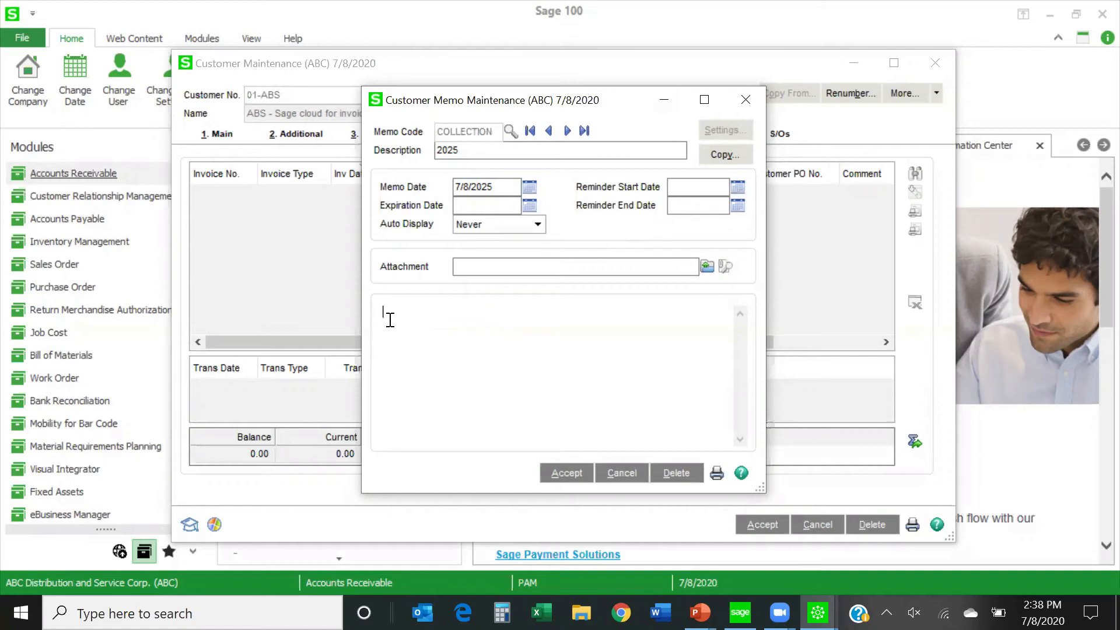
{"action": "type", "text": "7/8/25 called Jody and she promised payment on 8/1"}
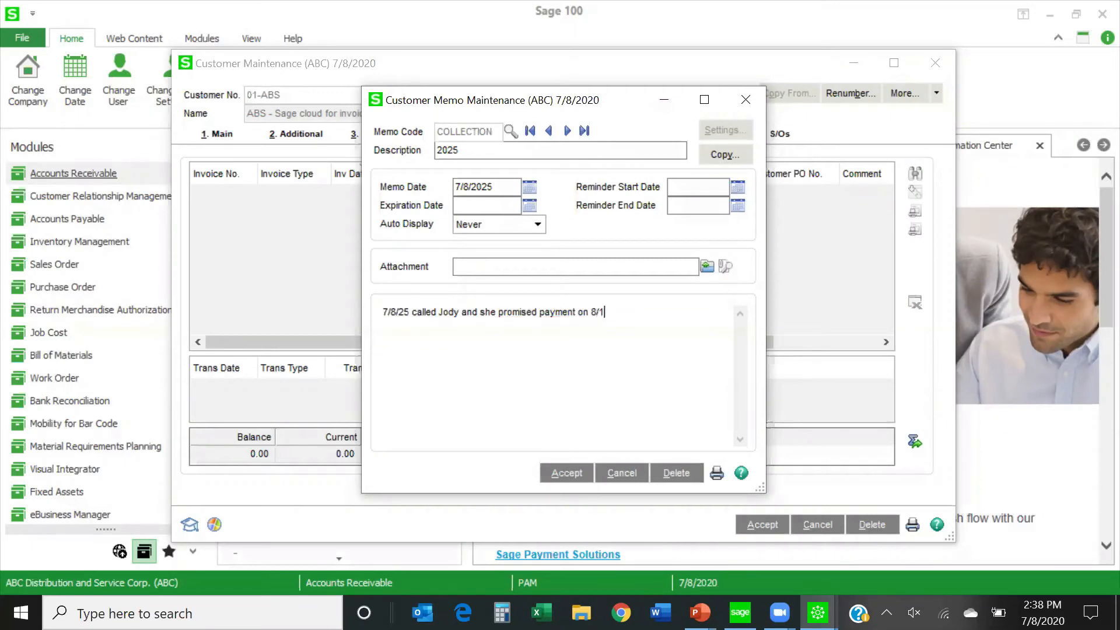
{"action": "type", "text": "5/25."}
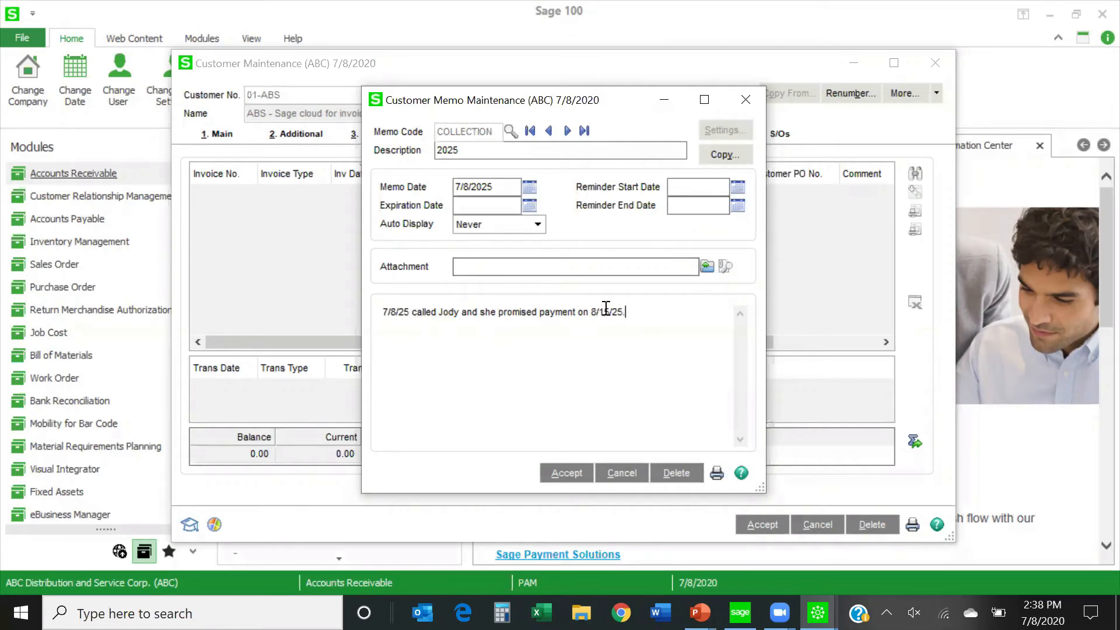
Set the memo's reminder start date to 8/15/2025 and its reminder end date to 8/31/2025.
{"action": "left_click", "coordinate": [688, 188]}
{"action": "type", "text": "0"}
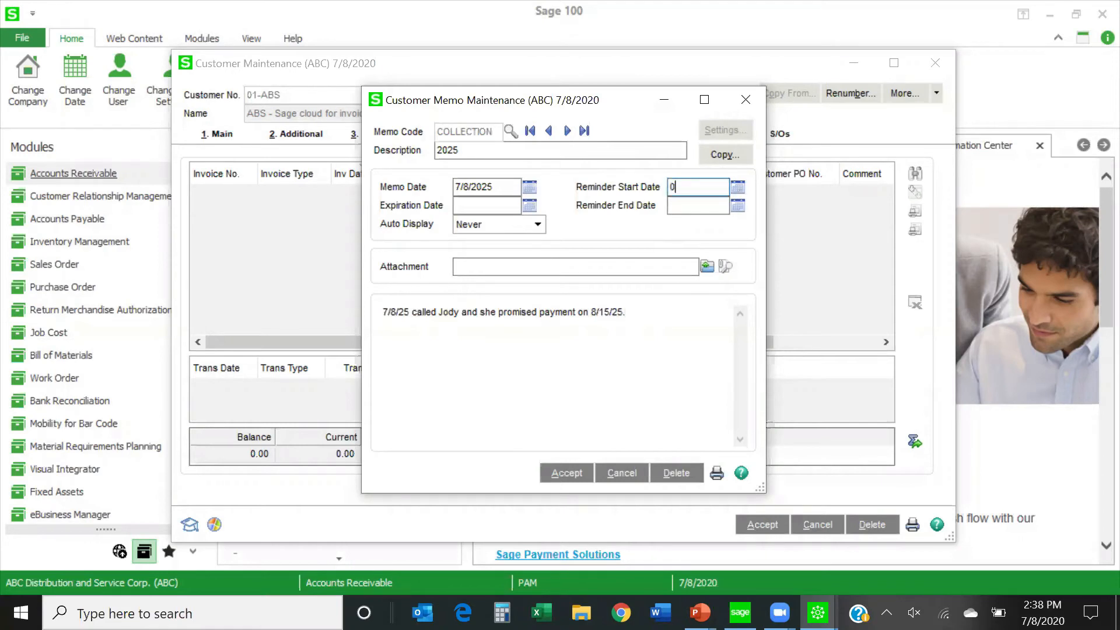
{"action": "type", "text": "8/15/2025"}
{"action": "left_click", "coordinate": [691, 207]}
{"action": "type", "text": "08/3"}
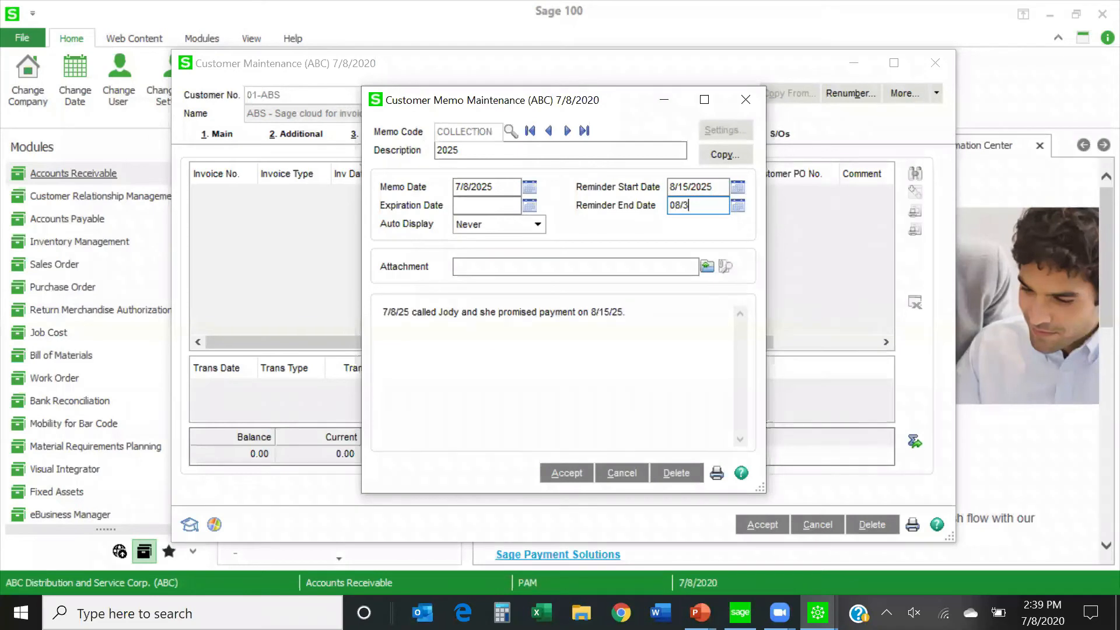
{"action": "type", "text": "1/25"}
{"action": "key", "text": "Tab"}
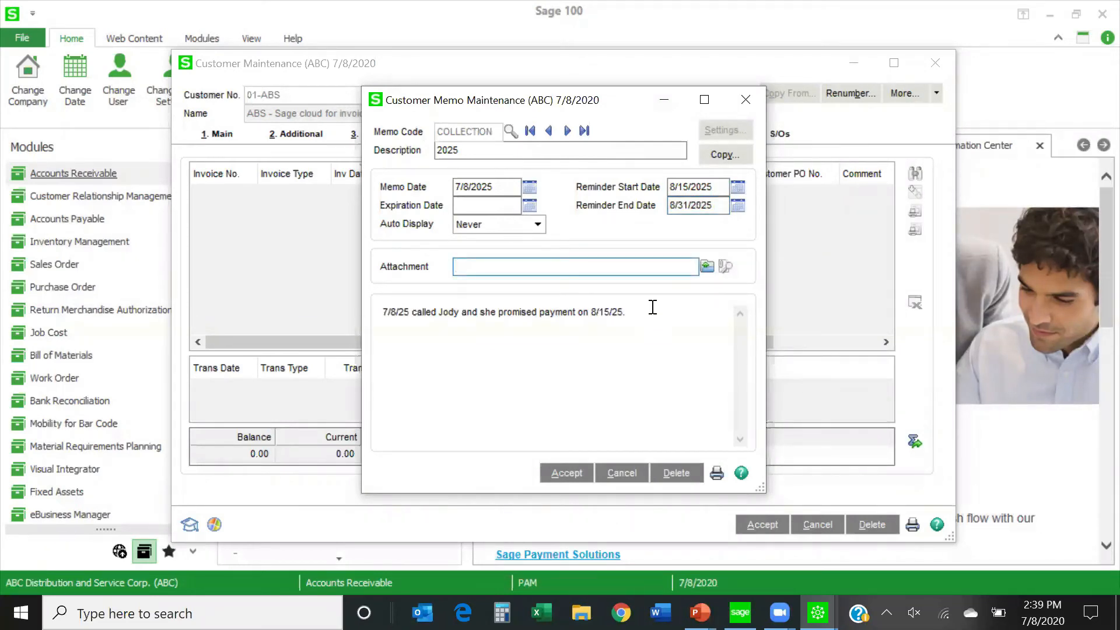
Save the COLLECTION memo and close the customer's memo maintenance.
{"action": "left_click_drag", "start_coordinate": [623, 103], "coordinate": [610, 149]}
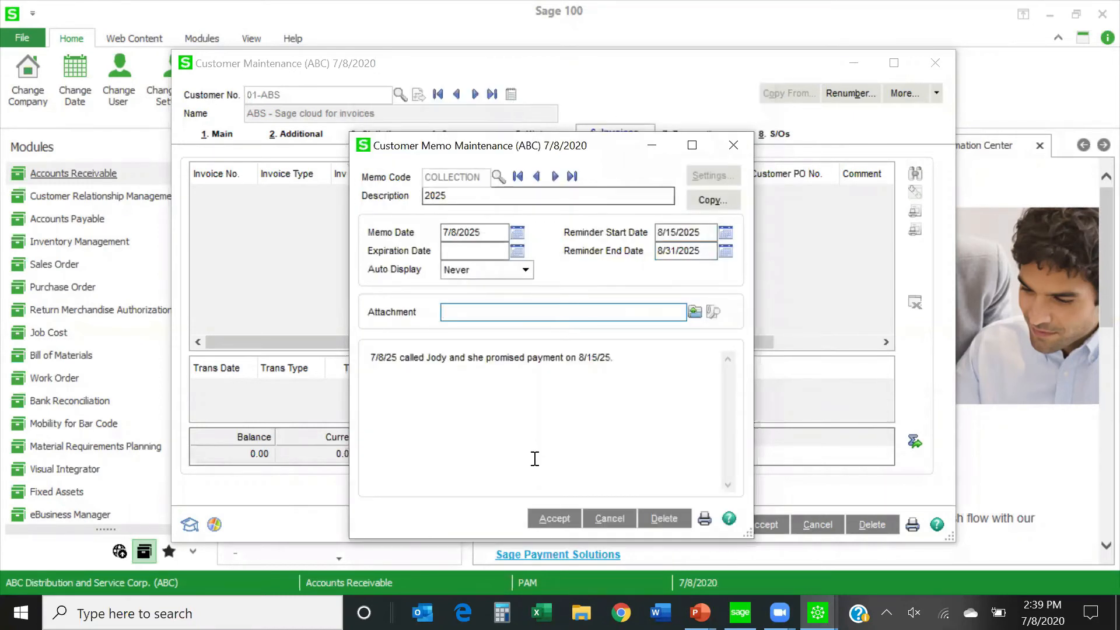
{"action": "left_click", "coordinate": [554, 518]}
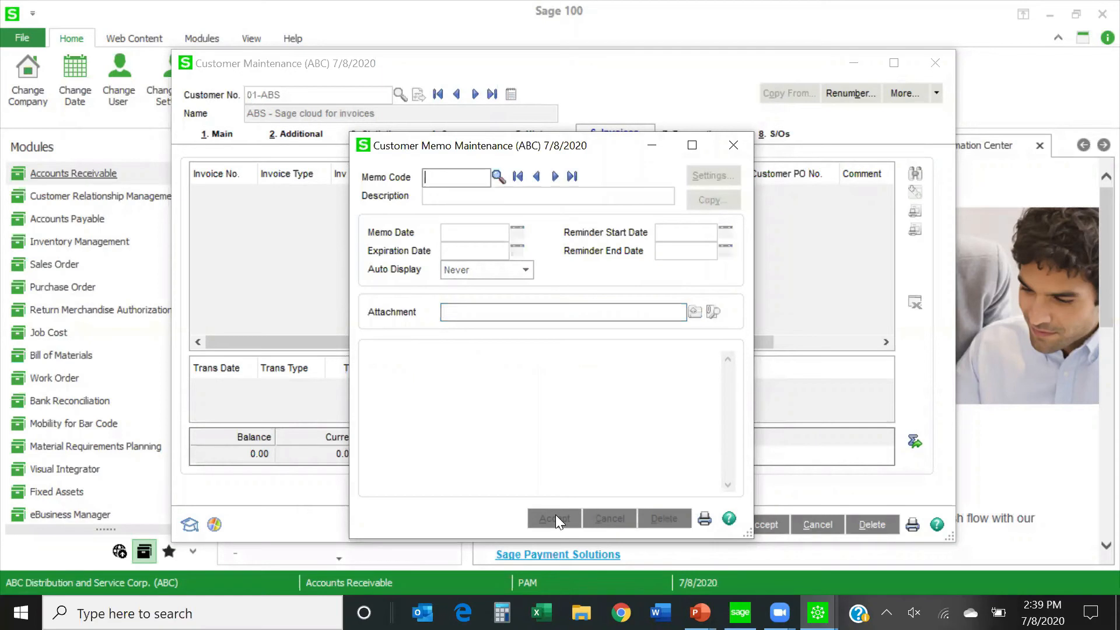
{"action": "left_click", "coordinate": [734, 144]}
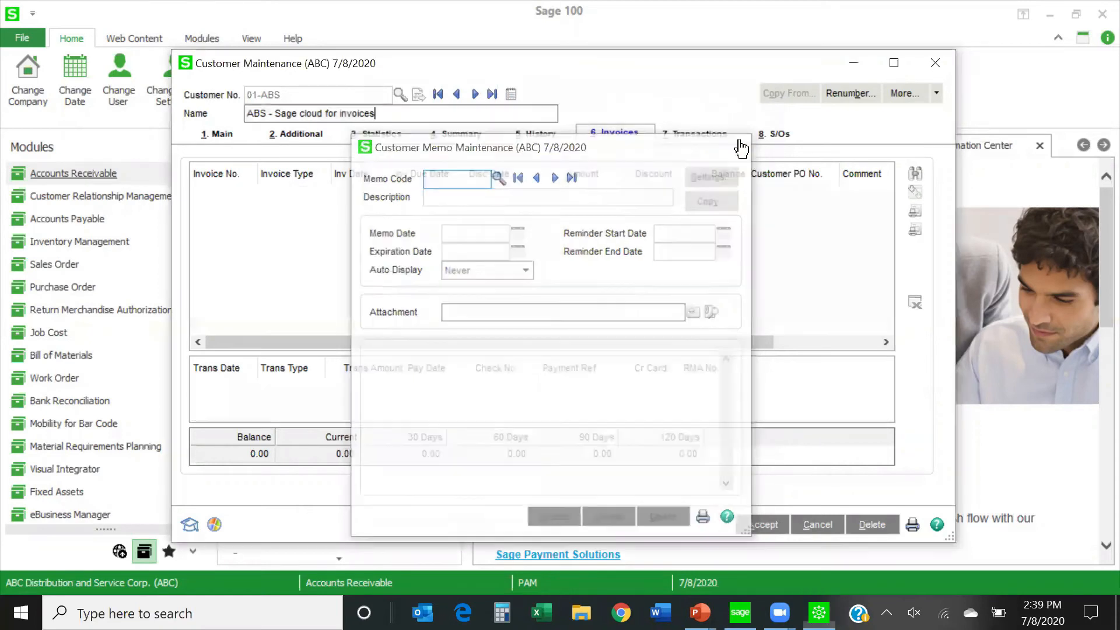
Reopen the COLLECTION memo from the customer record to review it, and leave it without changes.
{"action": "left_click", "coordinate": [512, 95]}
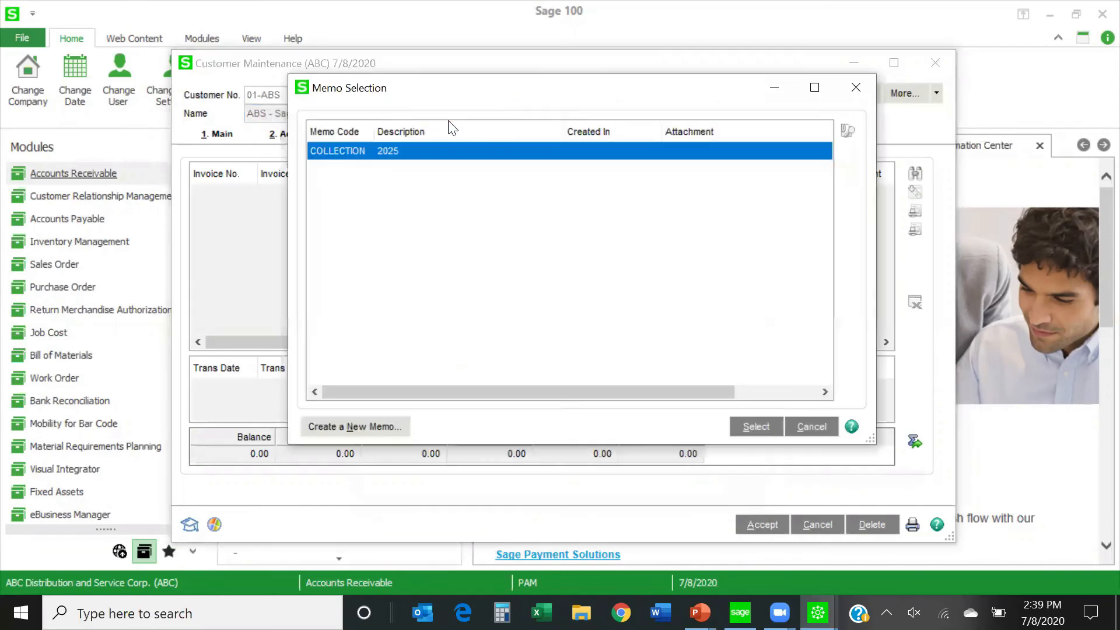
{"action": "double_click", "coordinate": [390, 152]}
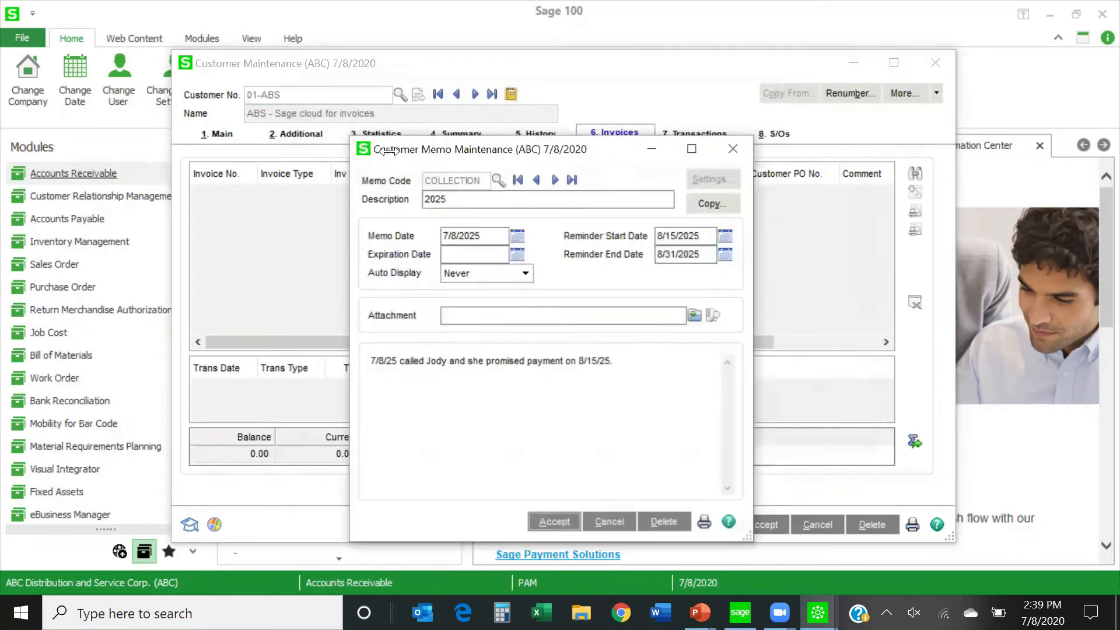
{"action": "left_click", "coordinate": [609, 522]}
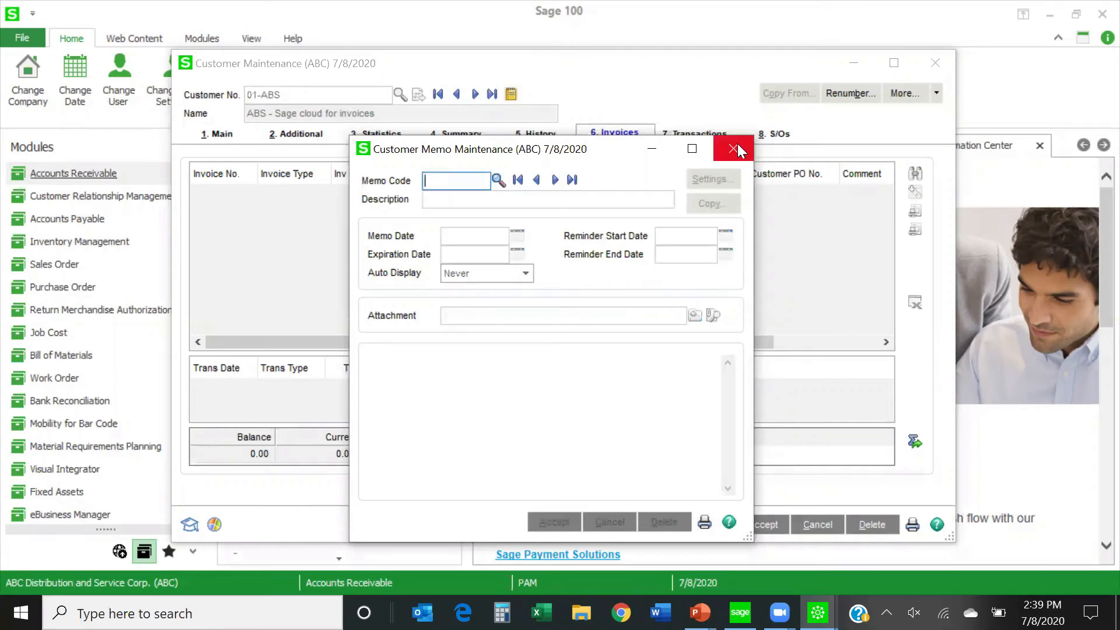
Look up the COLLECTION memo again and start a new line above its existing note with the date 8/20/25.
{"action": "left_click", "coordinate": [497, 181]}
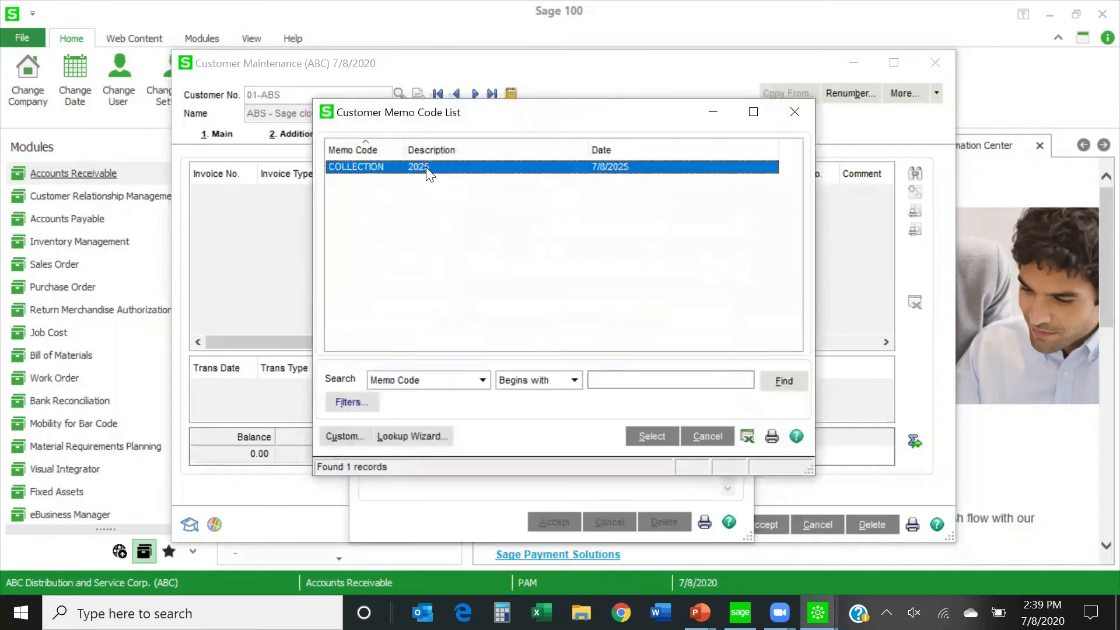
{"action": "double_click", "coordinate": [426, 167]}
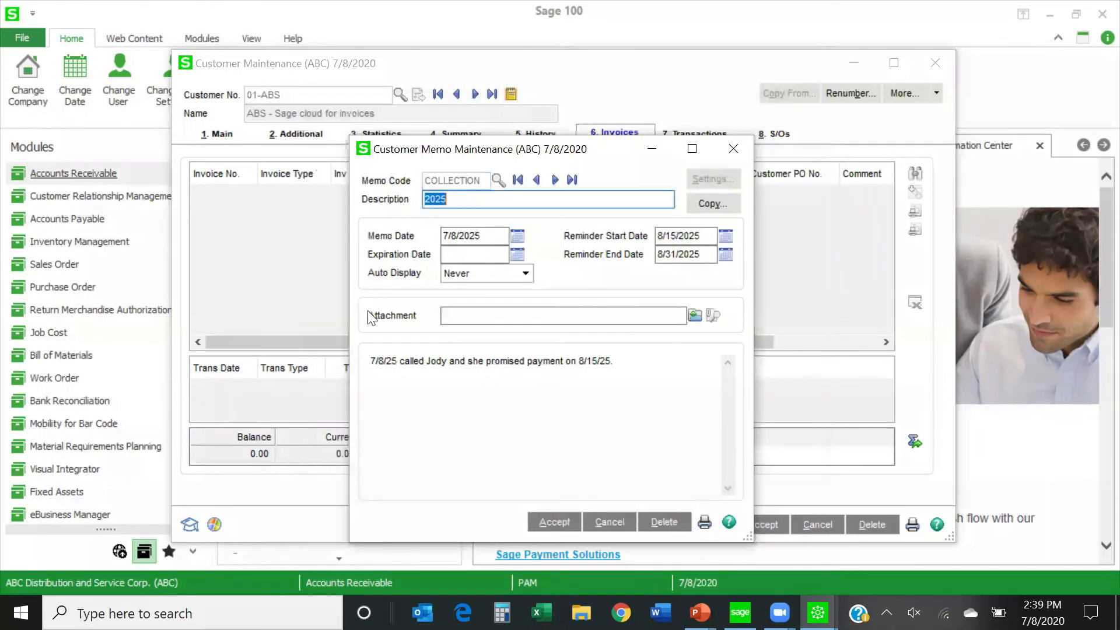
{"action": "left_click", "coordinate": [369, 360]}
{"action": "key", "text": "Return"}
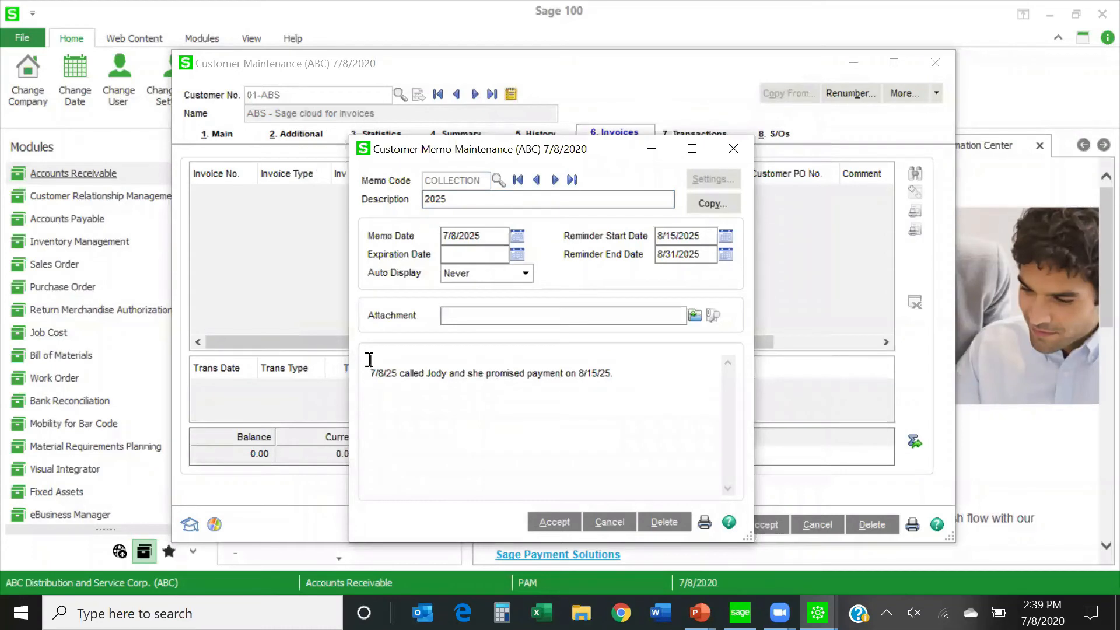
{"action": "type", "text": "7"}
{"action": "key", "text": "BackSpace"}
{"action": "type", "text": "8/1"}
{"action": "type", "text": "5"}
{"action": "key", "text": "BackSpace"}
{"action": "key", "text": "BackSpace"}
{"action": "type", "text": "20/25ca 7/8/25 called"}
Complete the 8/20/25 note line with "calle again dropping off ck." and save the memo.
{"action": "key", "text": "BackSpace"}
{"action": "key", "text": "BackSpace"}
{"action": "key", "text": "BackSpace"}
{"action": "key", "text": "BackSpace"}
{"action": "key", "text": "BackSpace"}
{"action": "key", "text": "BackSpace"}
{"action": "type", "text": "calle again dropping off ck."}
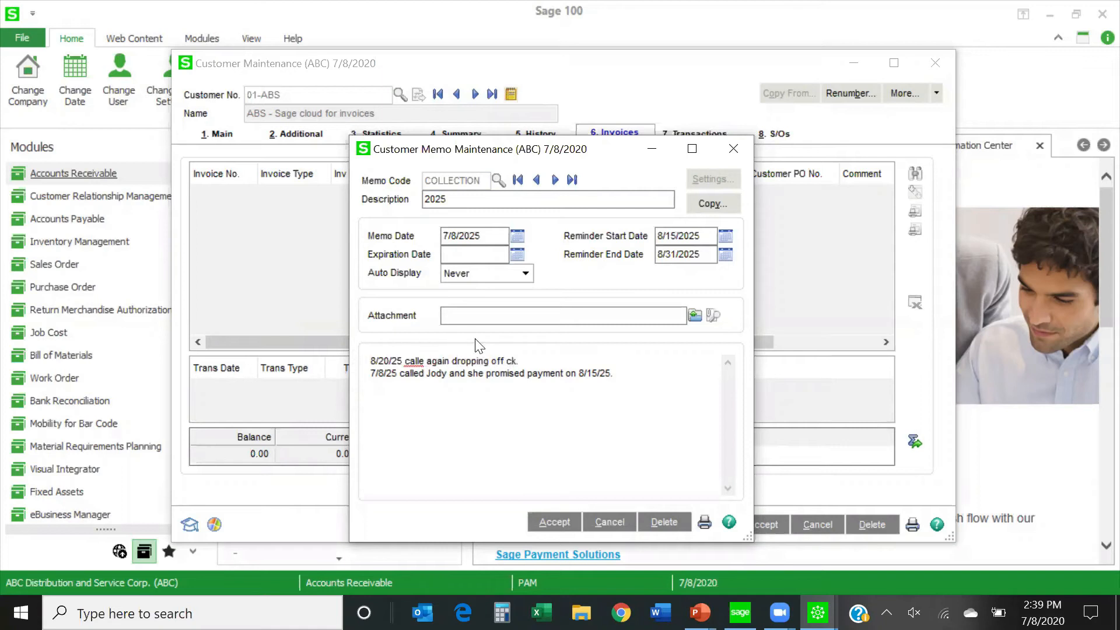
{"action": "left_click", "coordinate": [548, 525]}
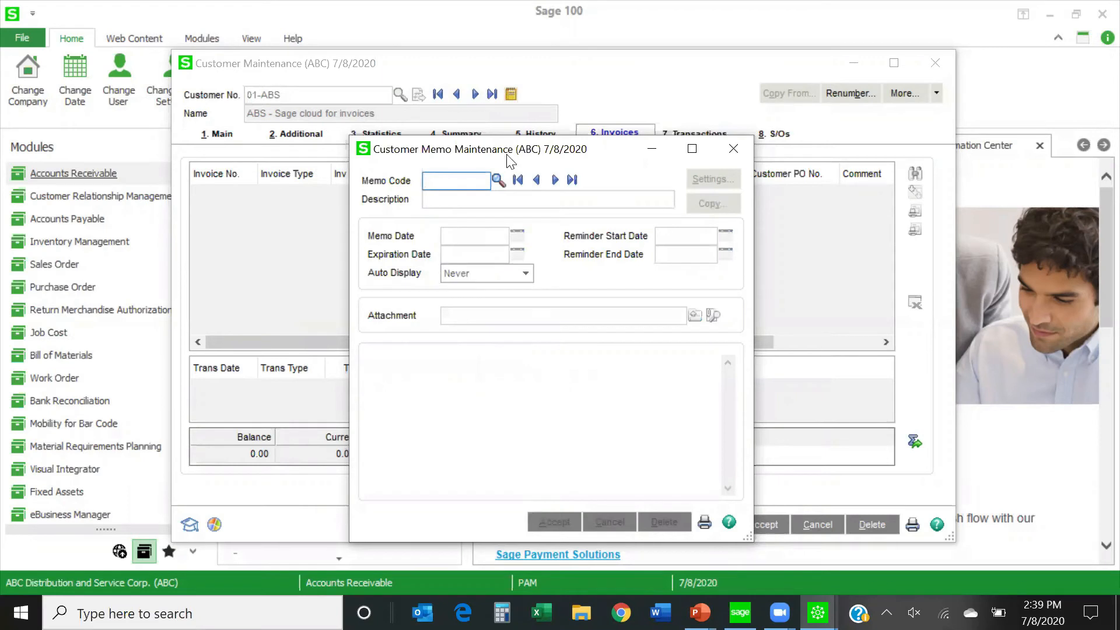
Look up the COLLECTION memo to review both dated notes, and close memo maintenance.
{"action": "left_click", "coordinate": [497, 180]}
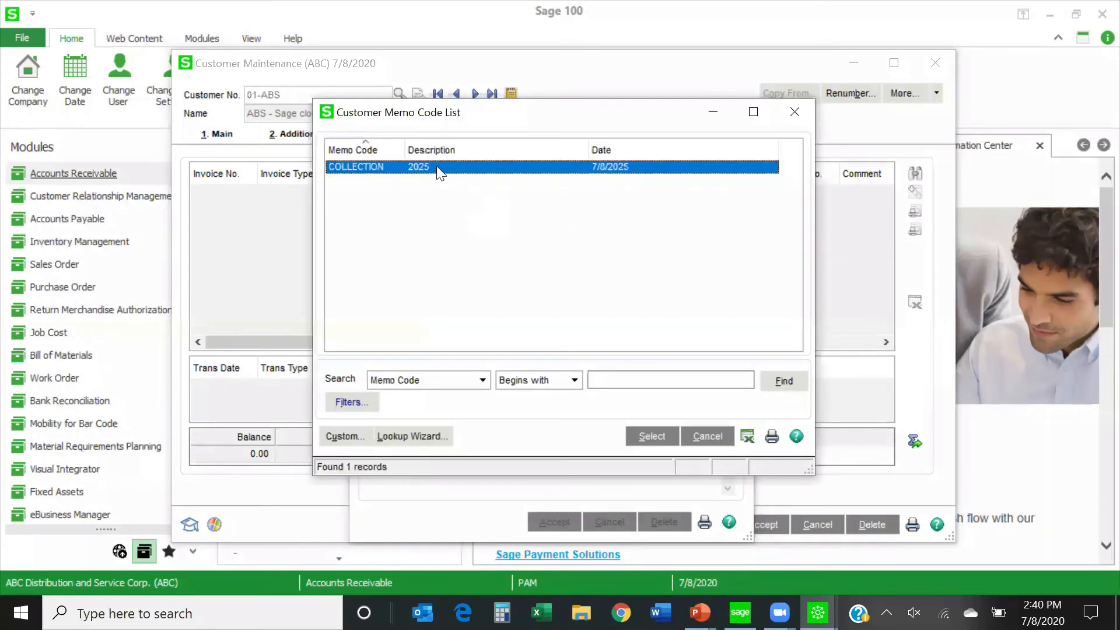
{"action": "double_click", "coordinate": [437, 167]}
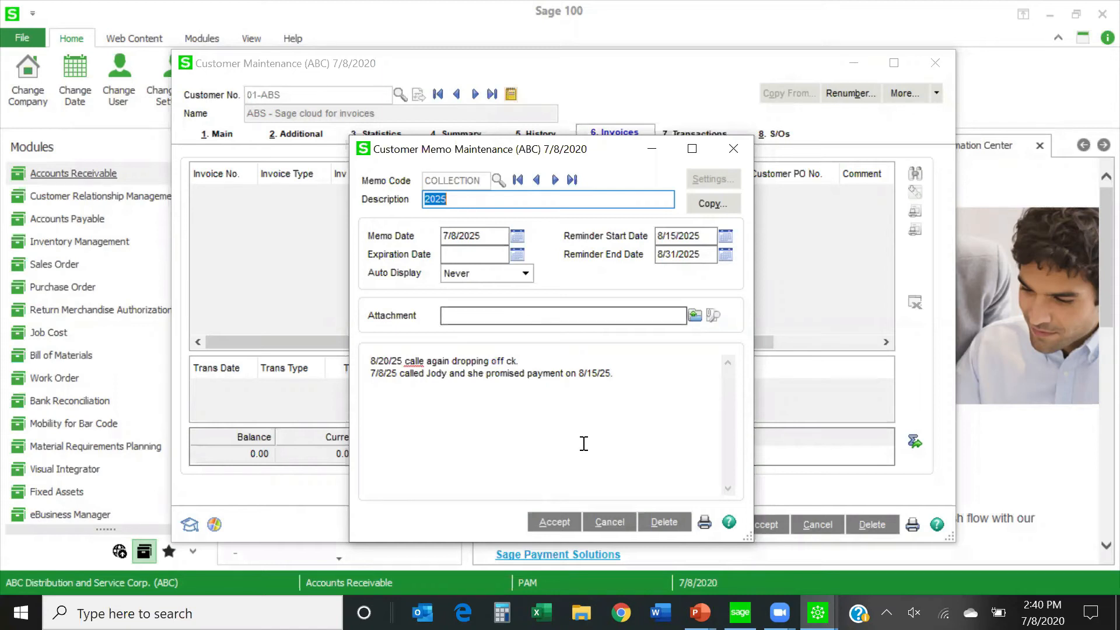
{"action": "left_click", "coordinate": [555, 522]}
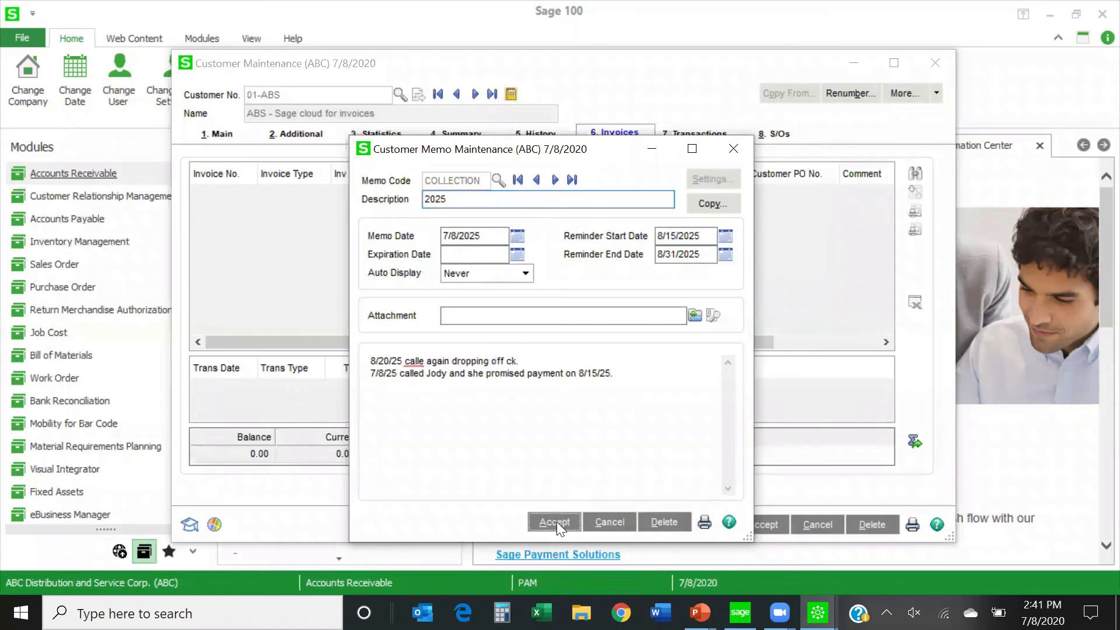
{"action": "left_click", "coordinate": [733, 150]}
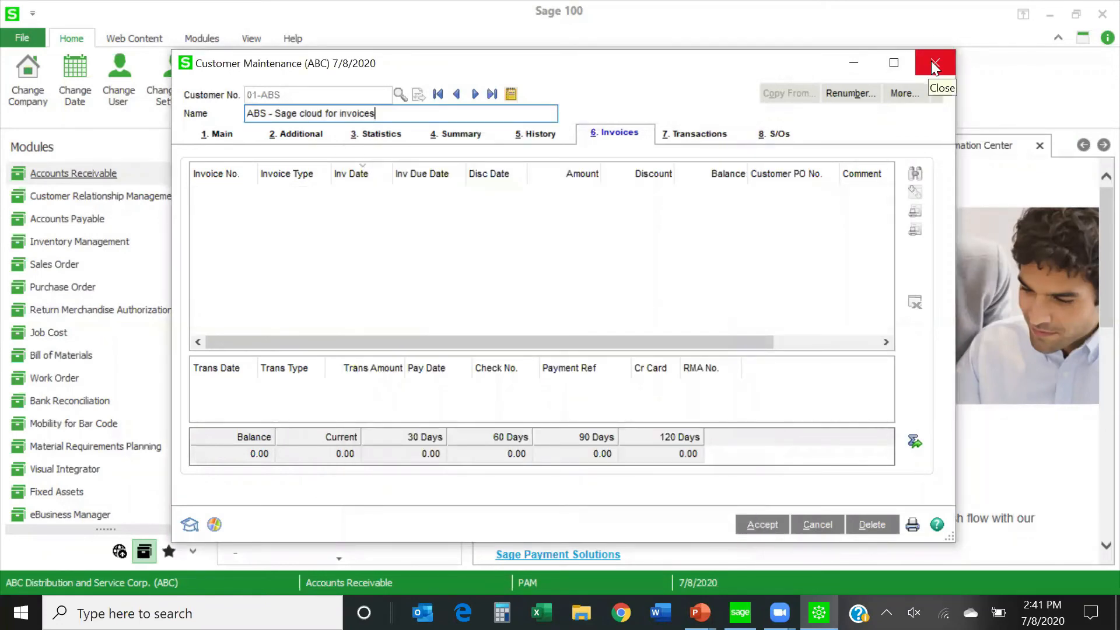
Review the COLLECTION memo and its reminder dates once more from the customer record, and close Customer Maintenance.
{"action": "left_click", "coordinate": [516, 94]}
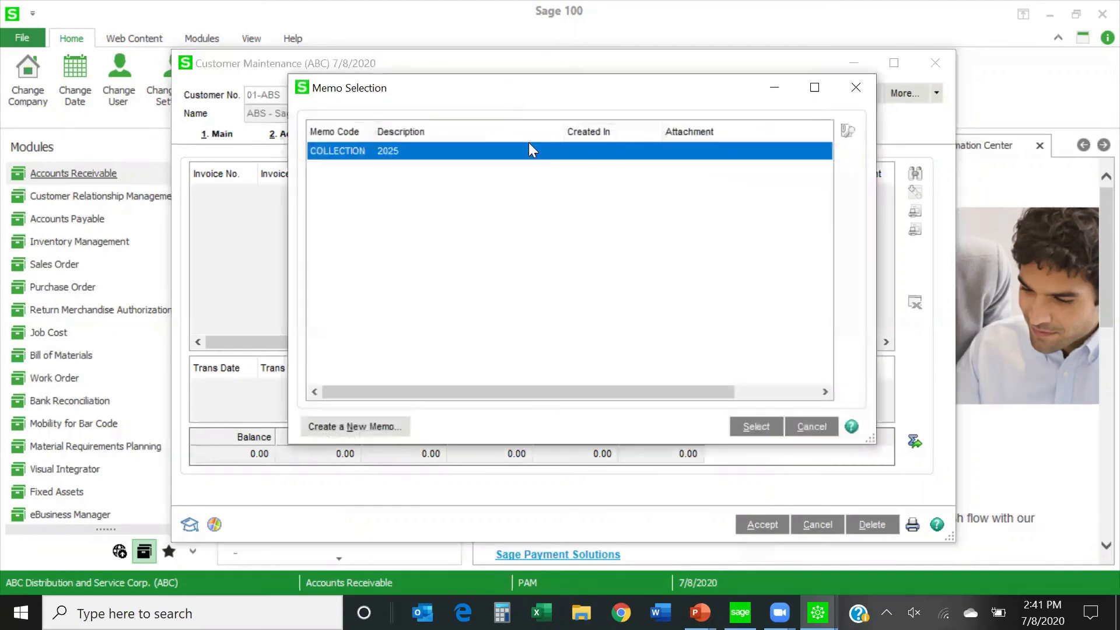
{"action": "double_click", "coordinate": [474, 150]}
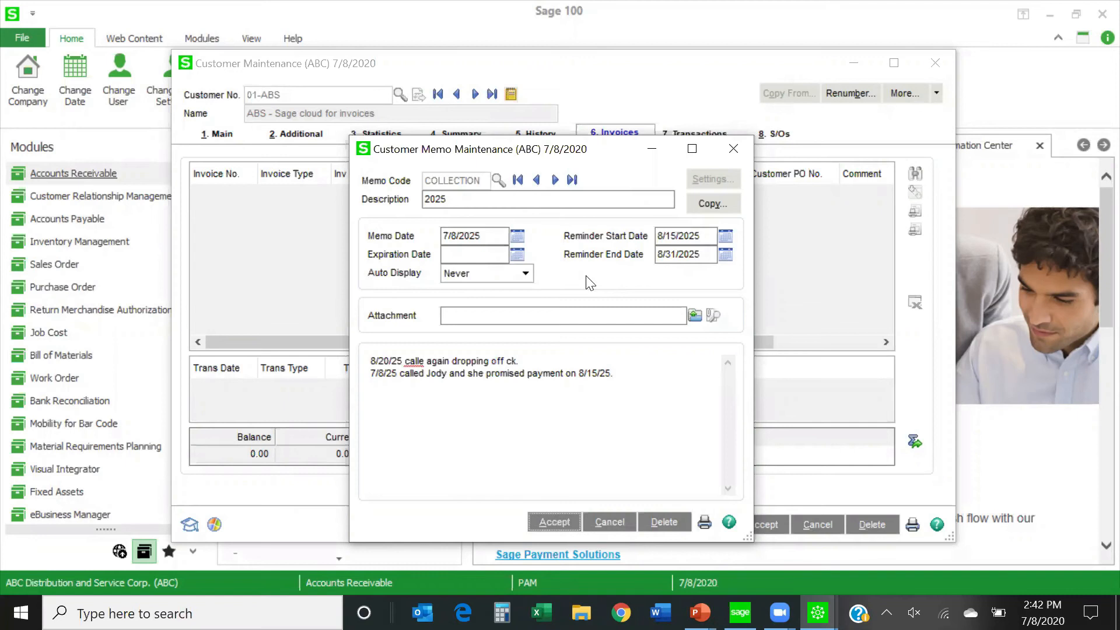
{"action": "left_click", "coordinate": [554, 525]}
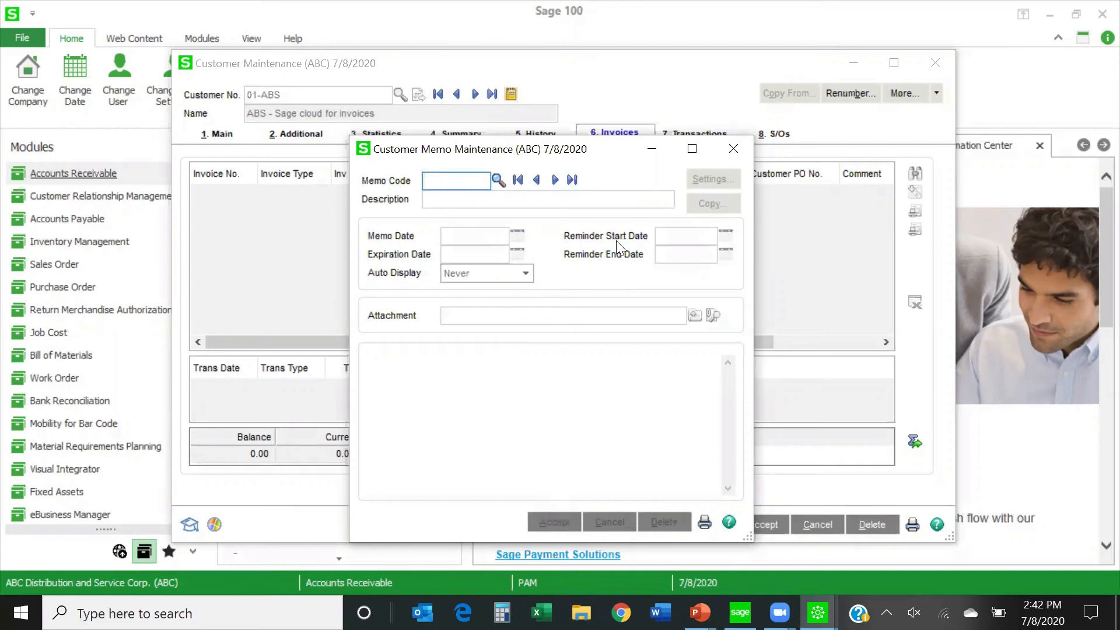
{"action": "left_click", "coordinate": [734, 148]}
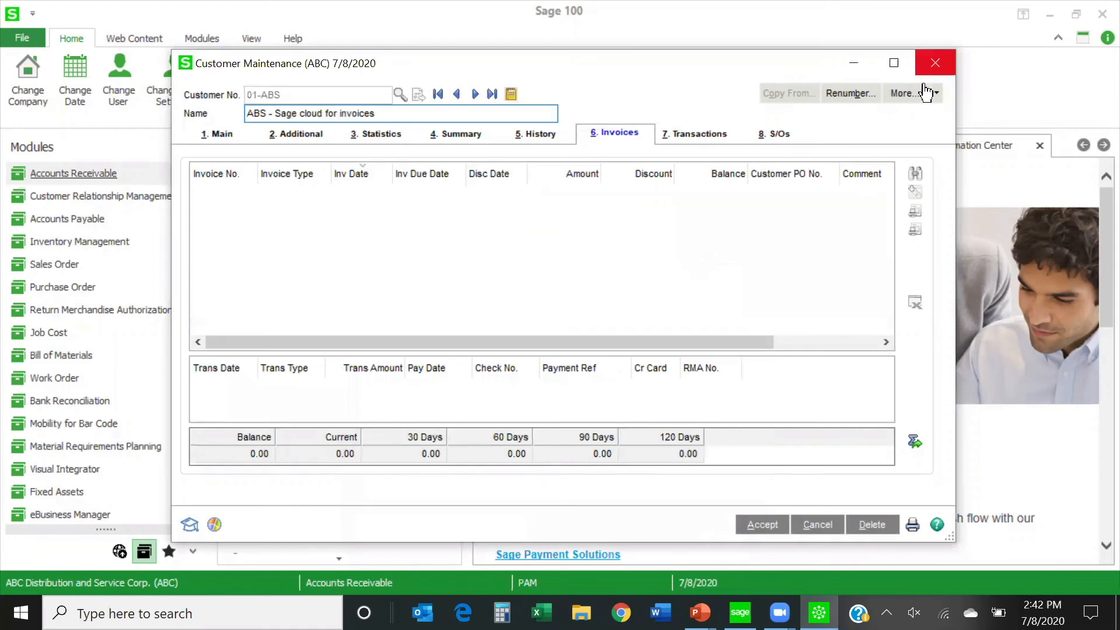
{"action": "left_click", "coordinate": [934, 63]}
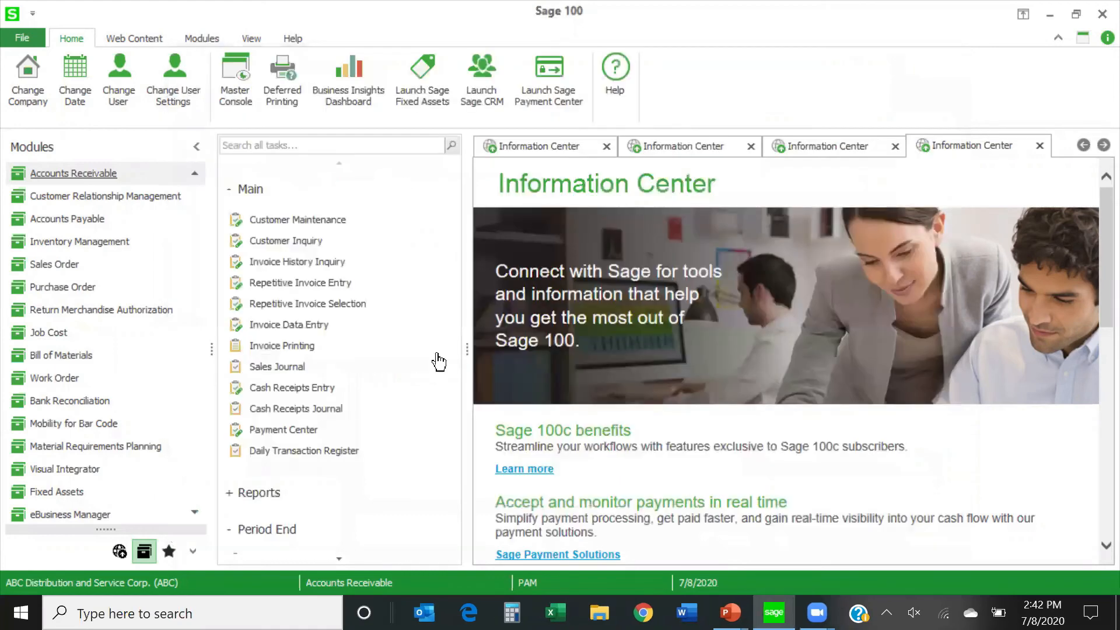
Open the Customer Memo Printing report and limit its selection to memo code equal to COLLECTION.
{"action": "left_click", "coordinate": [257, 494]}
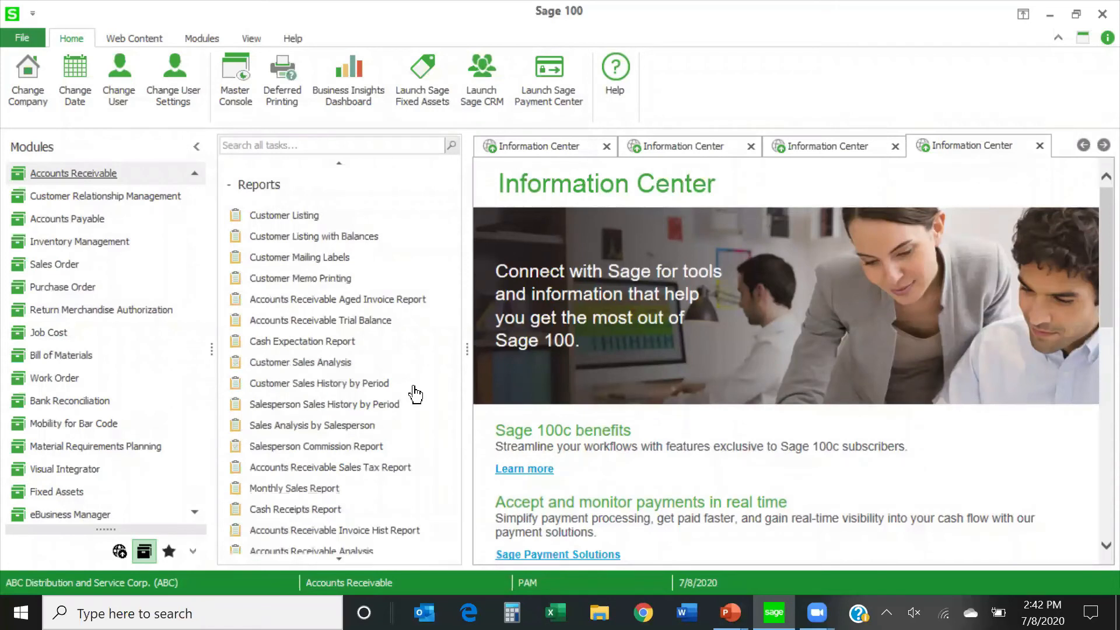
{"action": "left_click", "coordinate": [282, 282]}
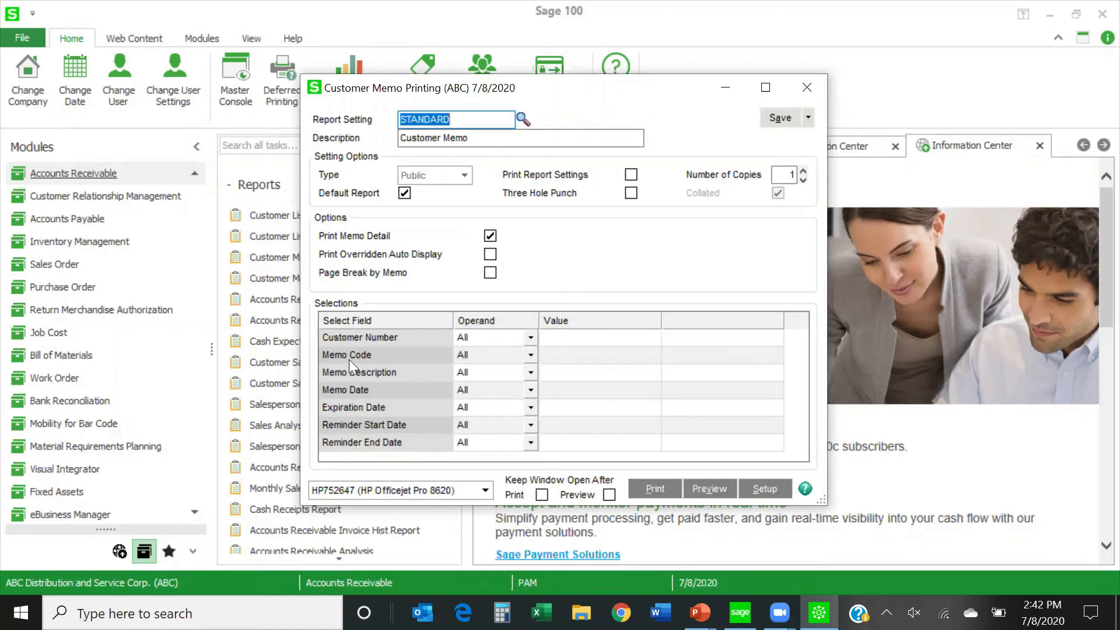
{"action": "left_click", "coordinate": [531, 354]}
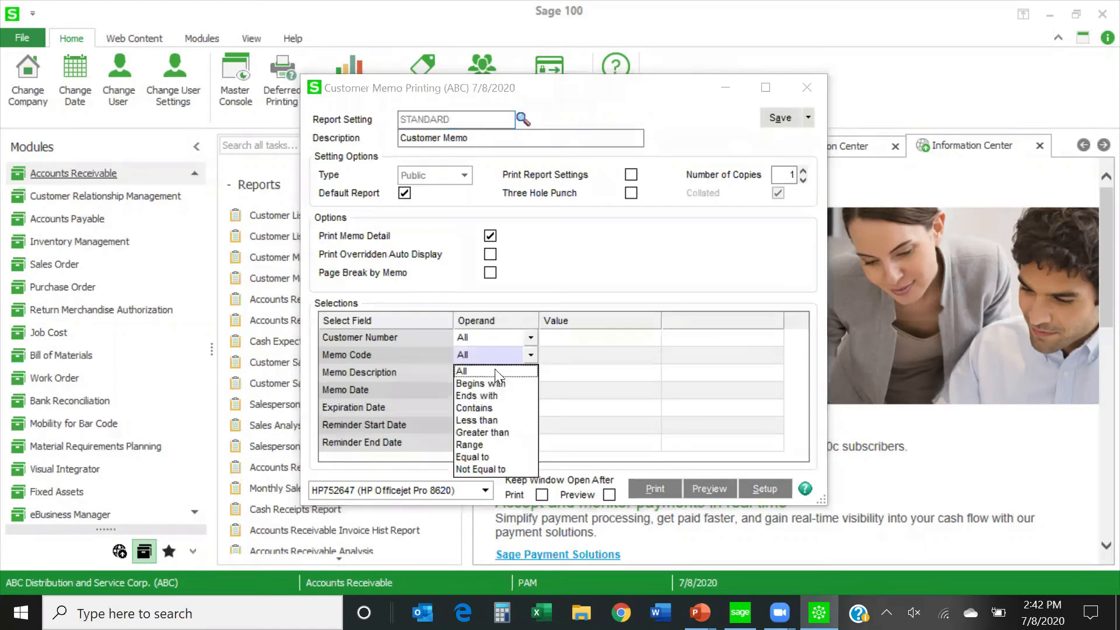
{"action": "left_click", "coordinate": [482, 456]}
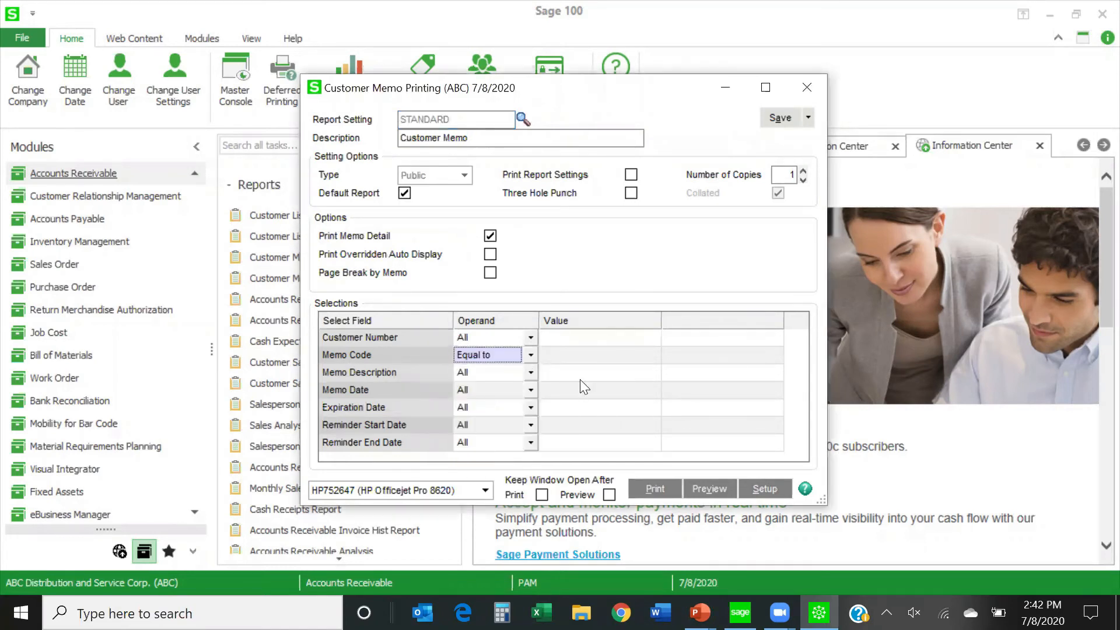
{"action": "left_click", "coordinate": [594, 356]}
{"action": "left_click", "coordinate": [651, 353]}
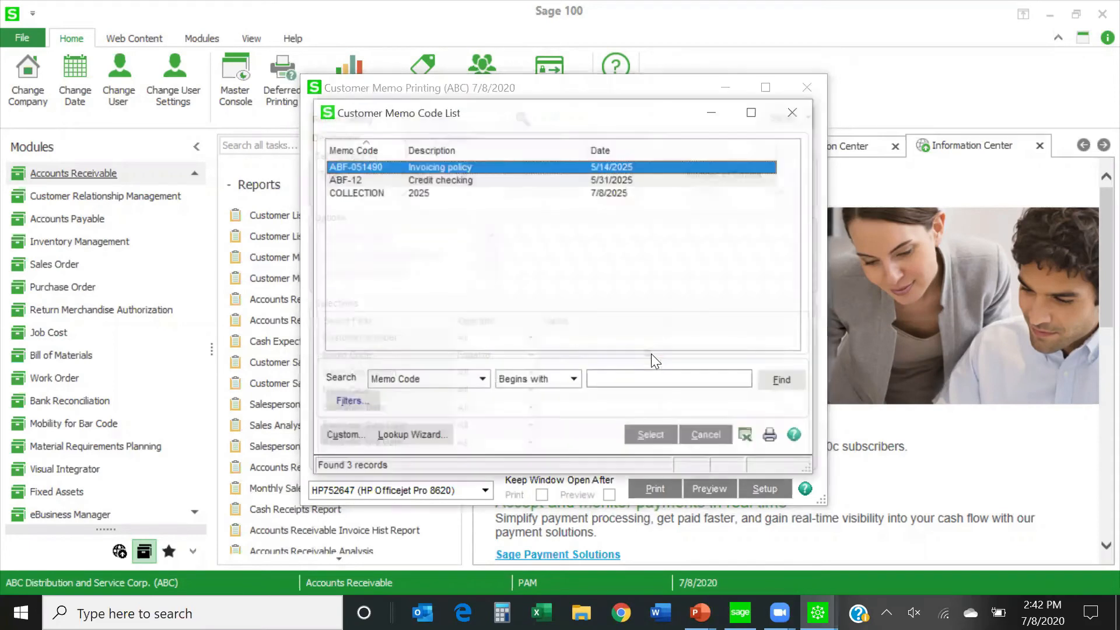
{"action": "double_click", "coordinate": [416, 195]}
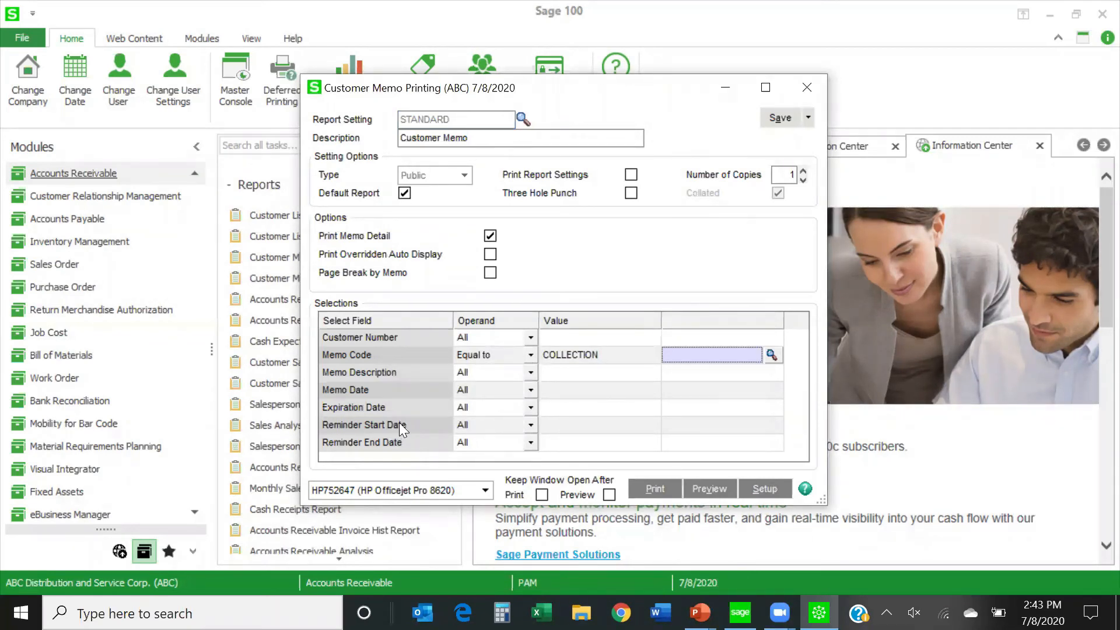
Filter the memo report's Reminder Start Date by a range beginning 8/1/2020.
{"action": "left_click", "coordinate": [530, 425]}
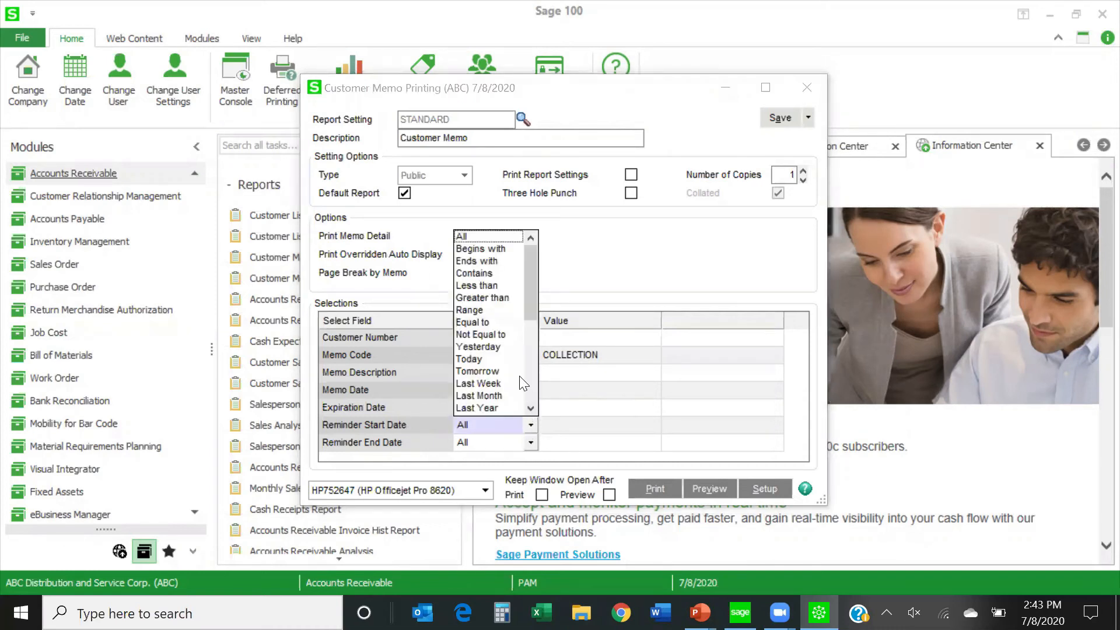
{"action": "left_click", "coordinate": [471, 310]}
{"action": "left_click", "coordinate": [579, 426]}
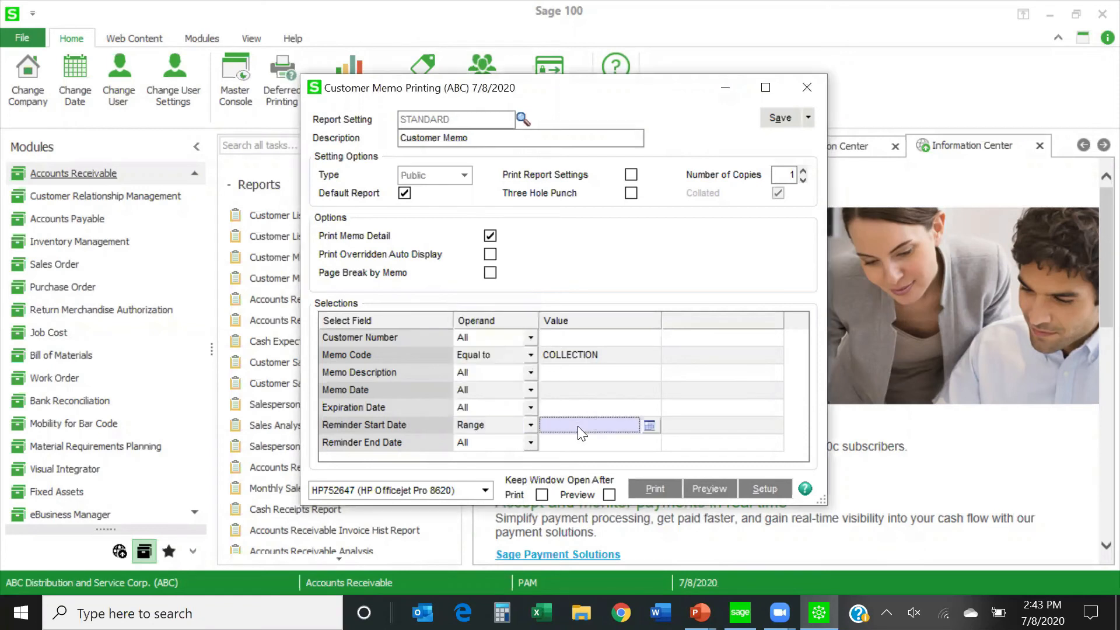
{"action": "left_click", "coordinate": [649, 425]}
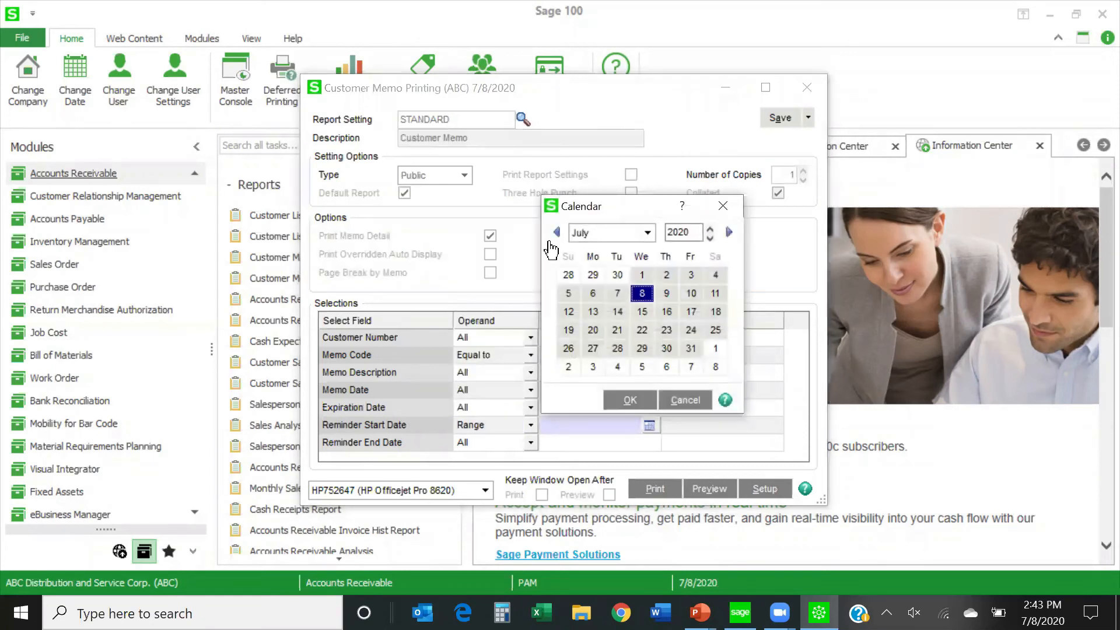
{"action": "left_click", "coordinate": [649, 233]}
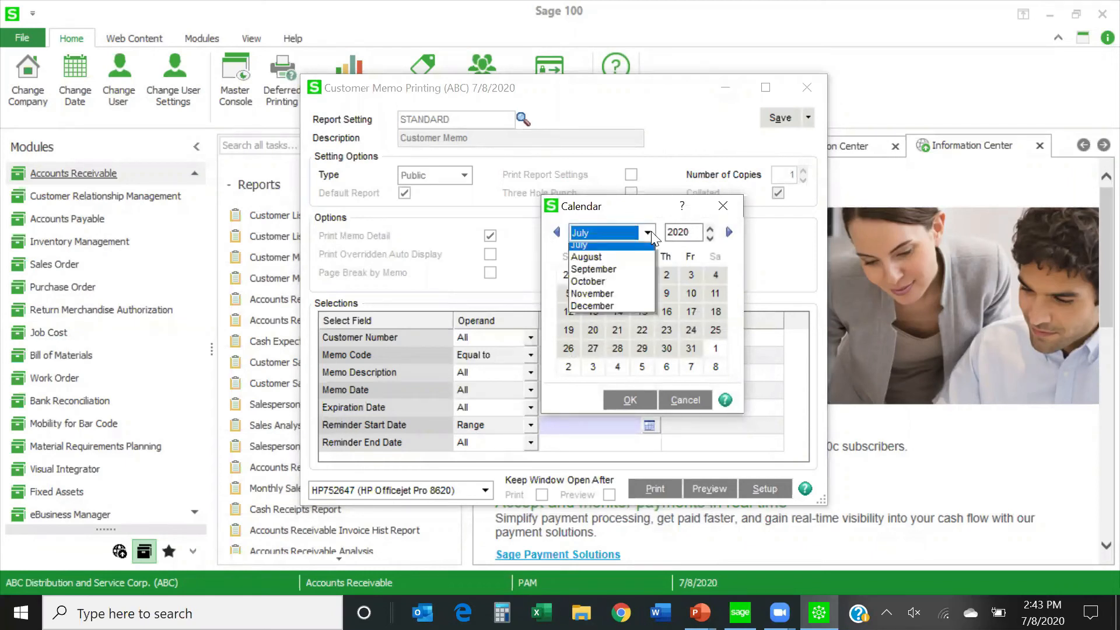
{"action": "left_click", "coordinate": [604, 335]}
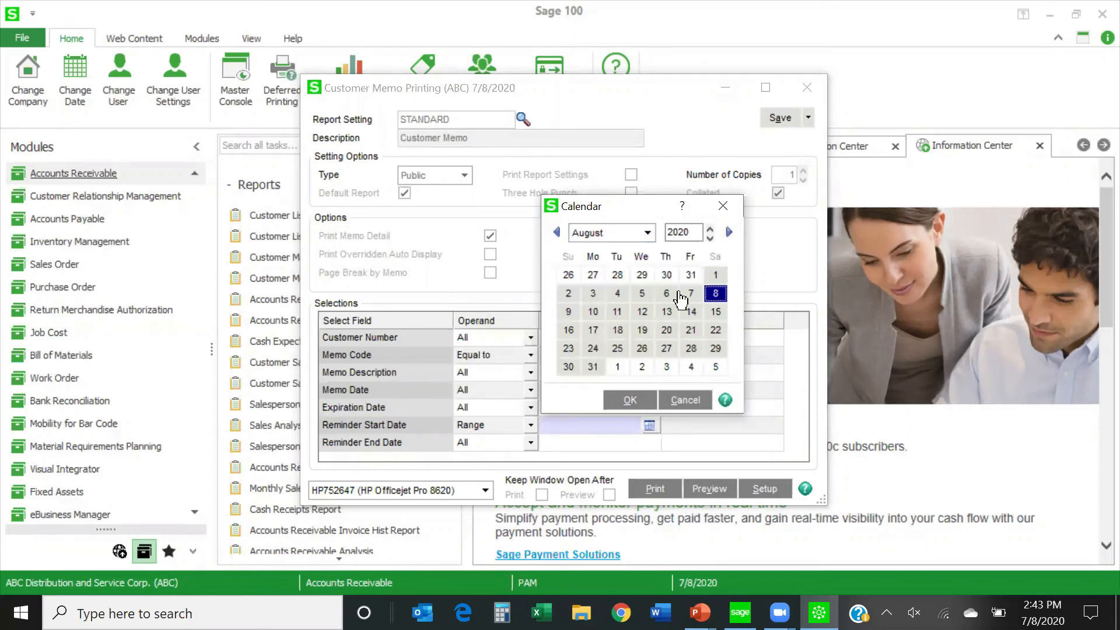
{"action": "double_click", "coordinate": [711, 276]}
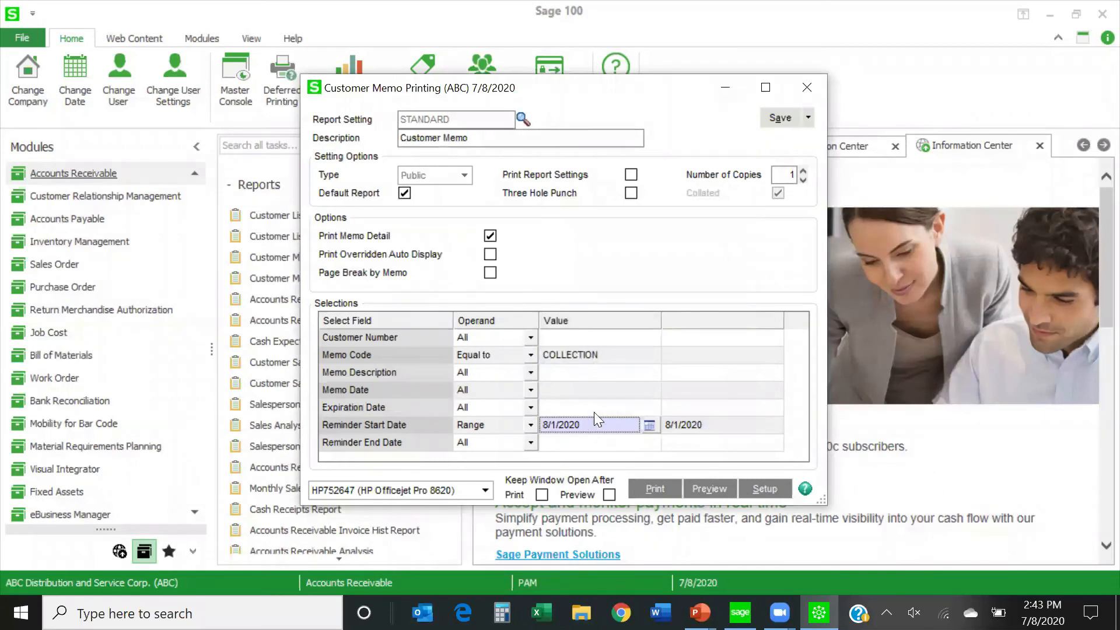
Set the Reminder Start Date range of the memo report to 8/1/2025 through 8/31/2025.
{"action": "type", "text": "8/1/2025"}
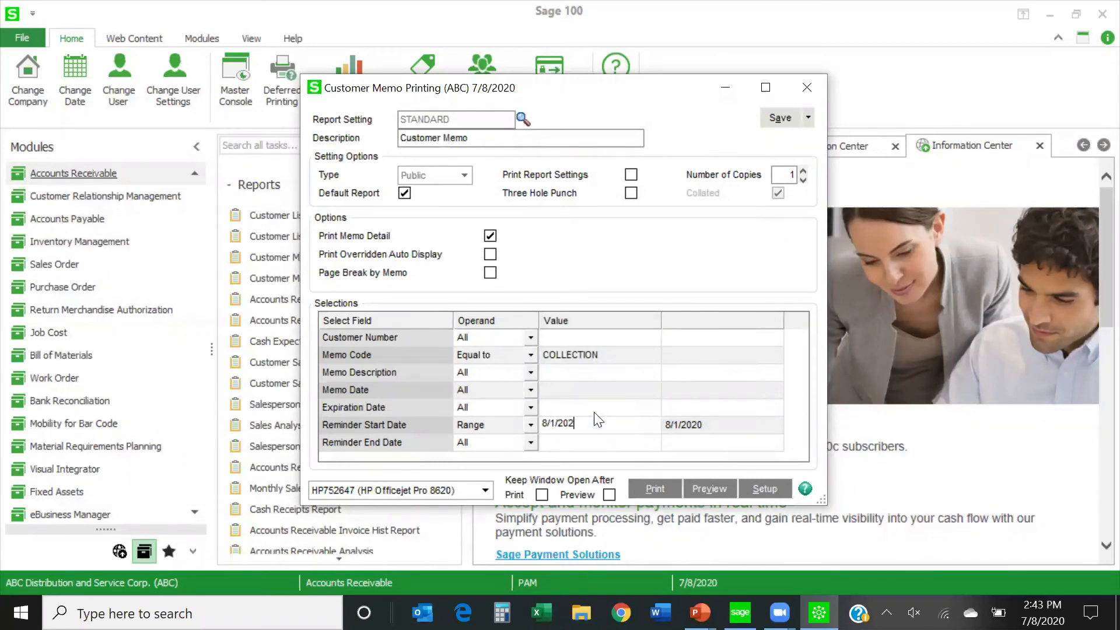
{"action": "key", "text": "Tab"}
{"action": "type", "text": "8/31"}
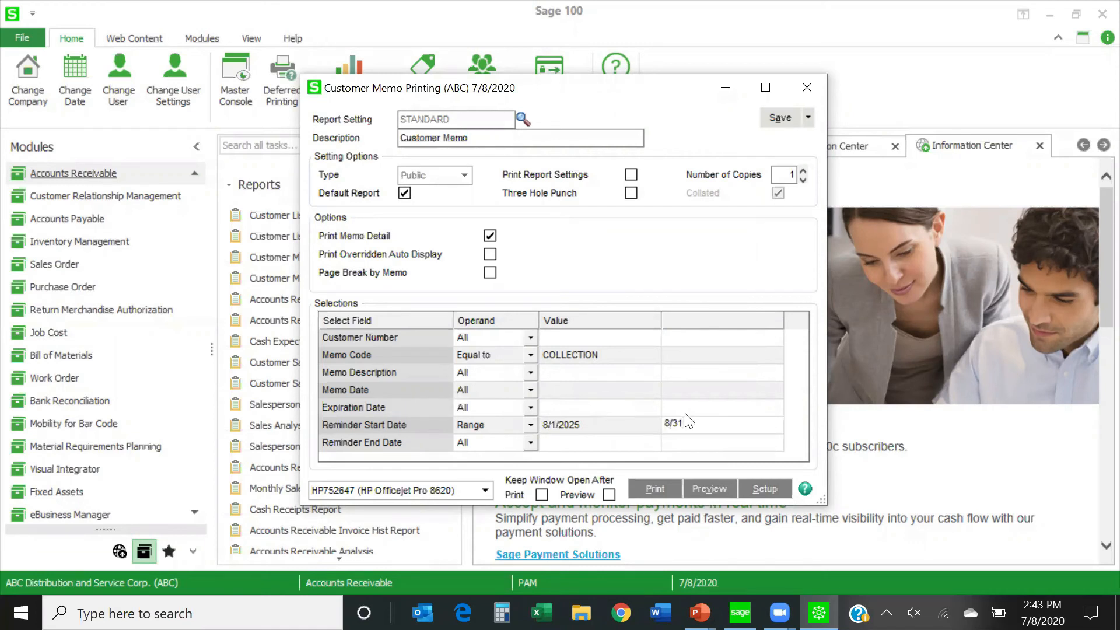
{"action": "type", "text": "/2025"}
Filter the memo report's Reminder End Date by a range from 08/01/25 to 08/31/25.
{"action": "left_click", "coordinate": [530, 442]}
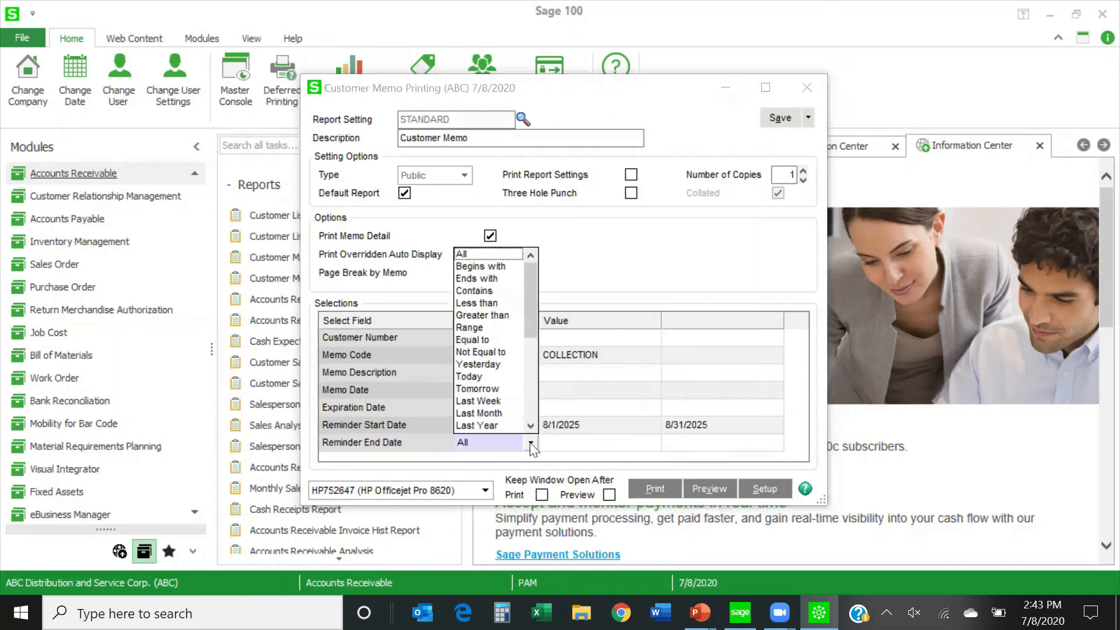
{"action": "left_click", "coordinate": [477, 327]}
{"action": "left_click", "coordinate": [568, 443]}
{"action": "type", "text": "8/01/"}
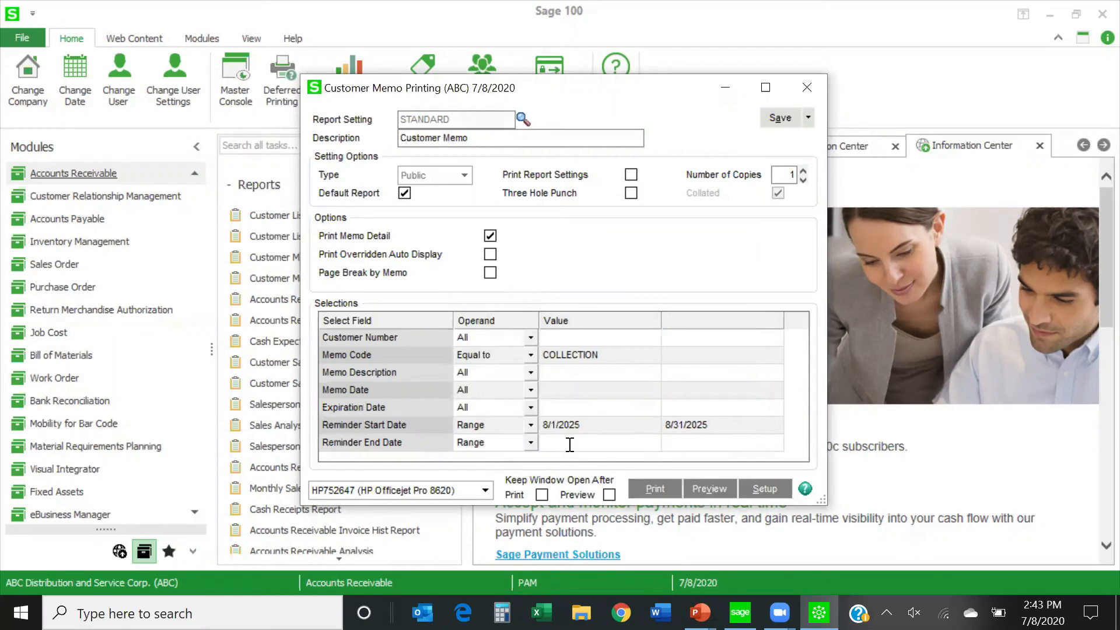
{"action": "type", "text": "225"}
{"action": "key", "text": "BackSpace"}
{"action": "key", "text": "BackSpace"}
{"action": "type", "text": "5"}
{"action": "key", "text": "Tab"}
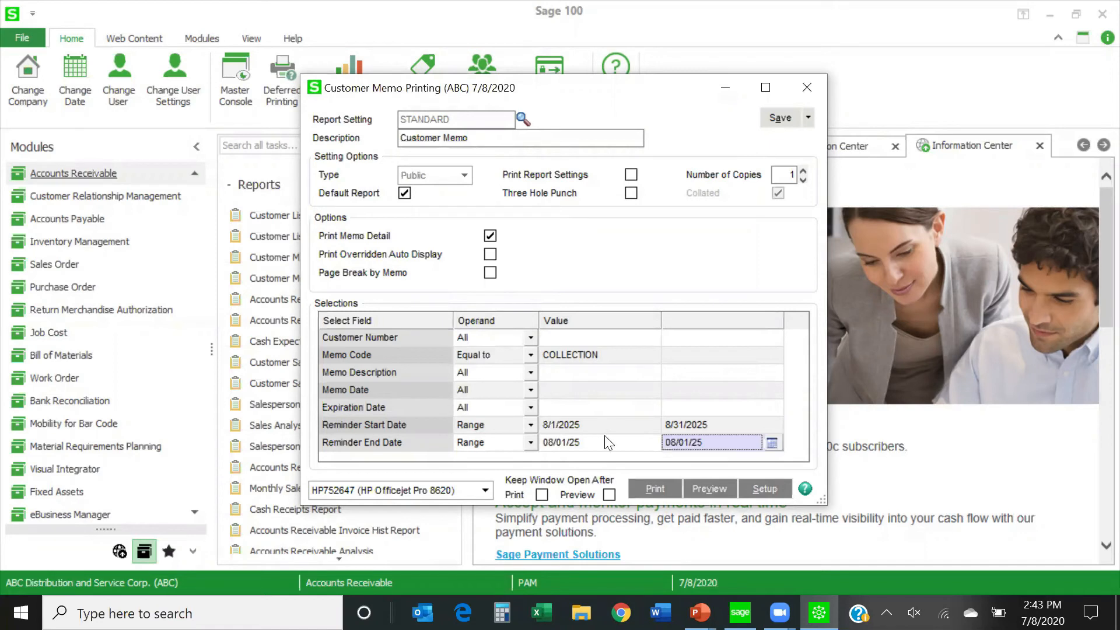
{"action": "type", "text": "08/"}
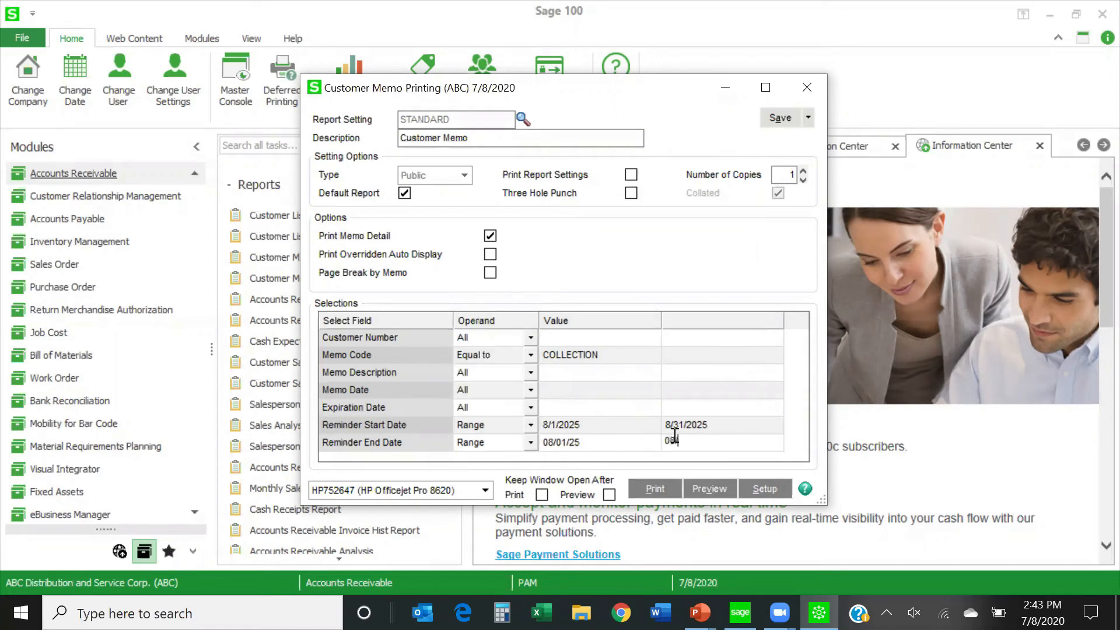
{"action": "type", "text": "31/25"}
{"action": "key", "text": "Tab"}
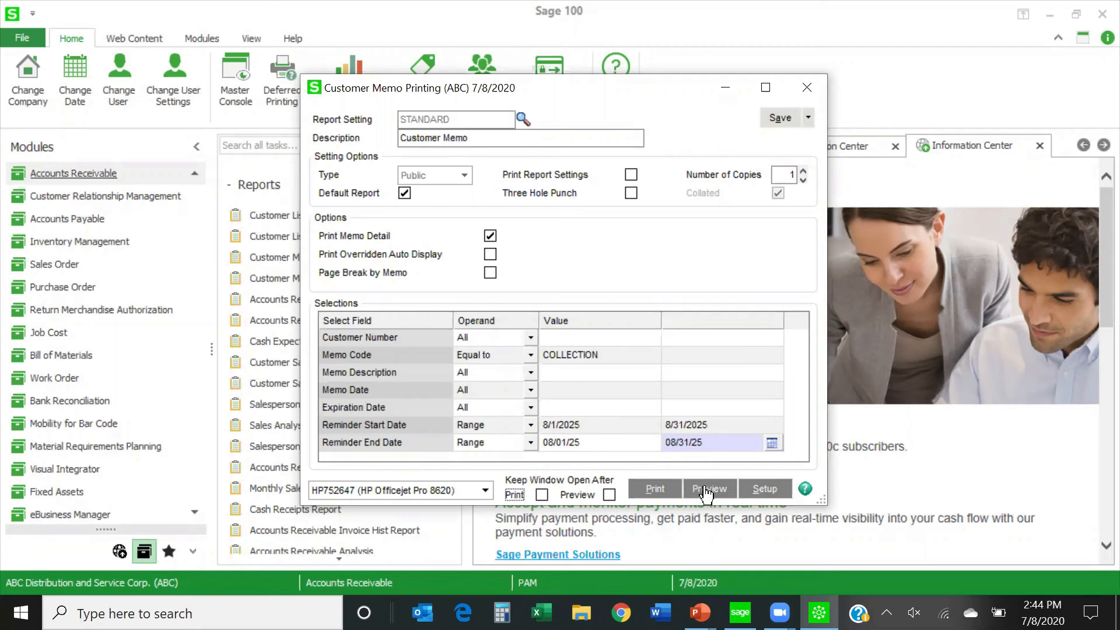
Preview the filtered Customer Memo Printing report, read through the listed collection memos, and close the preview.
{"action": "left_click", "coordinate": [707, 491]}
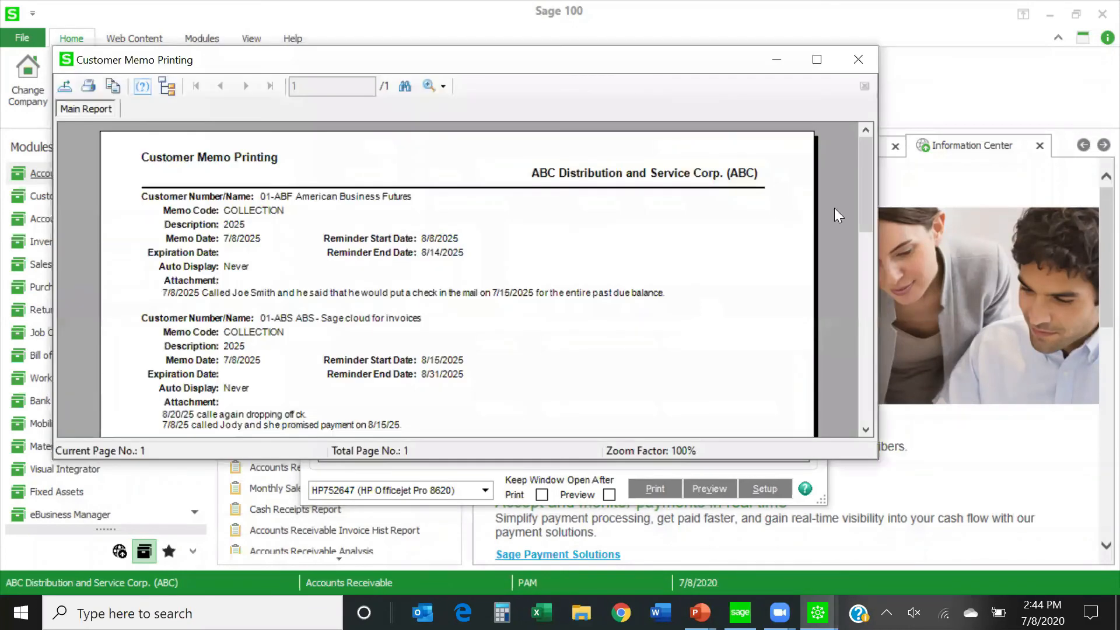
{"action": "left_click_drag", "start_coordinate": [867, 189], "coordinate": [860, 204]}
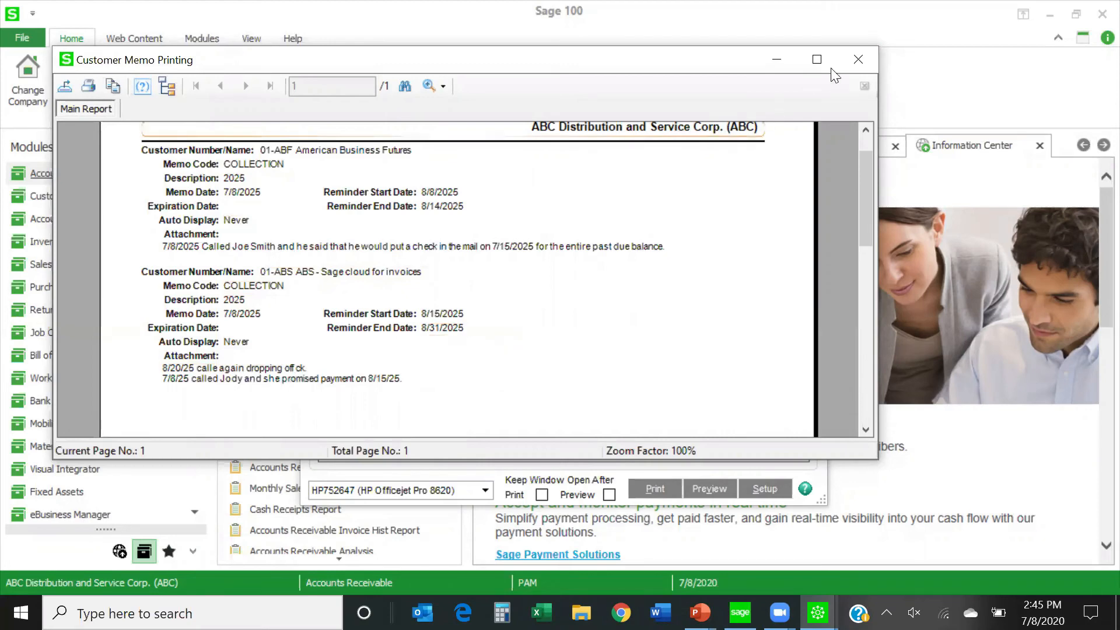
{"action": "left_click", "coordinate": [855, 58]}
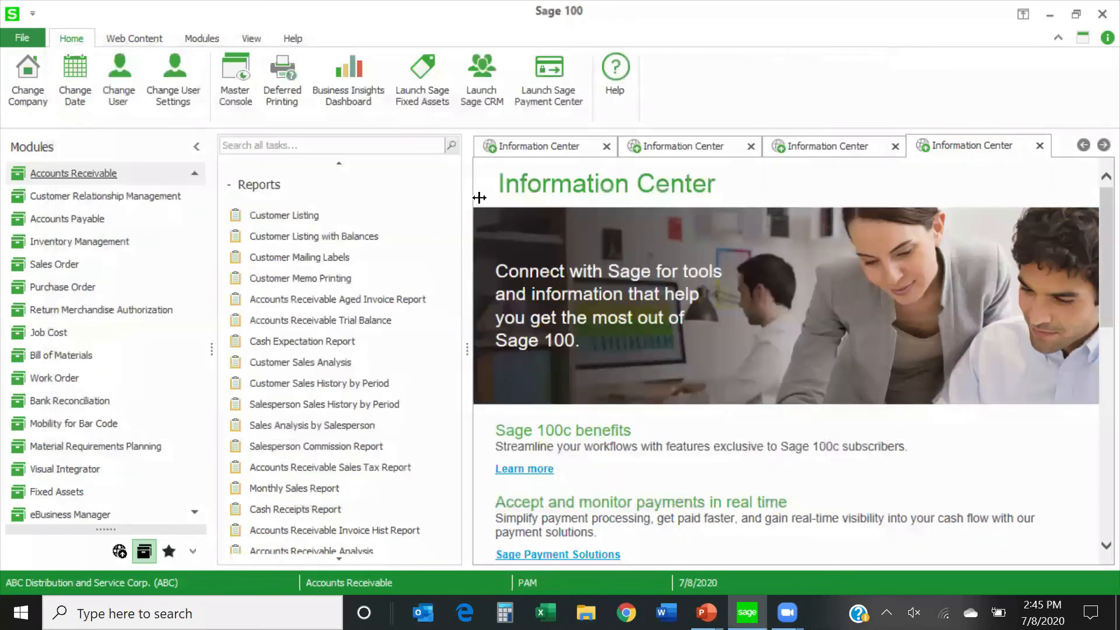
Open the American Business Futures record in Customer Maintenance, dismiss its automatic memo, and open its COLLECTION memo.
{"action": "scroll", "coordinate": [293, 279], "scroll_direction": "up", "scroll_amount": 5}
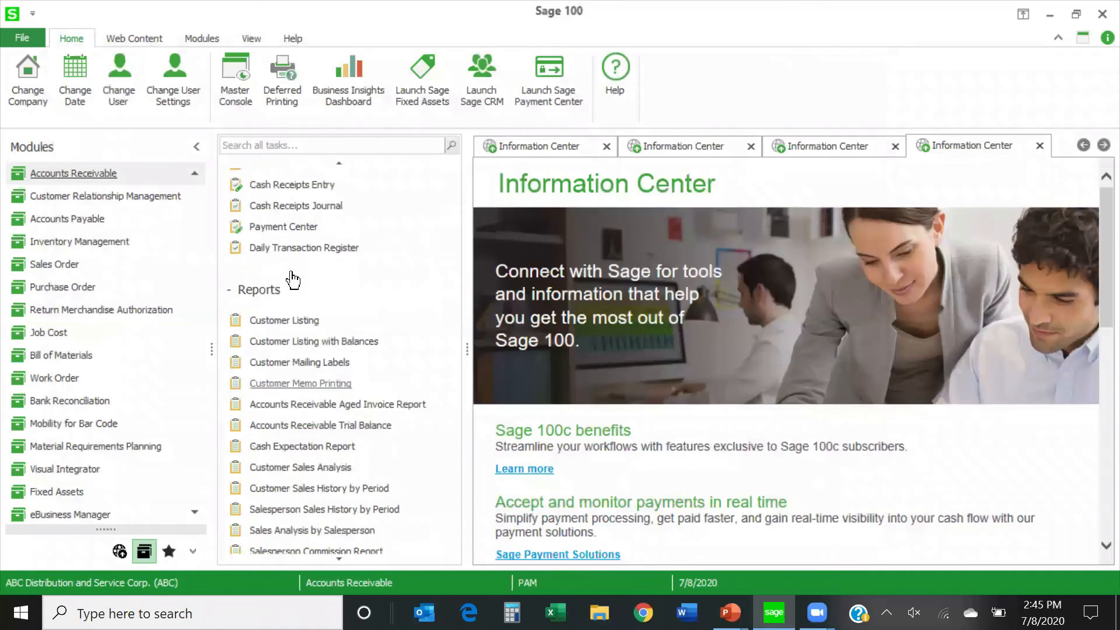
{"action": "left_click", "coordinate": [305, 221]}
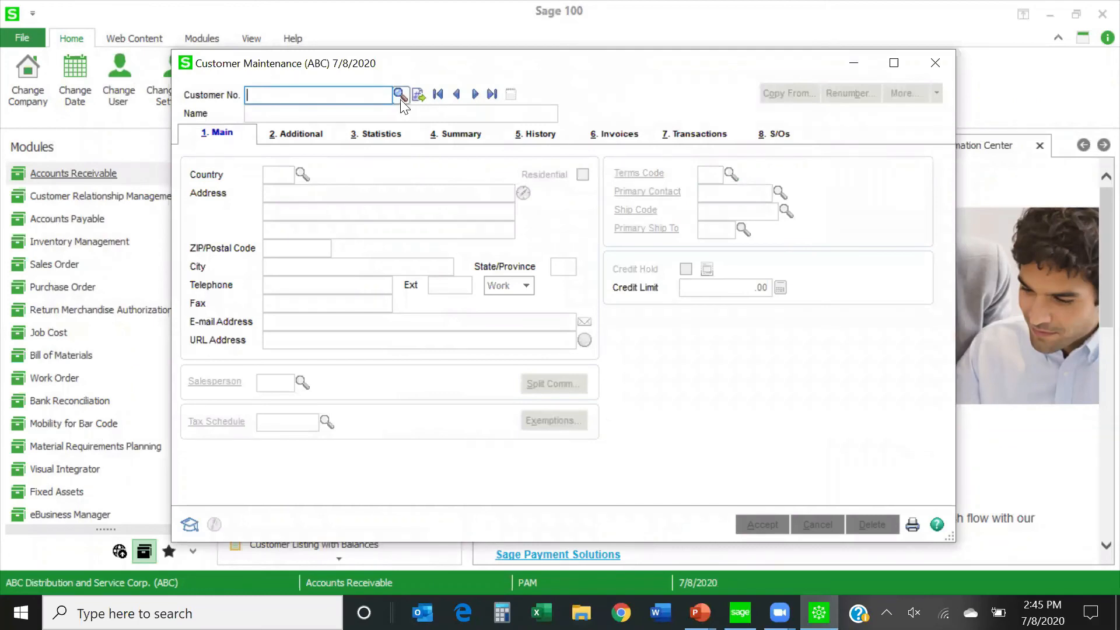
{"action": "left_click", "coordinate": [475, 94]}
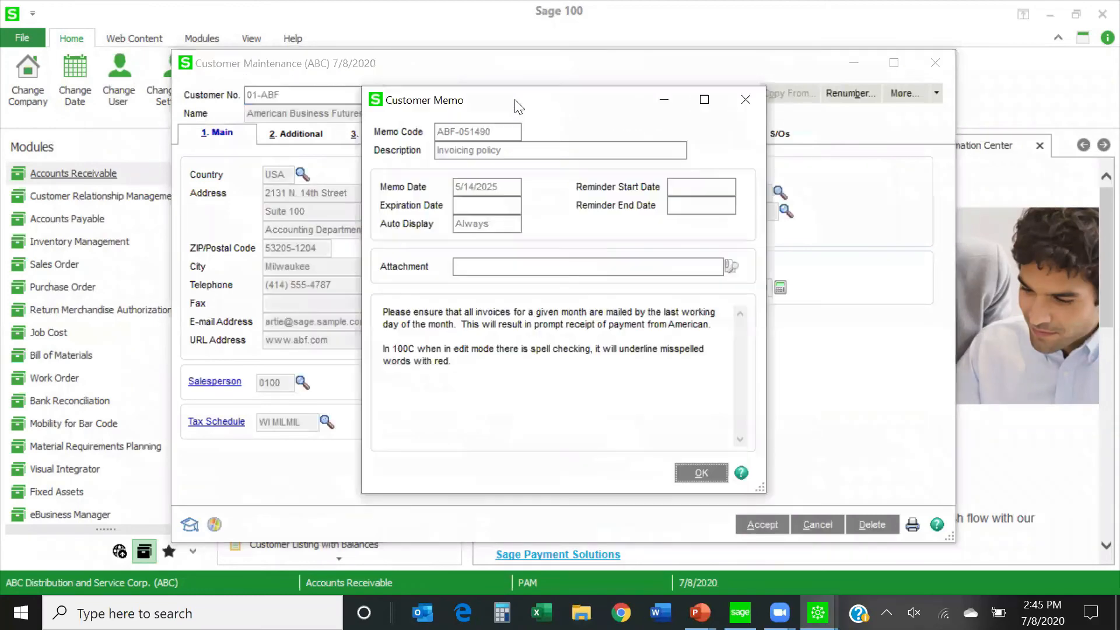
{"action": "left_click", "coordinate": [701, 475]}
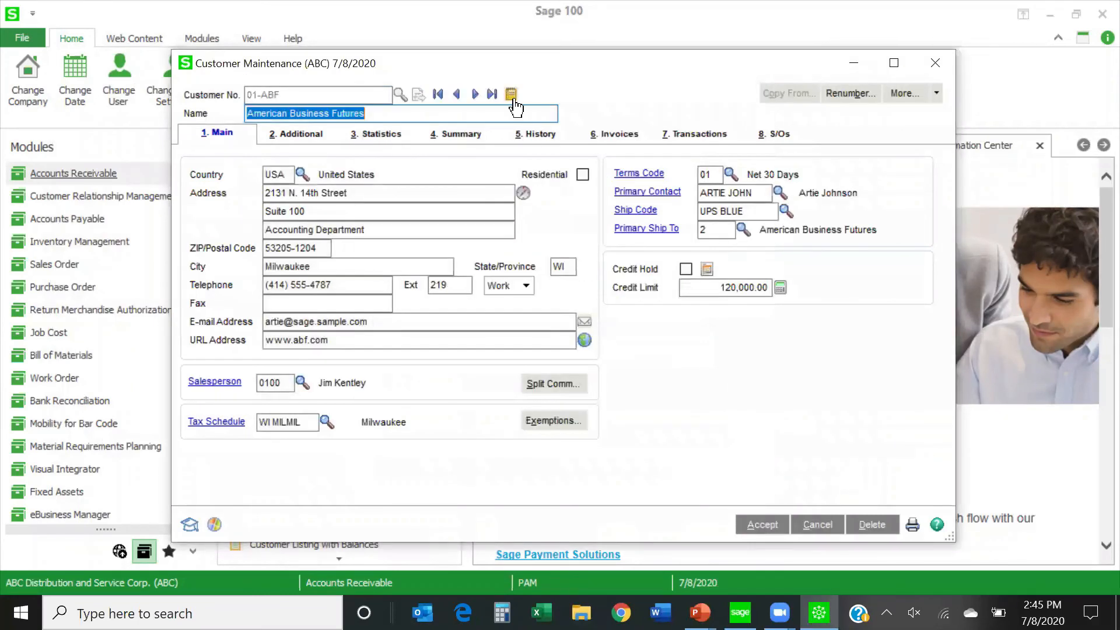
{"action": "left_click", "coordinate": [512, 97]}
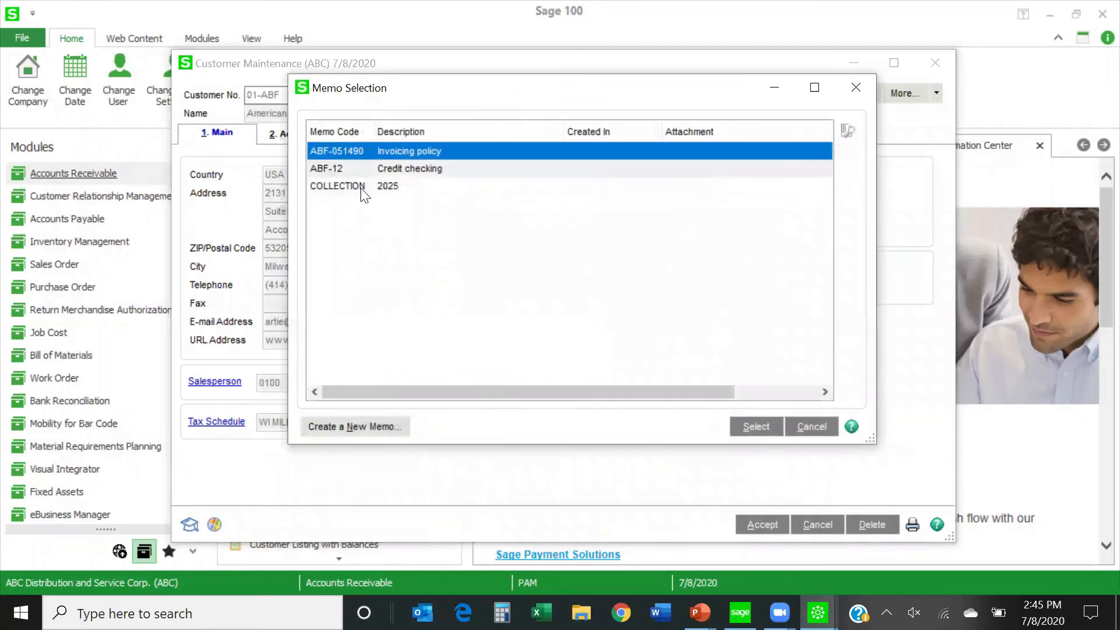
{"action": "double_click", "coordinate": [360, 187]}
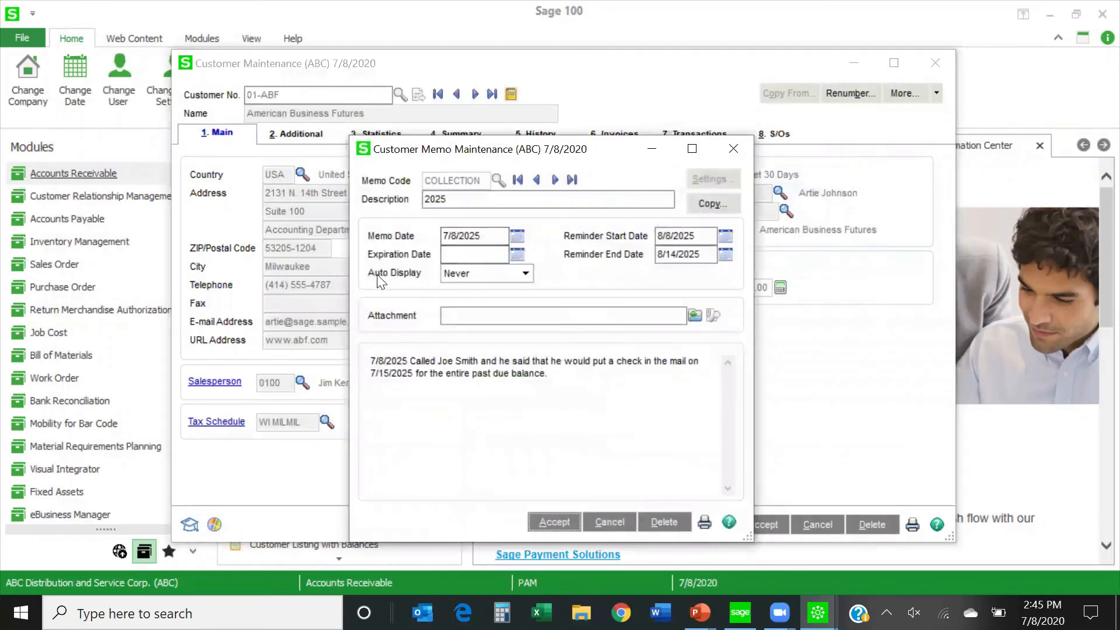
Try the Always and Reminder Date auto-display options on the COLLECTION memo, discard the changes, and close memo maintenance.
{"action": "left_click", "coordinate": [525, 273]}
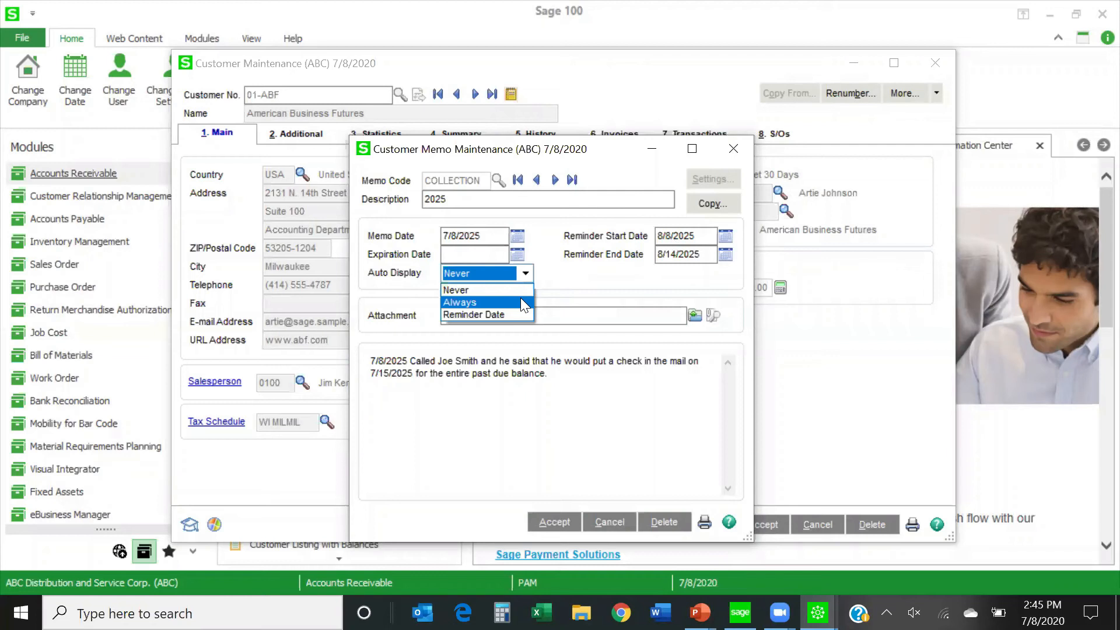
{"action": "left_click", "coordinate": [471, 302]}
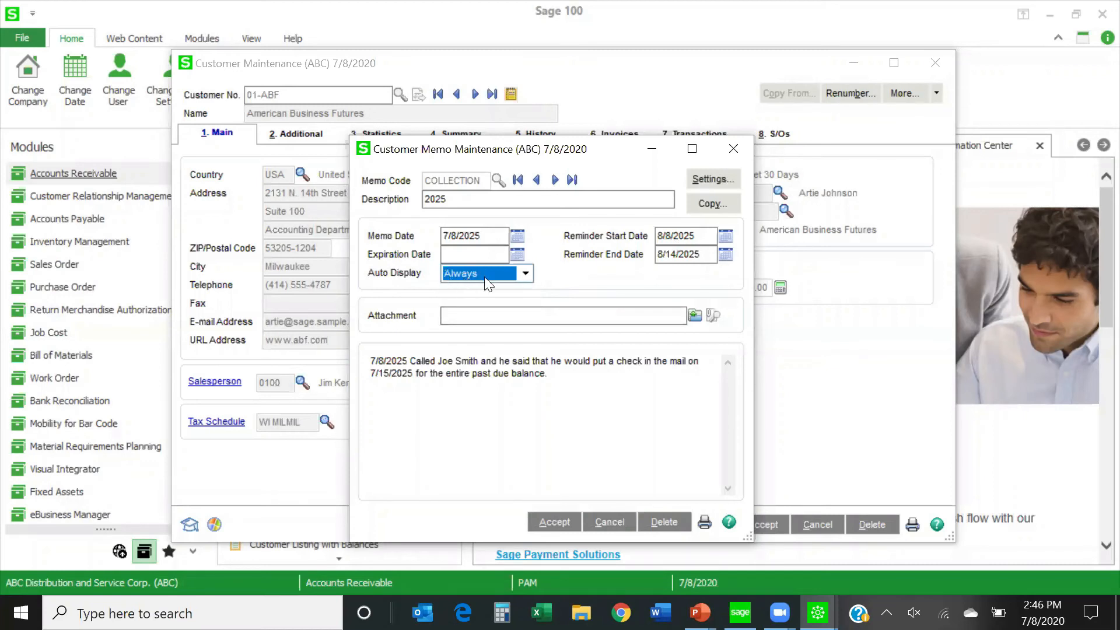
{"action": "left_click", "coordinate": [525, 274]}
{"action": "left_click", "coordinate": [504, 315]}
{"action": "left_click", "coordinate": [610, 522]}
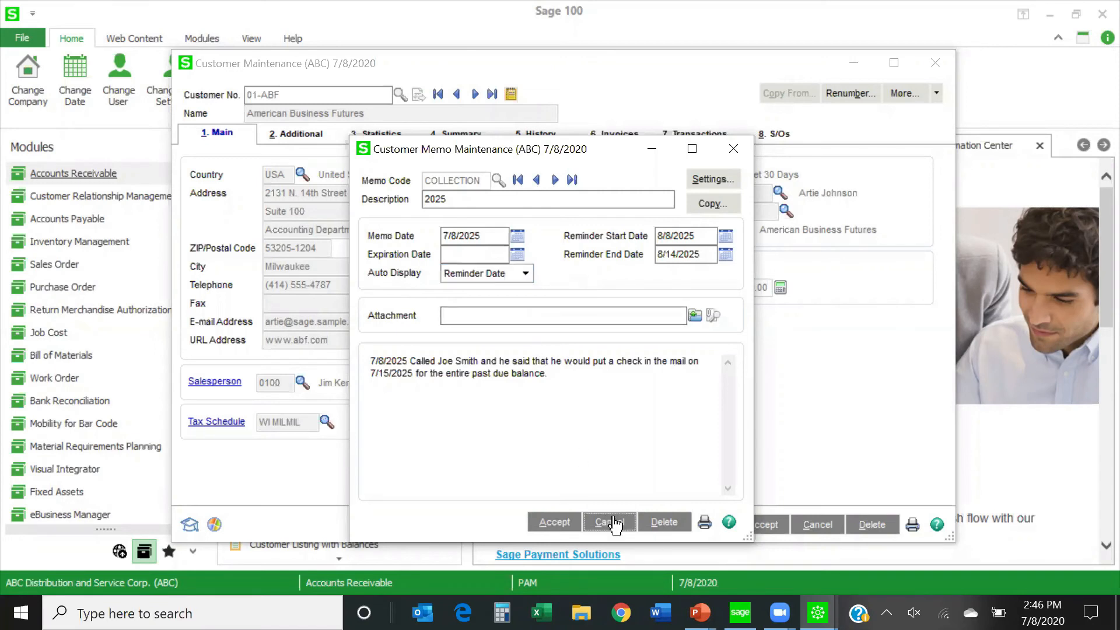
{"action": "left_click", "coordinate": [731, 148]}
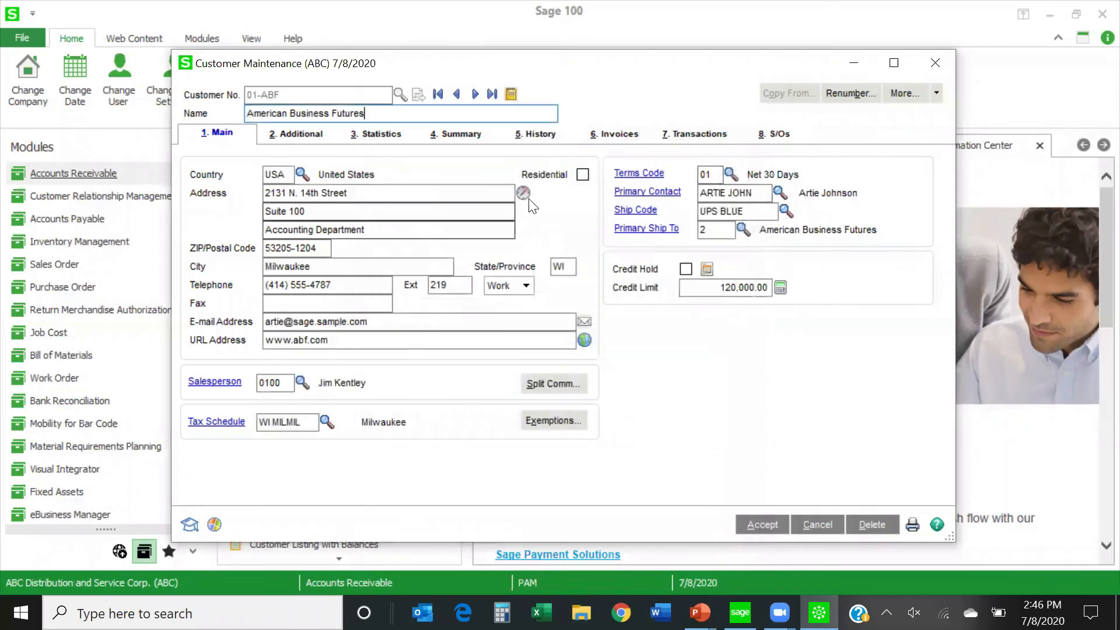
Leave and return to the American Business Futures record to check its automatic memo display, and close Customer Maintenance.
{"action": "left_click", "coordinate": [475, 95]}
{"action": "left_click", "coordinate": [458, 95]}
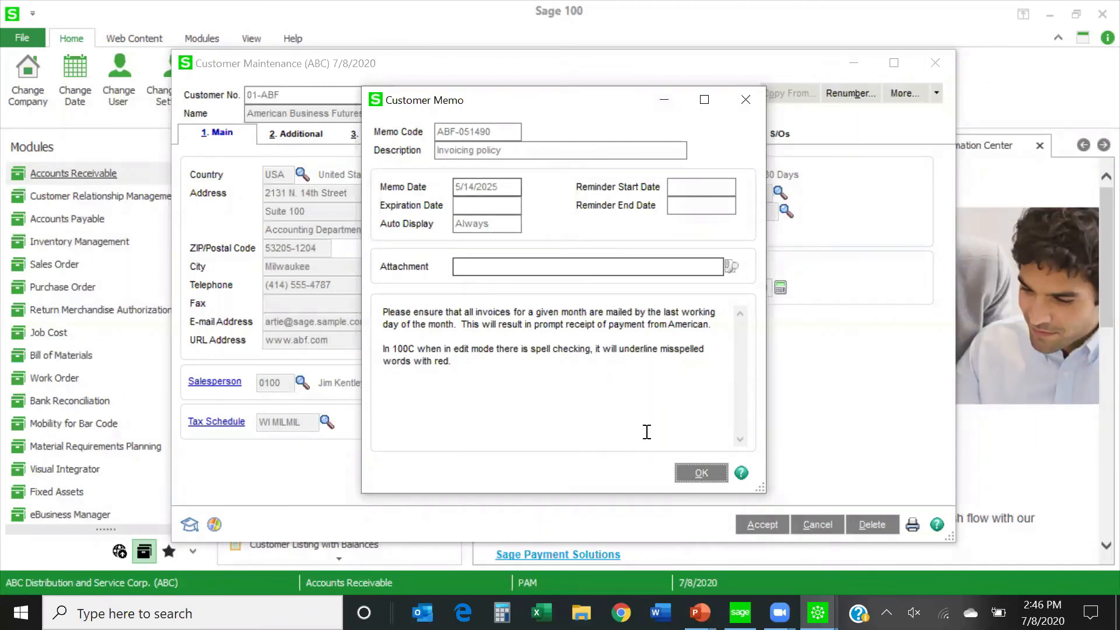
{"action": "left_click", "coordinate": [693, 471]}
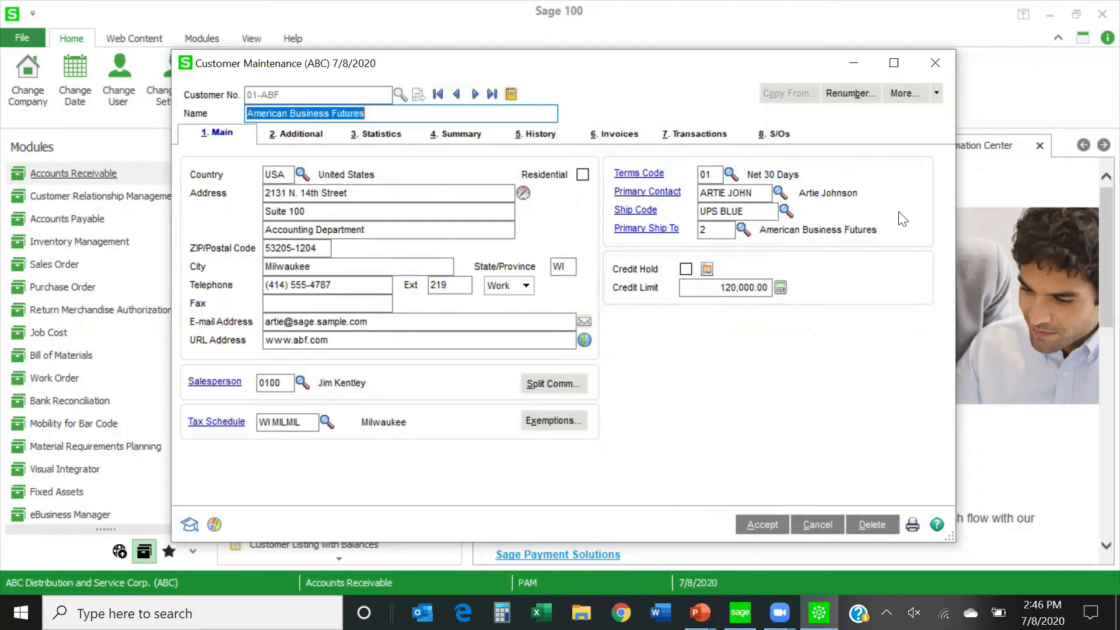
{"action": "left_click", "coordinate": [933, 63]}
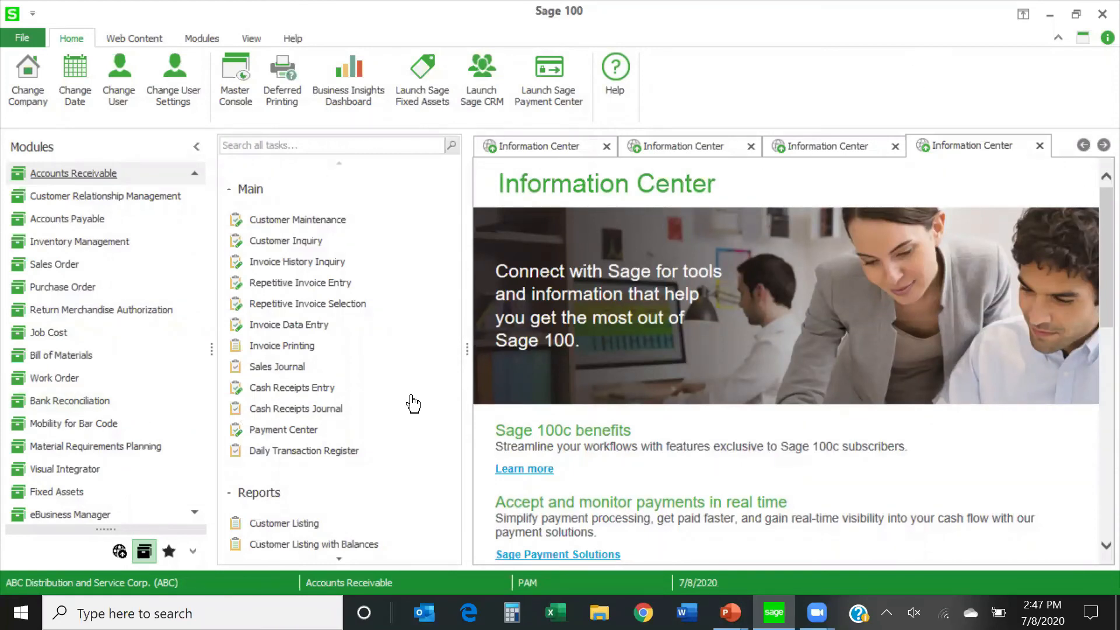
Open the Global Customer Field Change utility from the Accounts Receivable utilities.
{"action": "scroll", "coordinate": [414, 406], "scroll_direction": "down", "scroll_amount": 2}
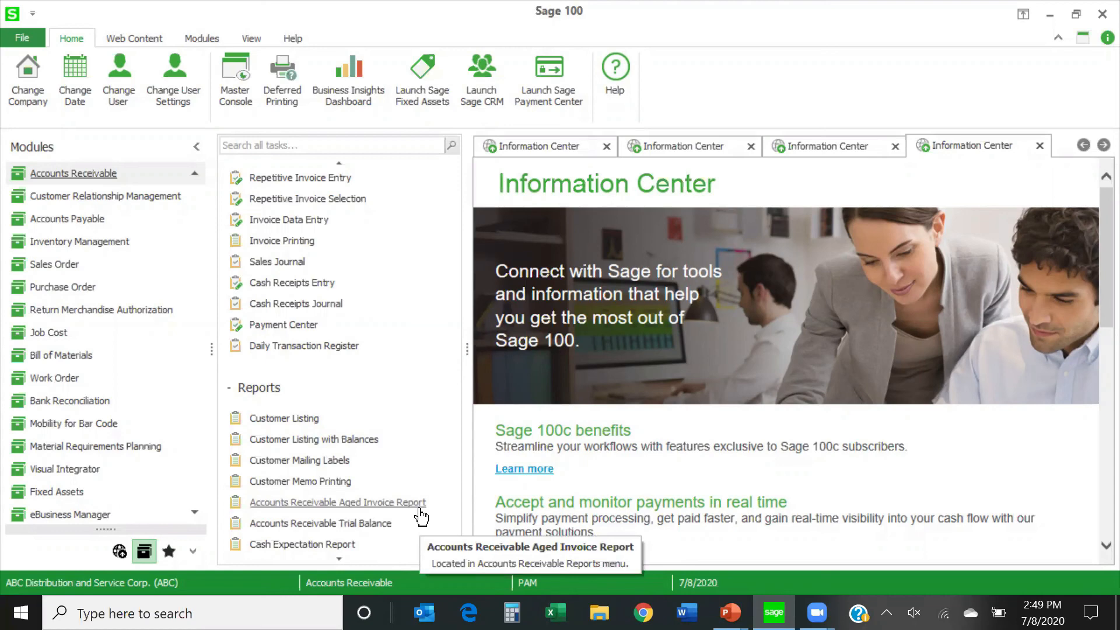
{"action": "scroll", "coordinate": [382, 449], "scroll_direction": "down", "scroll_amount": 3}
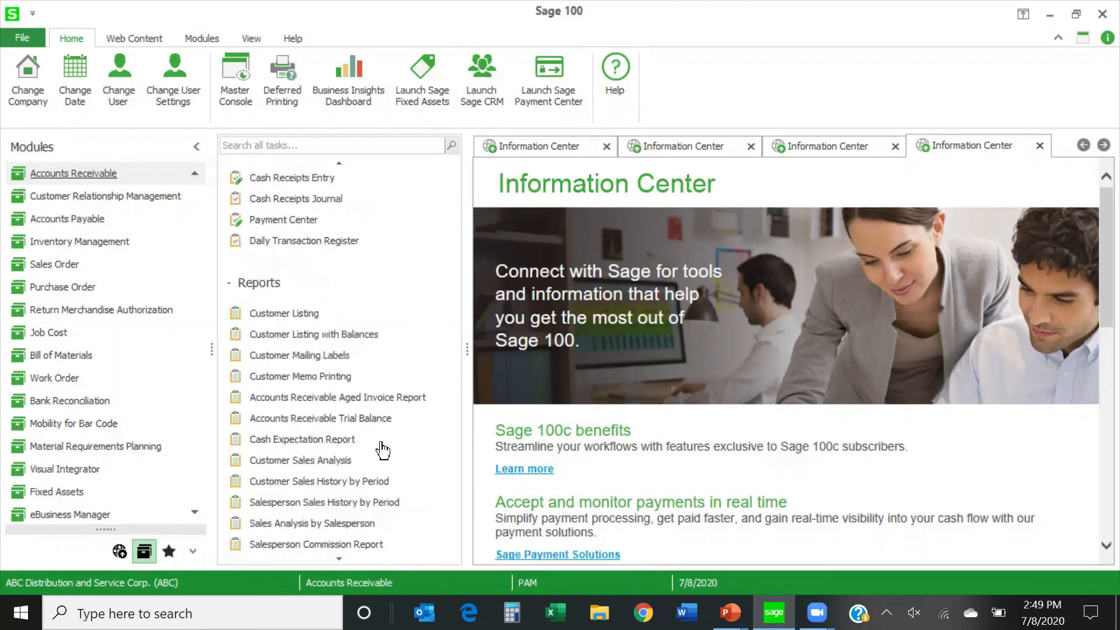
{"action": "scroll", "coordinate": [382, 449], "scroll_direction": "down", "scroll_amount": 8}
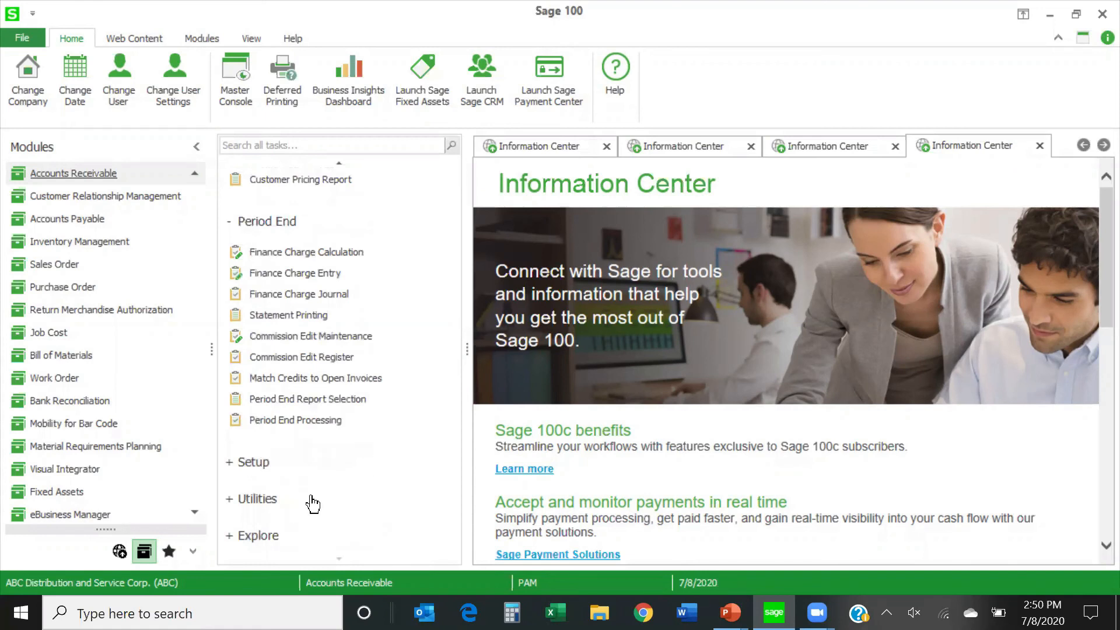
{"action": "left_click", "coordinate": [251, 499]}
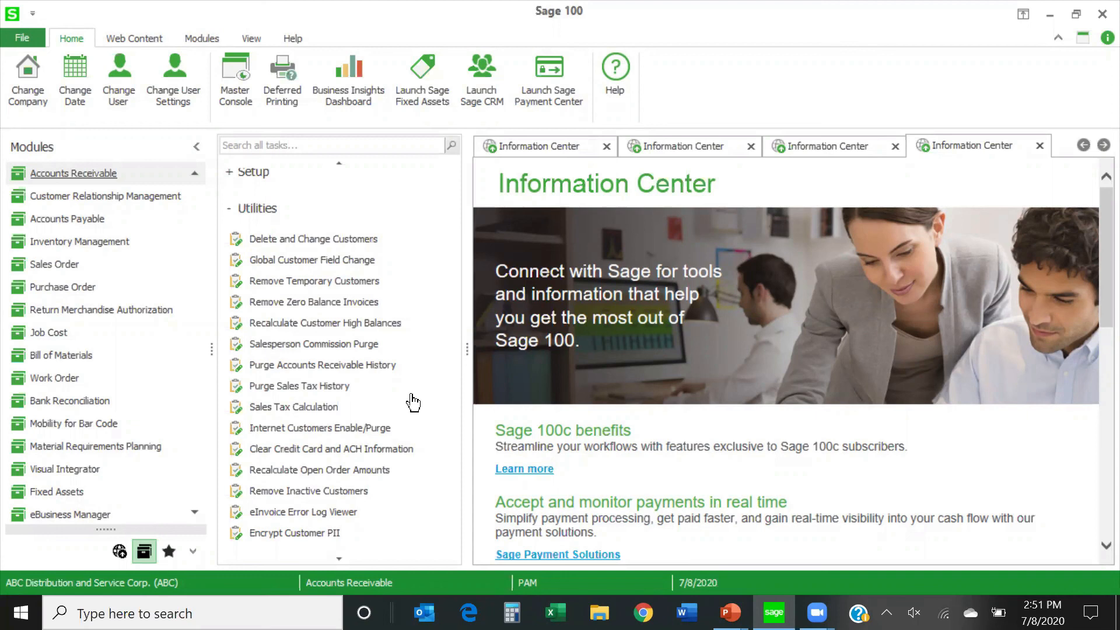
{"action": "left_click", "coordinate": [330, 262]}
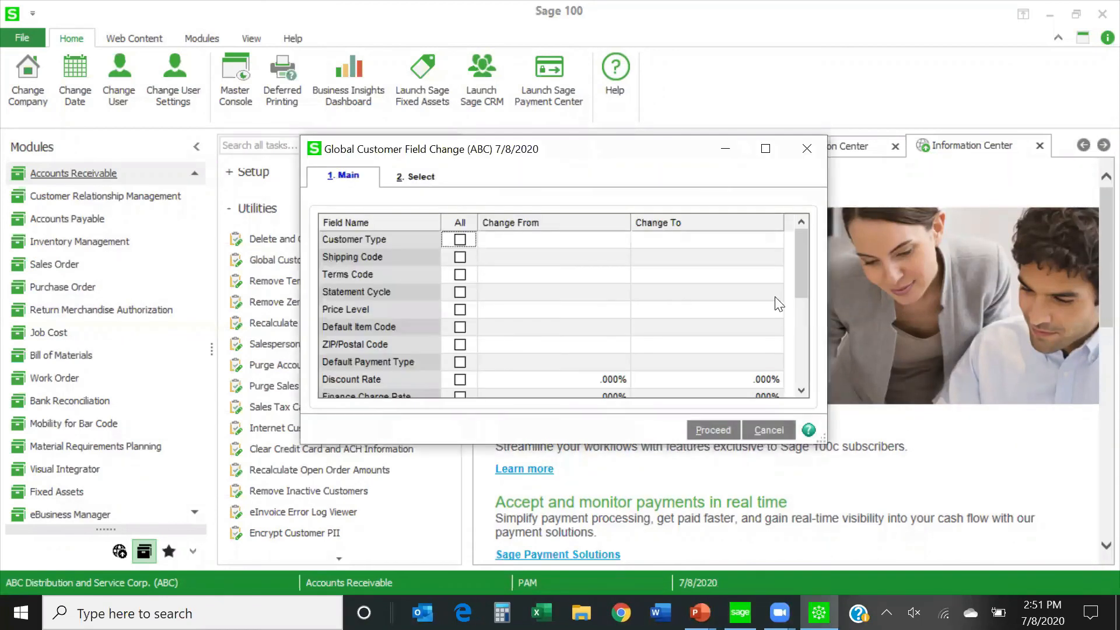
Review which customer fields can be changed globally and which selection criteria can limit the customers.
{"action": "left_click_drag", "start_coordinate": [801, 264], "coordinate": [796, 363]}
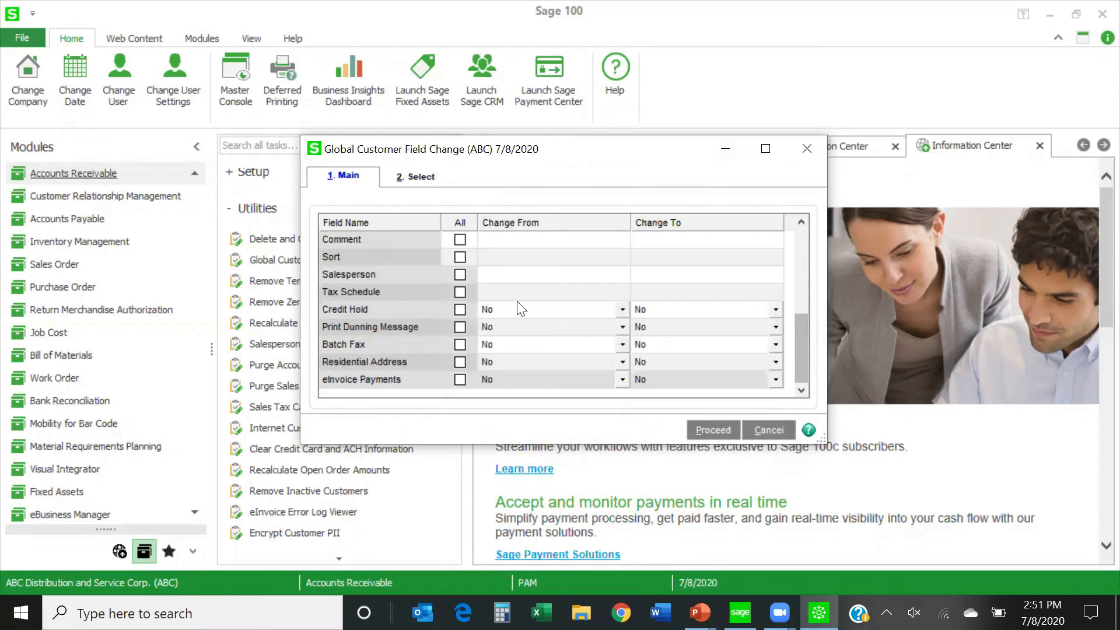
{"action": "scroll", "coordinate": [517, 320], "scroll_direction": "up", "scroll_amount": 1}
{"action": "scroll", "coordinate": [517, 321], "scroll_direction": "up", "scroll_amount": 3}
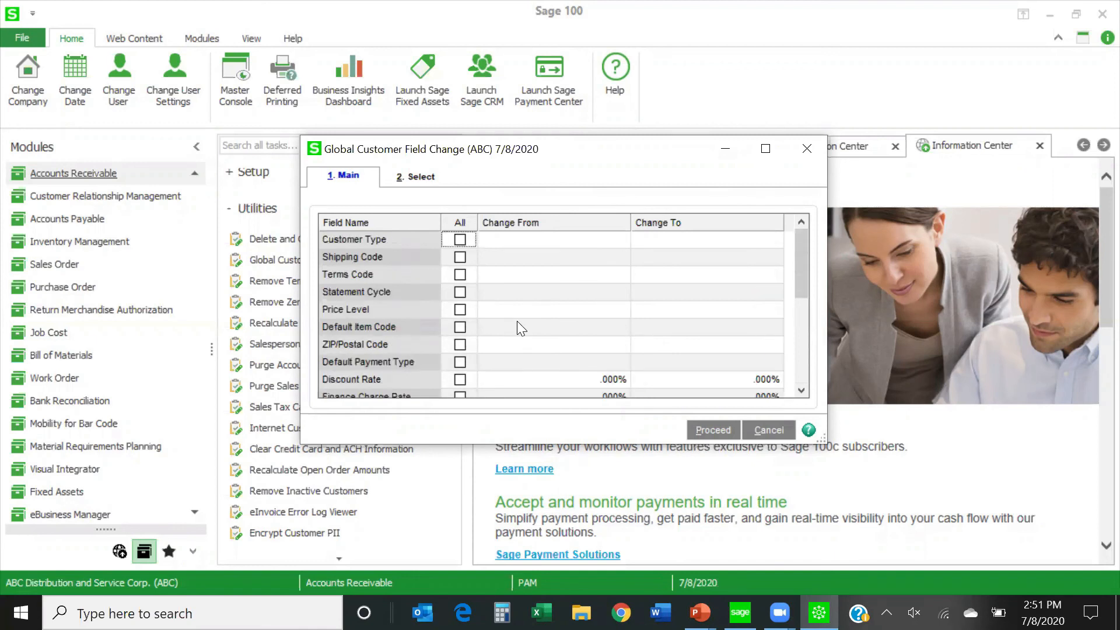
{"action": "left_click", "coordinate": [417, 177]}
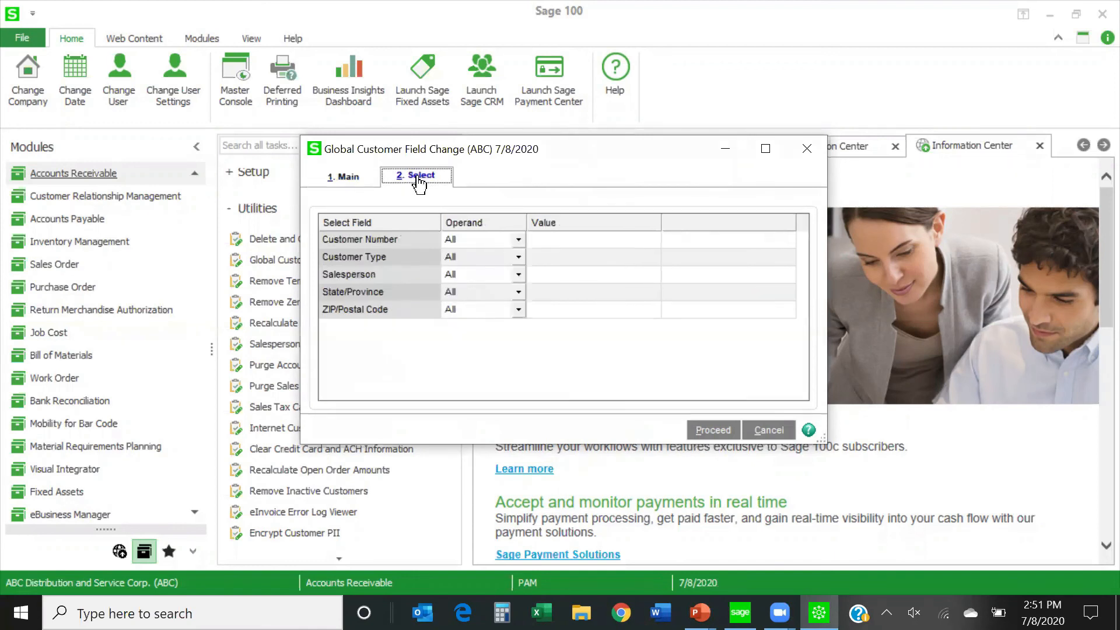
{"action": "left_click", "coordinate": [346, 185]}
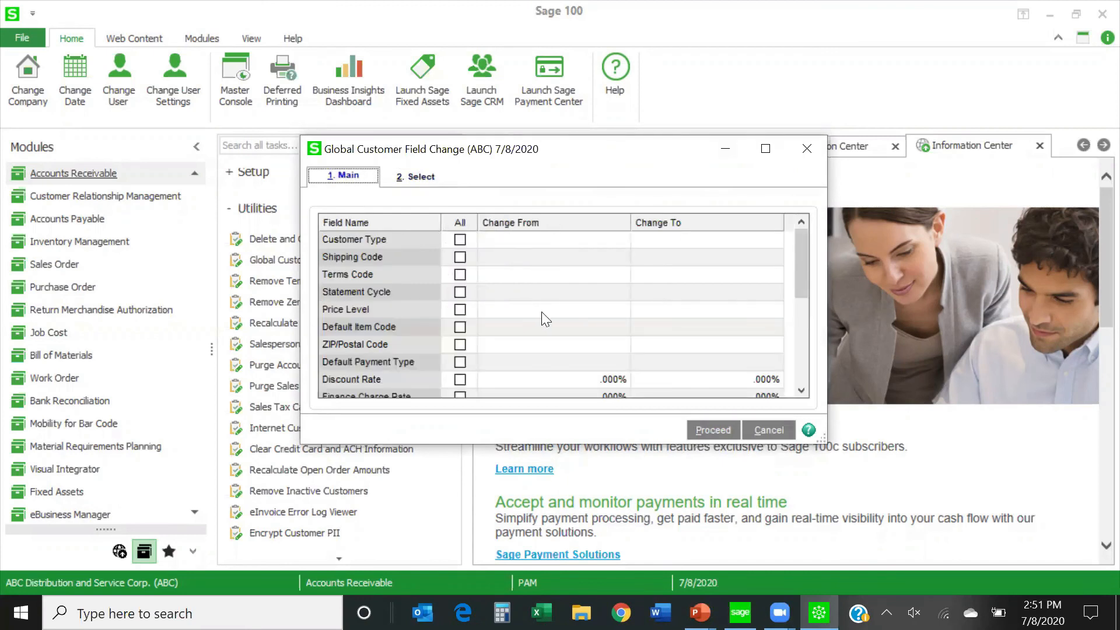
Set the global change for Statement Cycle to apply to all existing values and change them to M.
{"action": "left_click", "coordinate": [798, 278]}
{"action": "left_click_drag", "start_coordinate": [798, 279], "coordinate": [791, 259]}
{"action": "left_click", "coordinate": [461, 292]}
{"action": "left_click", "coordinate": [531, 296]}
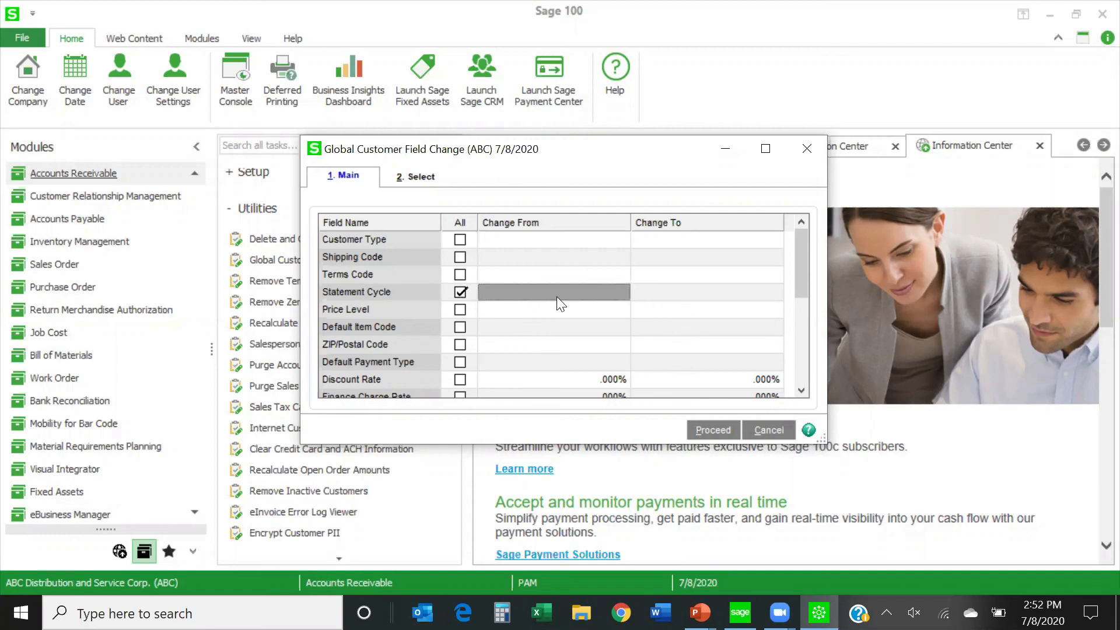
{"action": "left_click", "coordinate": [677, 294]}
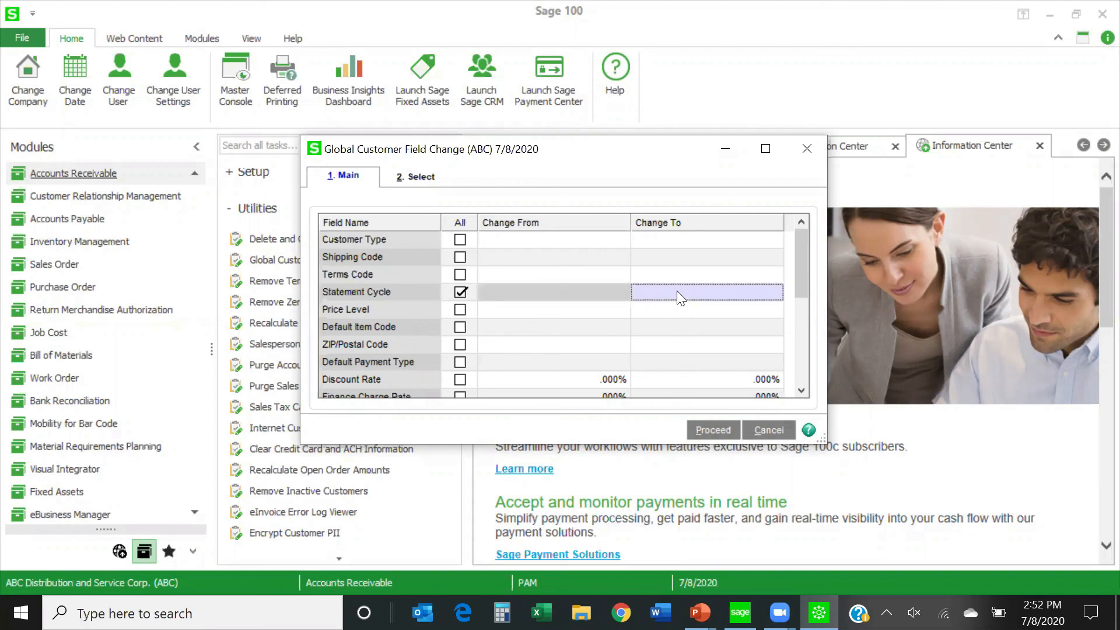
{"action": "type", "text": "M"}
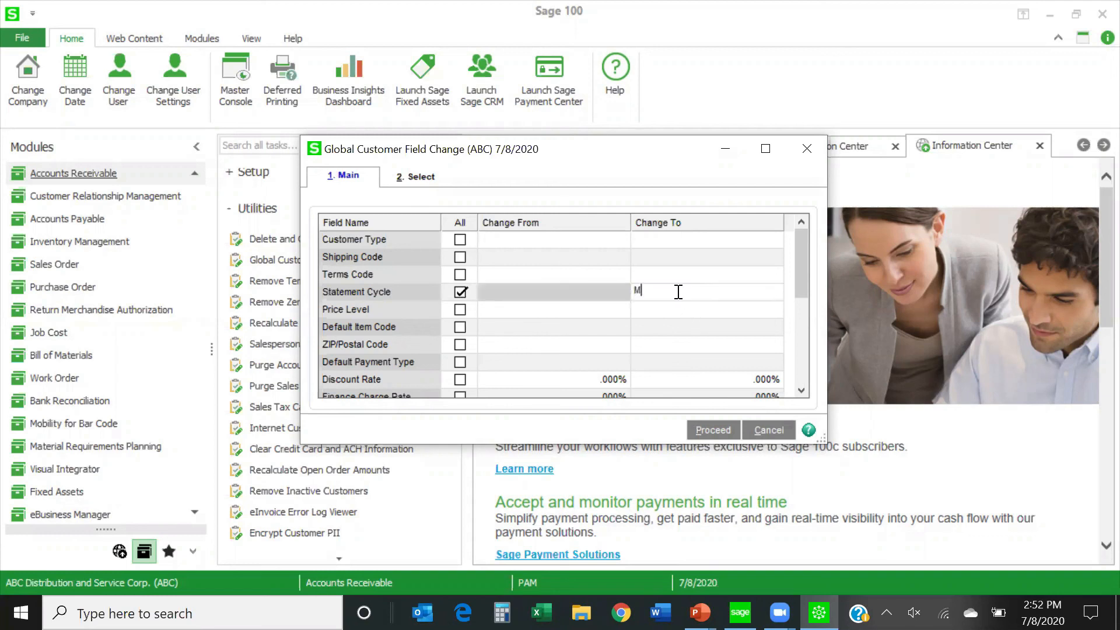
Check the customer selection criteria and set the global Salesperson change from 010100 to 0200.
{"action": "left_click", "coordinate": [416, 181]}
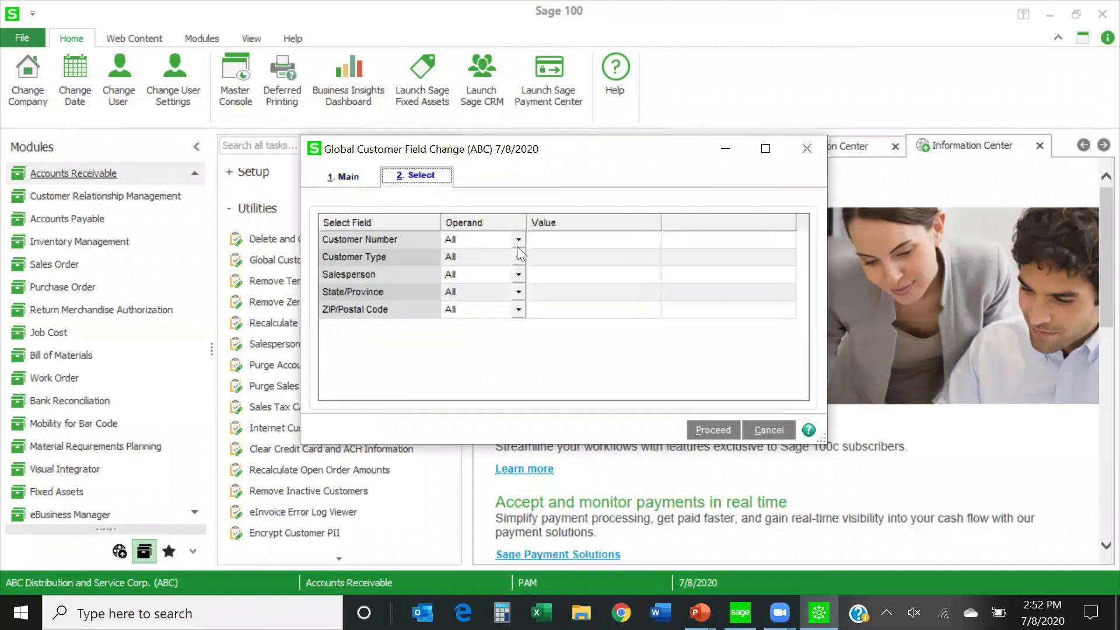
{"action": "left_click", "coordinate": [347, 176]}
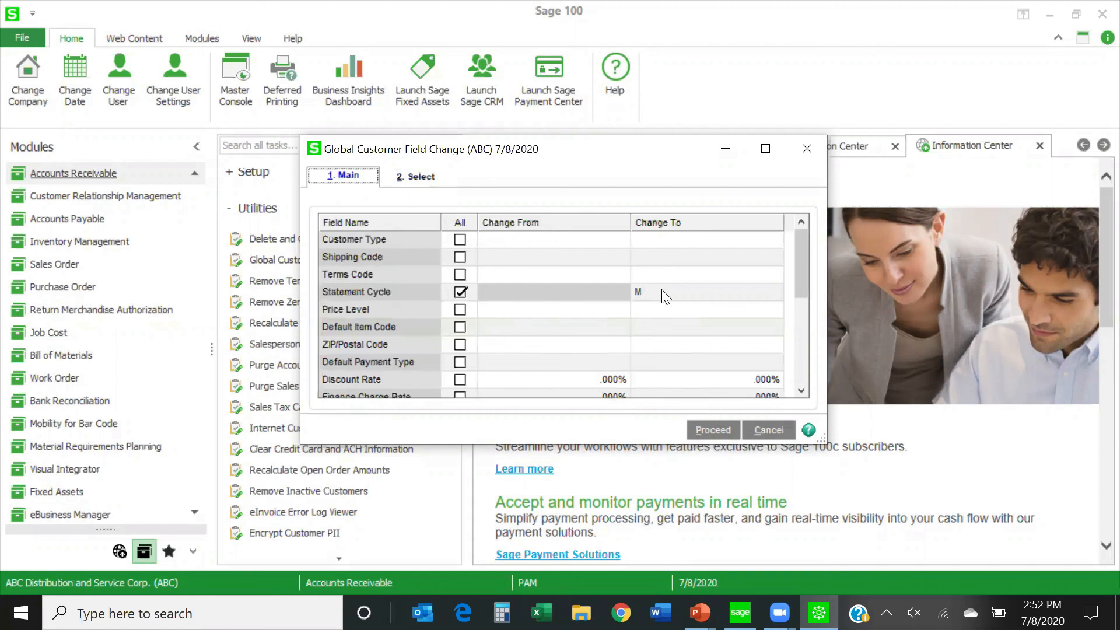
{"action": "left_click_drag", "start_coordinate": [801, 277], "coordinate": [802, 321]}
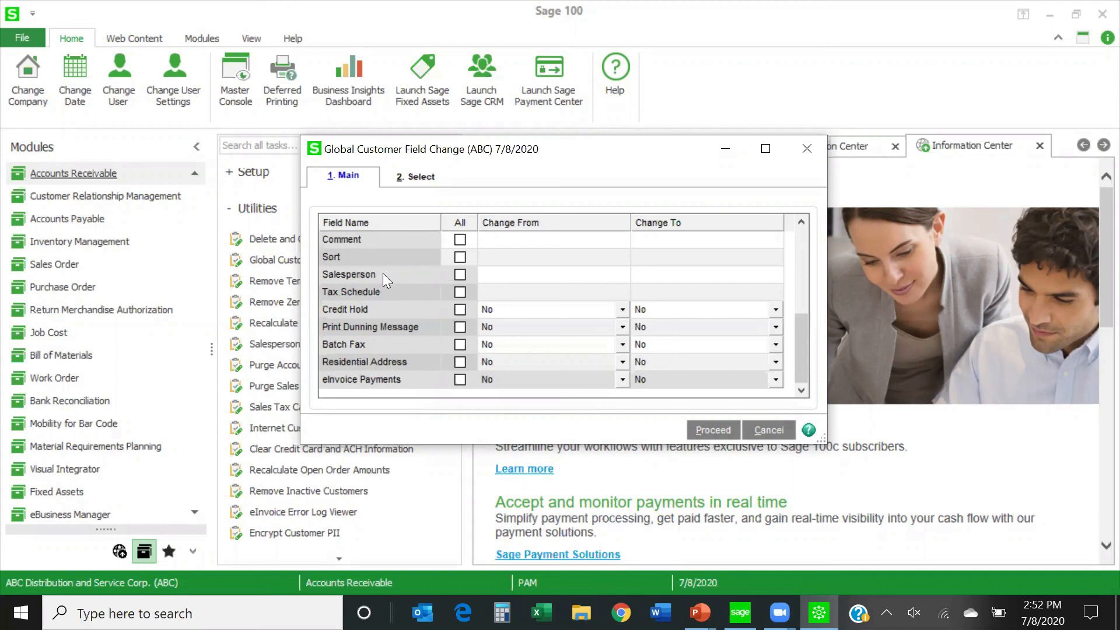
{"action": "left_click", "coordinate": [511, 276]}
{"action": "left_click", "coordinate": [623, 272]}
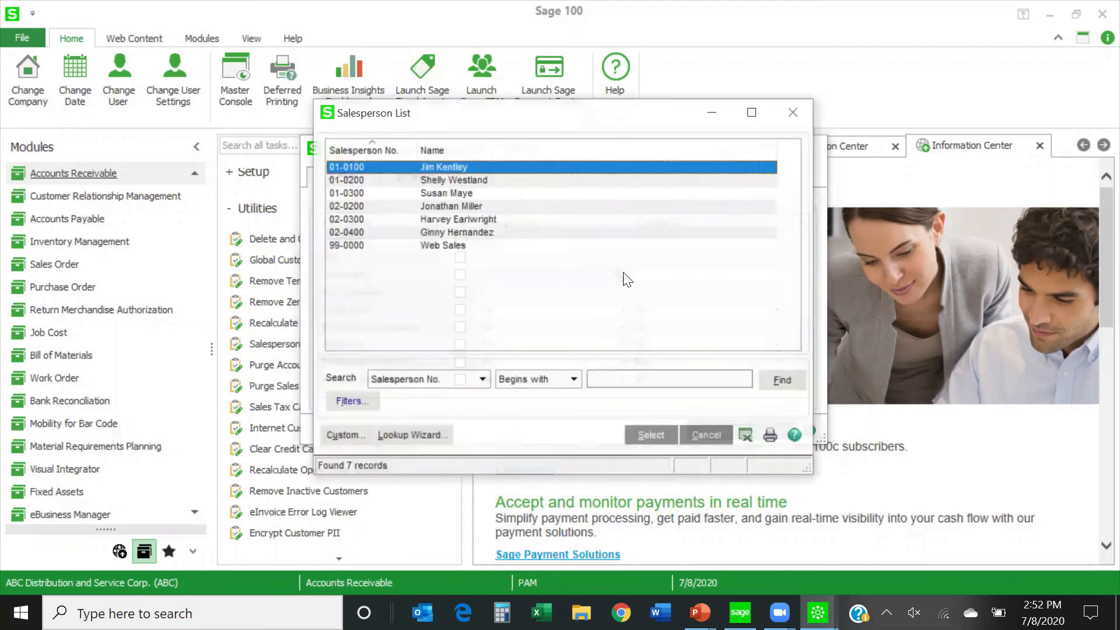
{"action": "double_click", "coordinate": [450, 167]}
{"action": "left_click", "coordinate": [770, 272]}
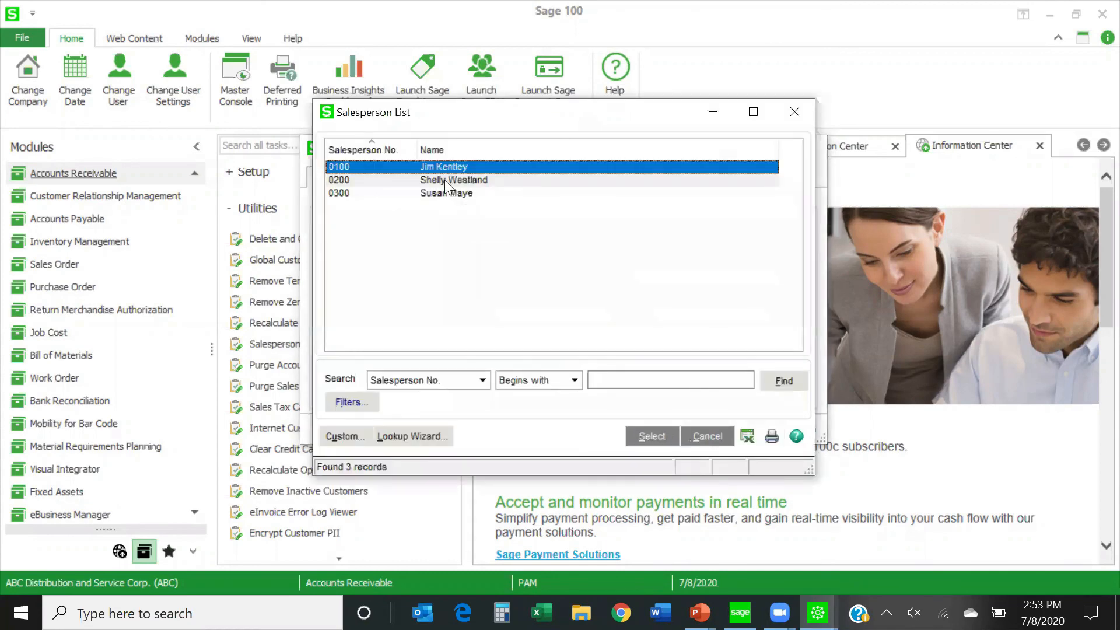
{"action": "double_click", "coordinate": [444, 180]}
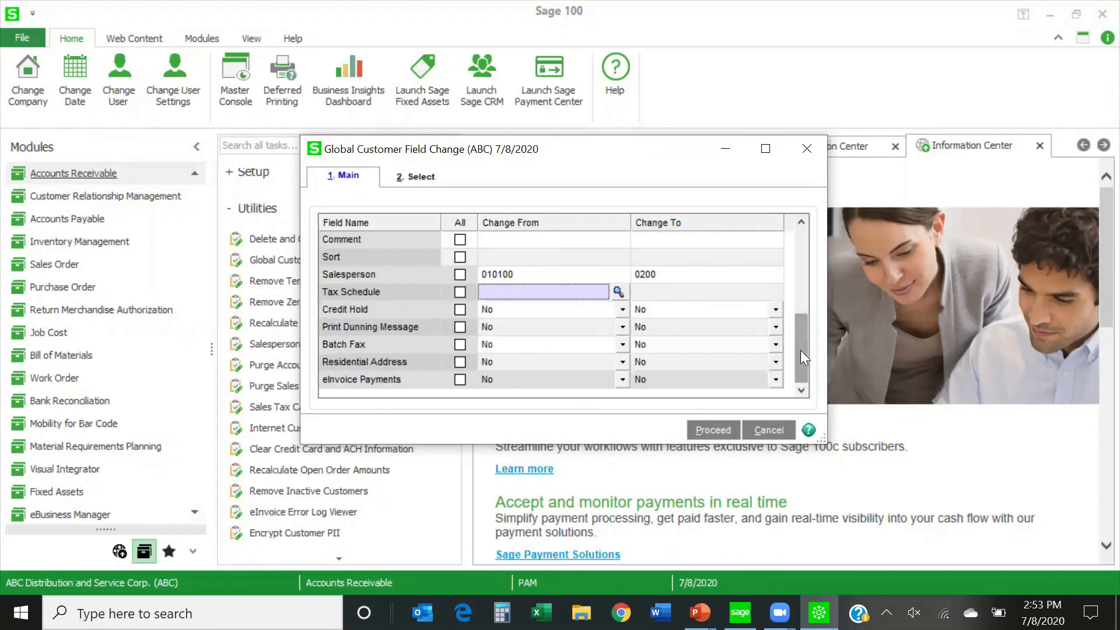
Review the full list of globally changeable customer fields and close Global Customer Field Change without processing the changes.
{"action": "left_click_drag", "start_coordinate": [800, 350], "coordinate": [792, 245]}
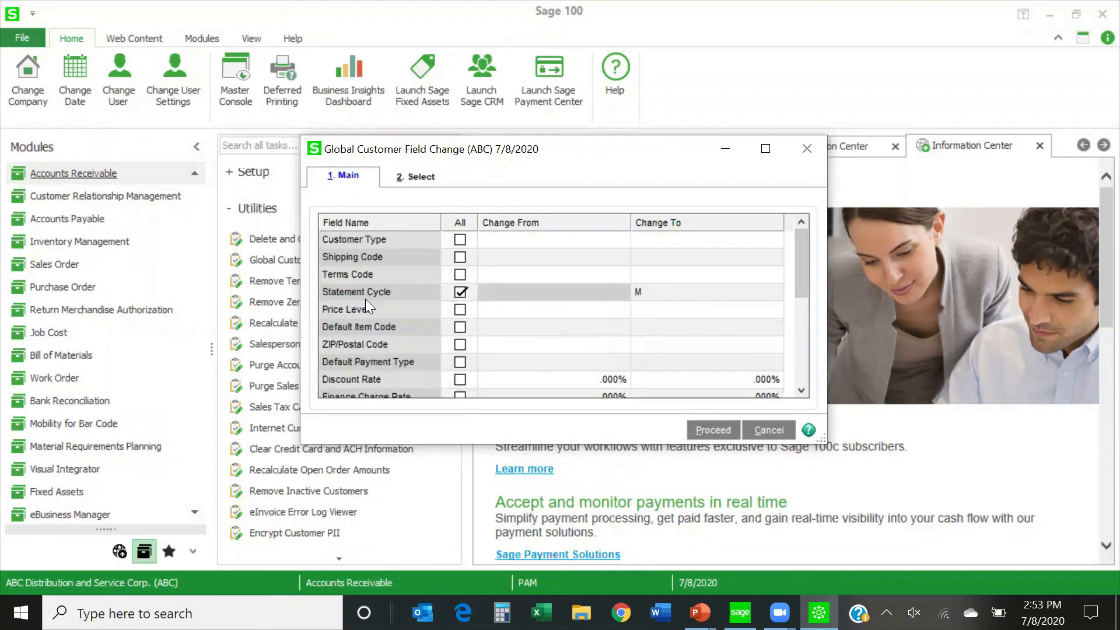
{"action": "scroll", "coordinate": [365, 298], "scroll_direction": "down", "scroll_amount": 3}
{"action": "scroll", "coordinate": [365, 300], "scroll_direction": "down", "scroll_amount": 1}
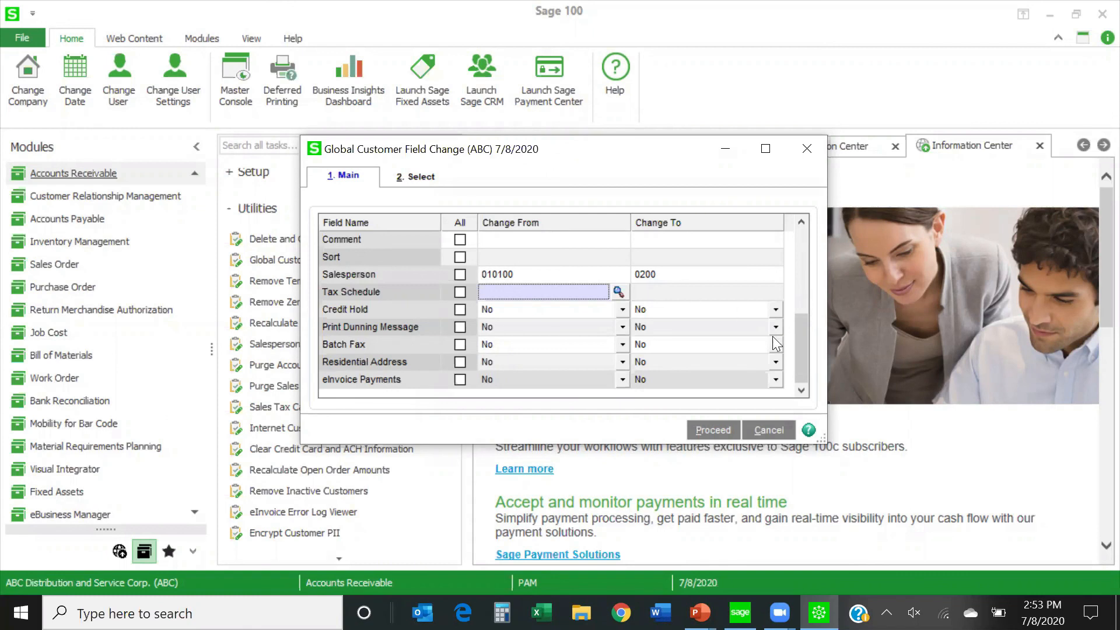
{"action": "left_click_drag", "start_coordinate": [802, 361], "coordinate": [790, 265]}
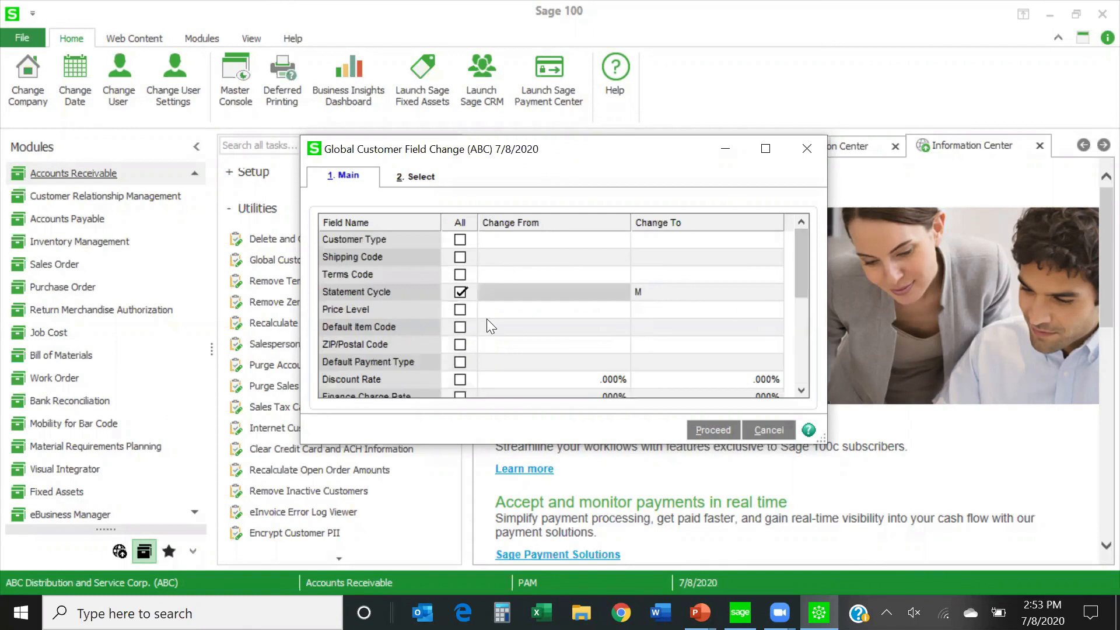
{"action": "scroll", "coordinate": [553, 331], "scroll_direction": "down", "scroll_amount": 1}
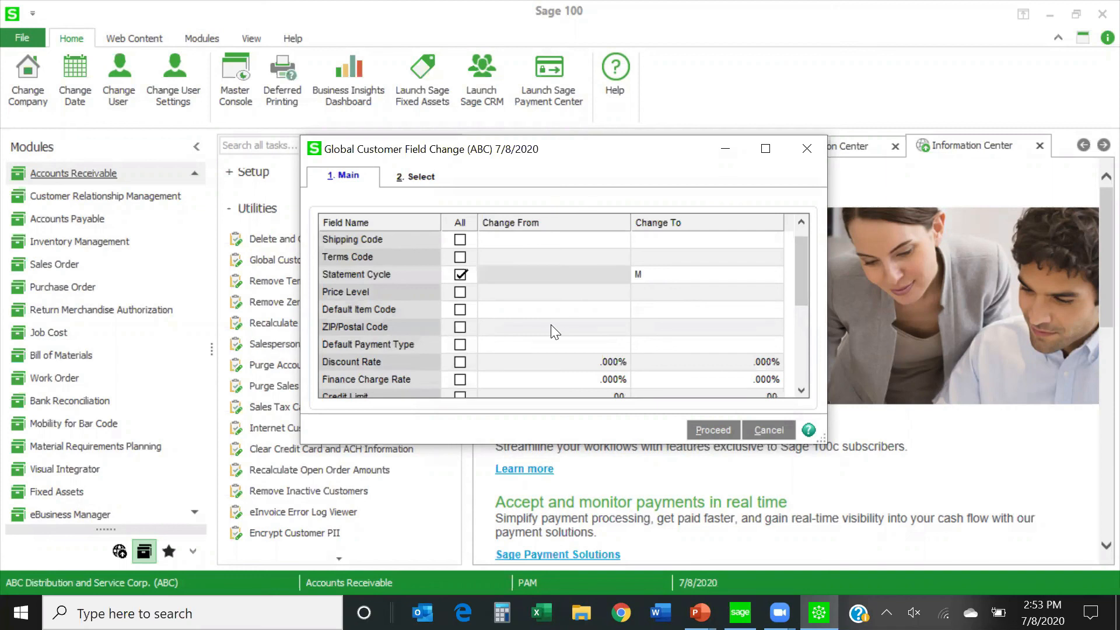
{"action": "scroll", "coordinate": [551, 326], "scroll_direction": "down", "scroll_amount": 2}
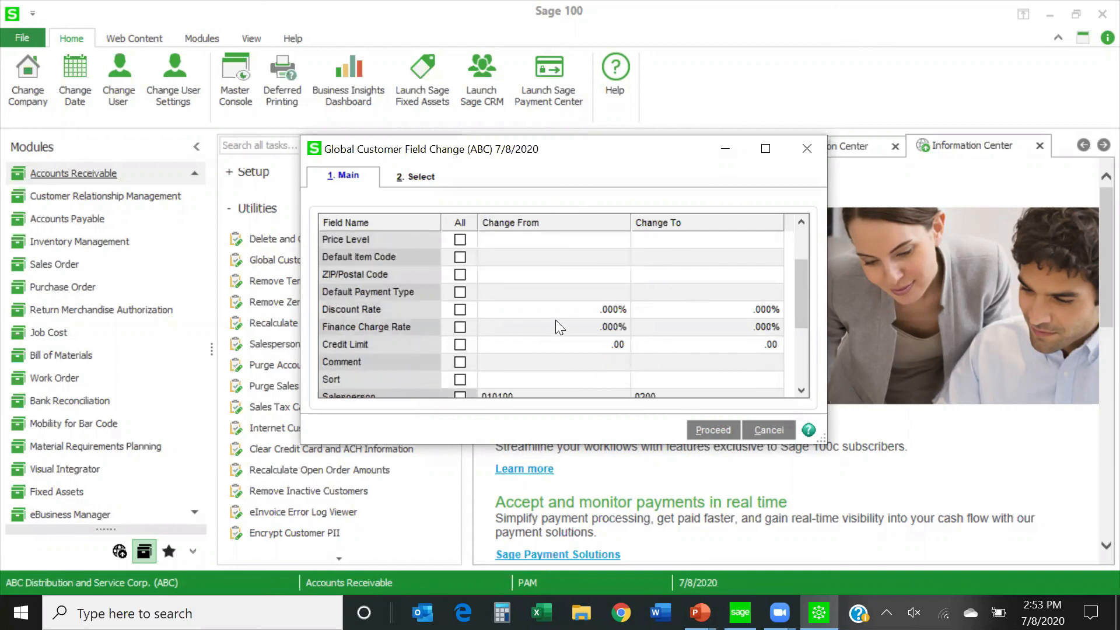
{"action": "scroll", "coordinate": [555, 320], "scroll_direction": "down", "scroll_amount": 3}
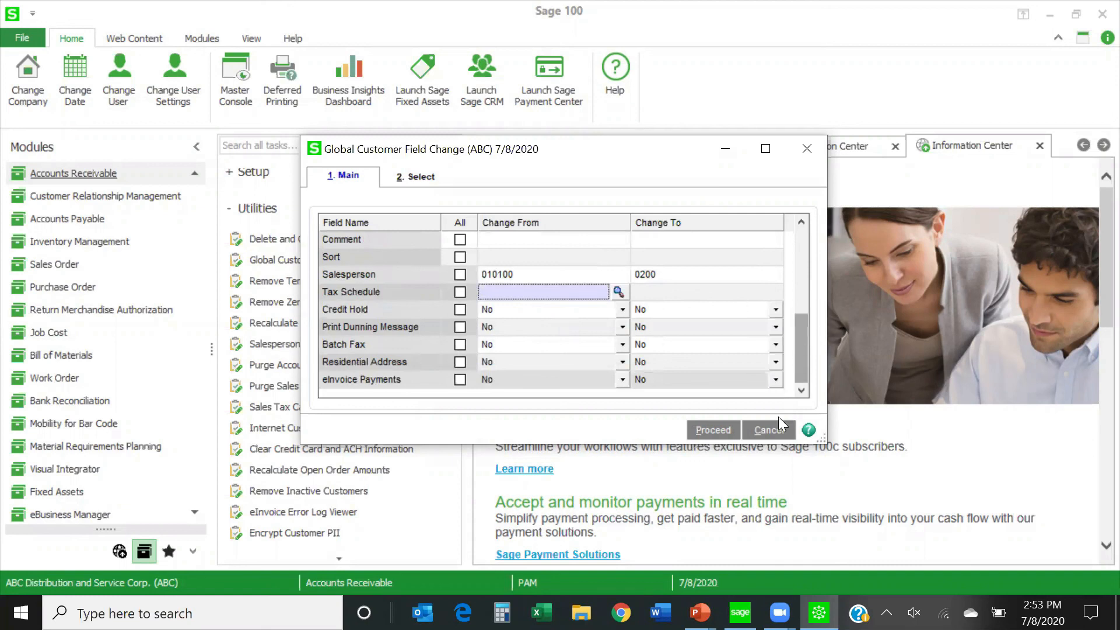
{"action": "left_click", "coordinate": [807, 149]}
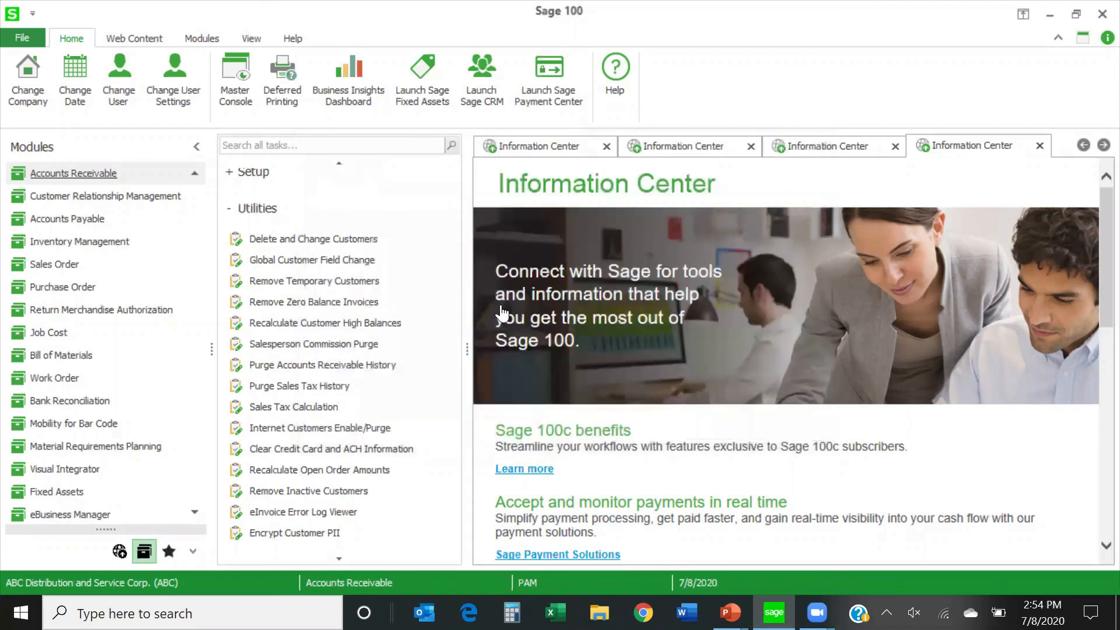